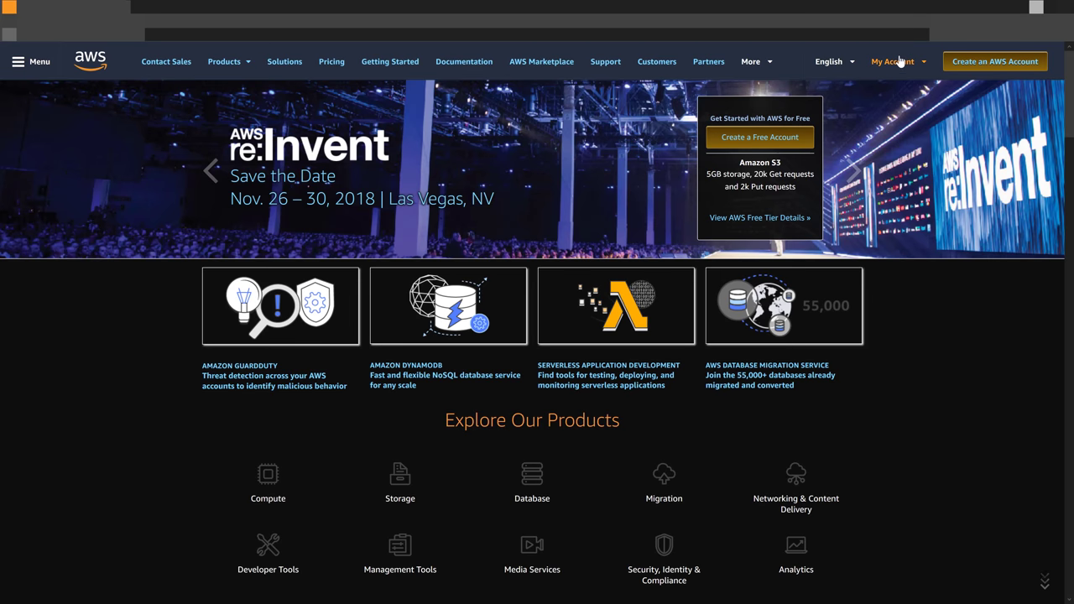
- Open the AWS Management Console and go to the list of EC2 instances
{"action": "mouse_move", "coordinate": [900, 61]}
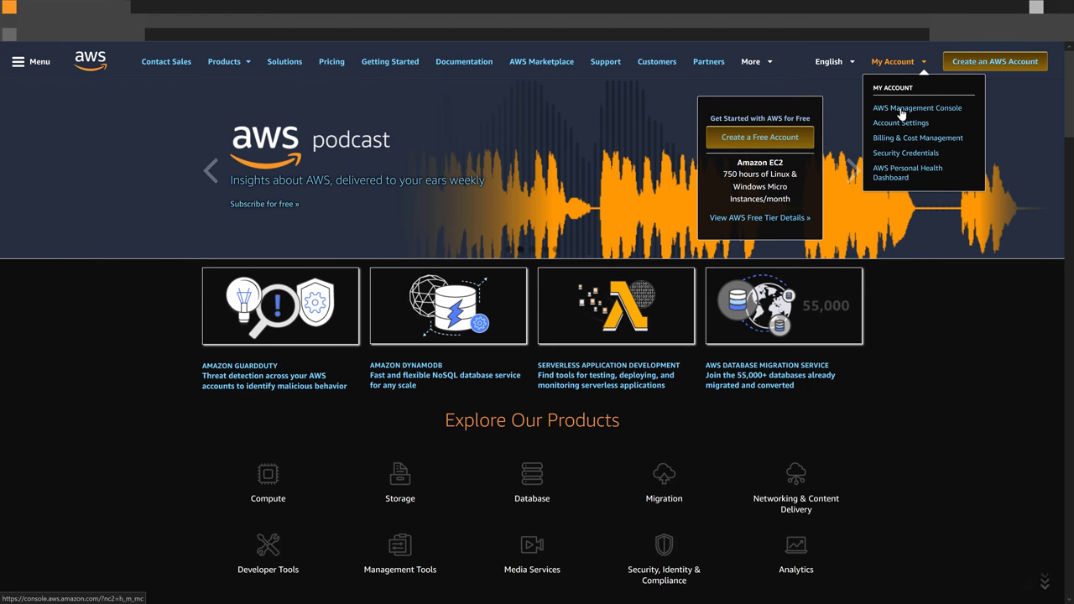
{"action": "left_click", "coordinate": [900, 114]}
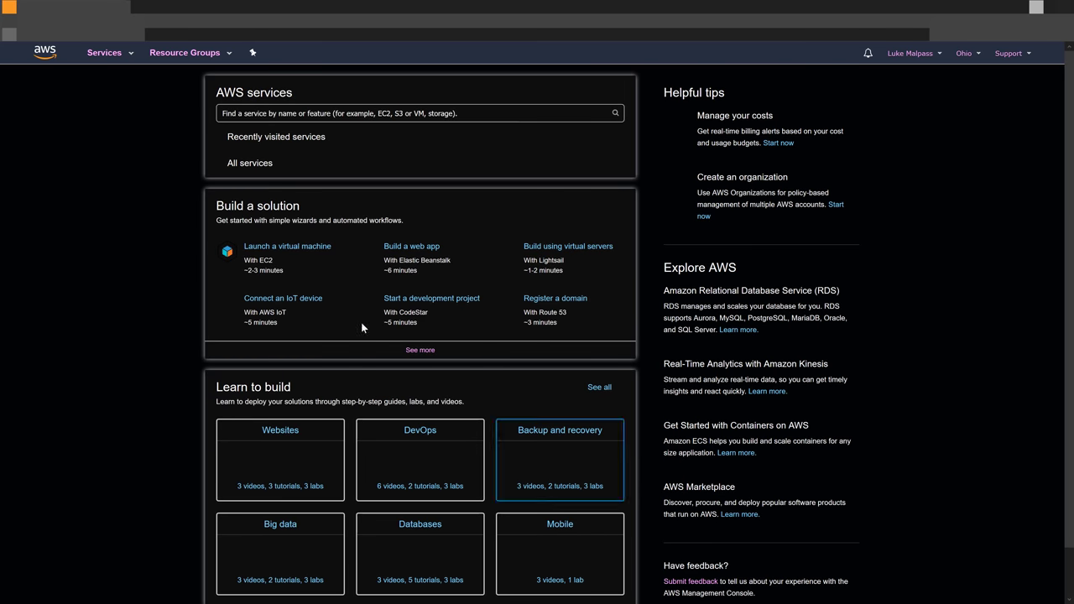
{"action": "left_click", "coordinate": [117, 56]}
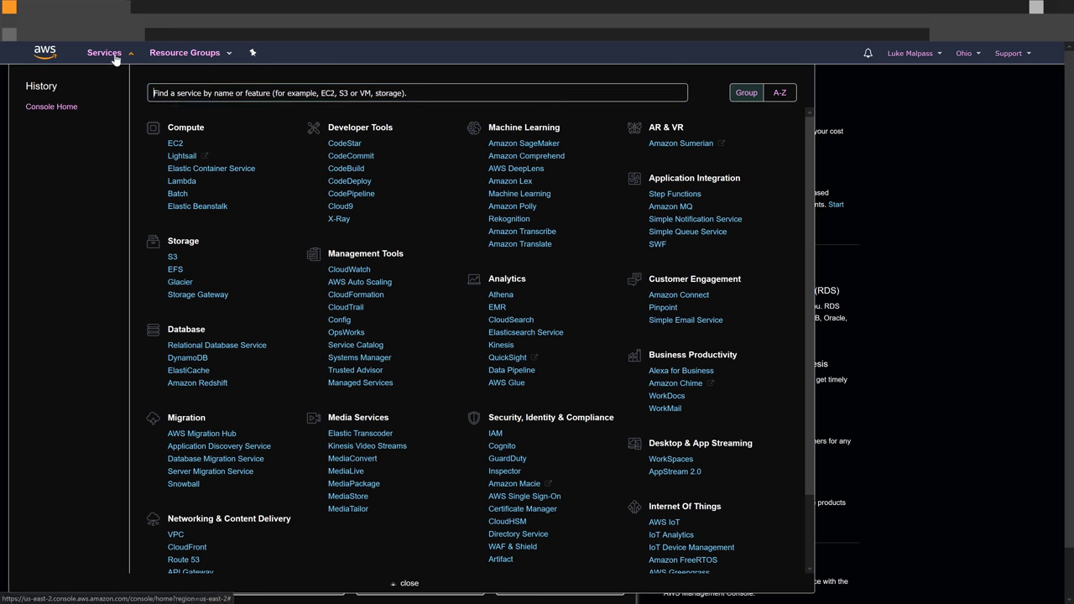
{"action": "left_click", "coordinate": [175, 145]}
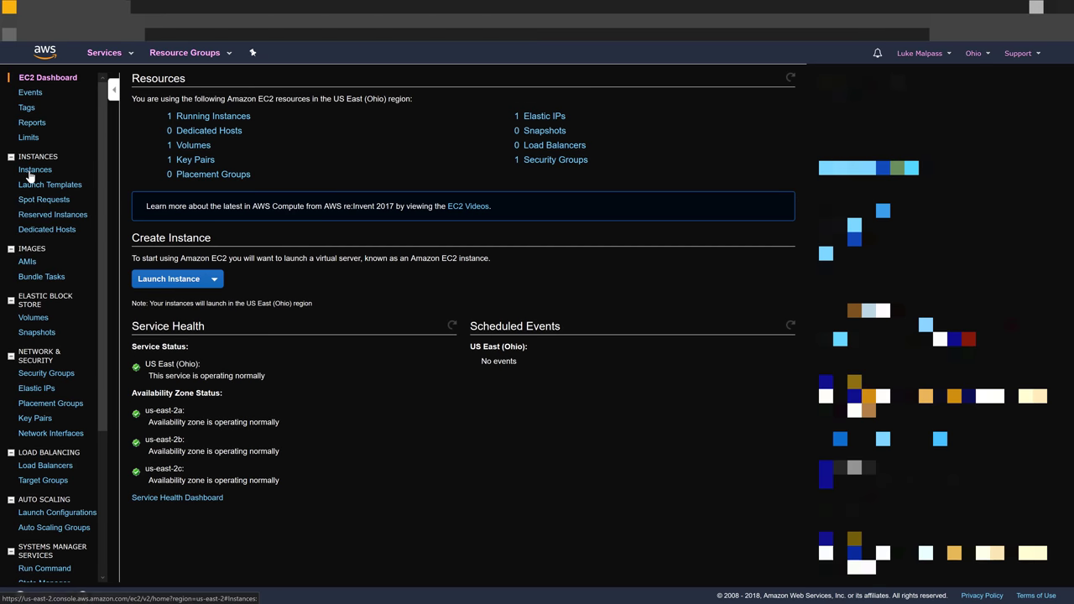
{"action": "left_click", "coordinate": [32, 171]}
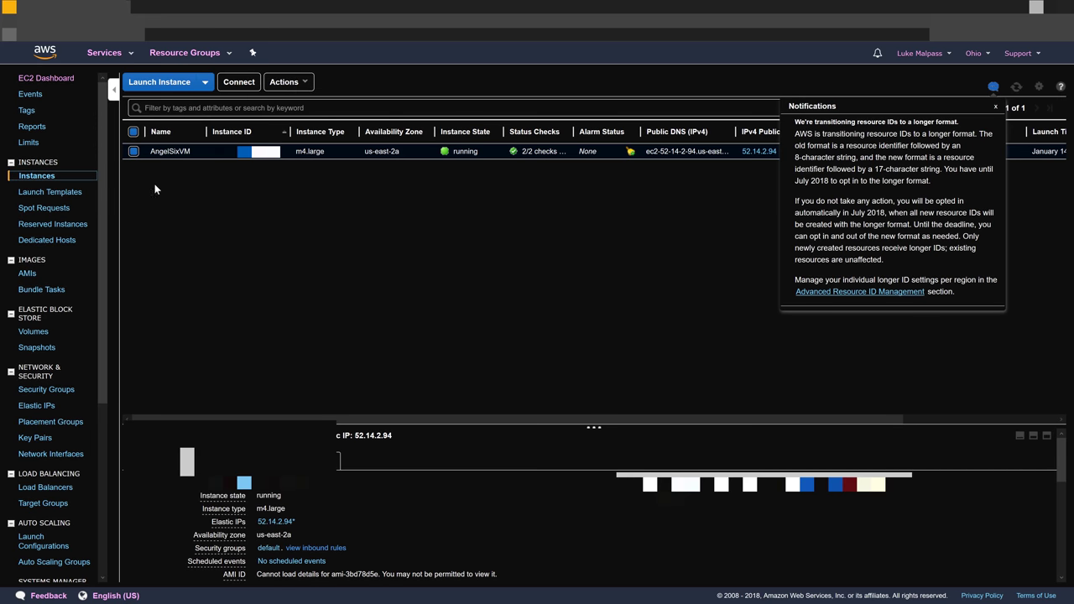
- Dismiss the resource ID notification and check the IPv4 public IP of the AngelSixVM instance
{"action": "mouse_move", "coordinate": [180, 152]}
{"action": "left_click", "coordinate": [995, 109]}
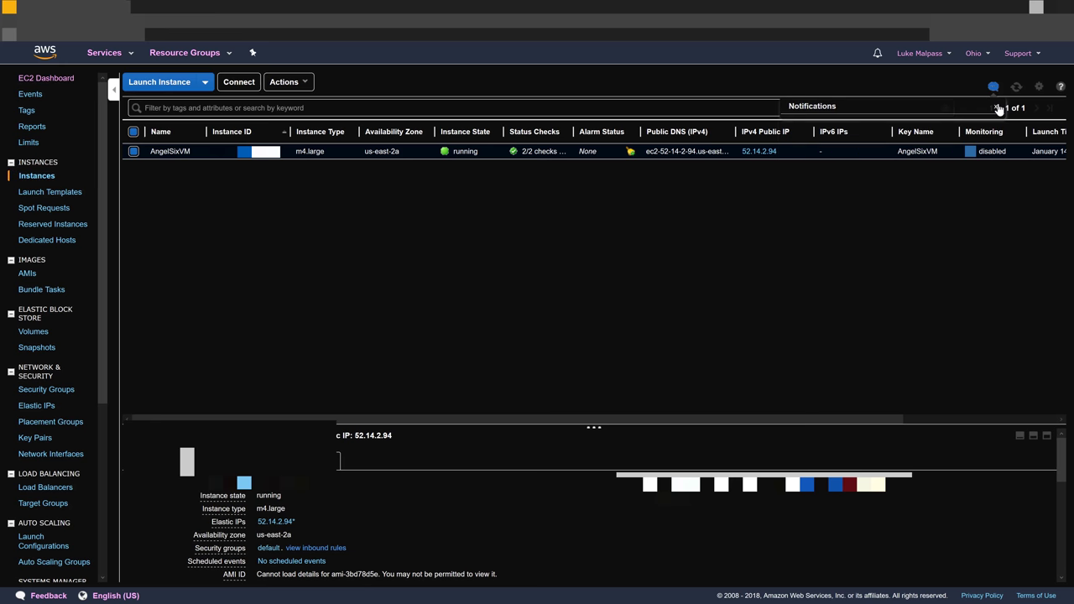
{"action": "left_click_drag", "start_coordinate": [786, 153], "coordinate": [743, 159]}
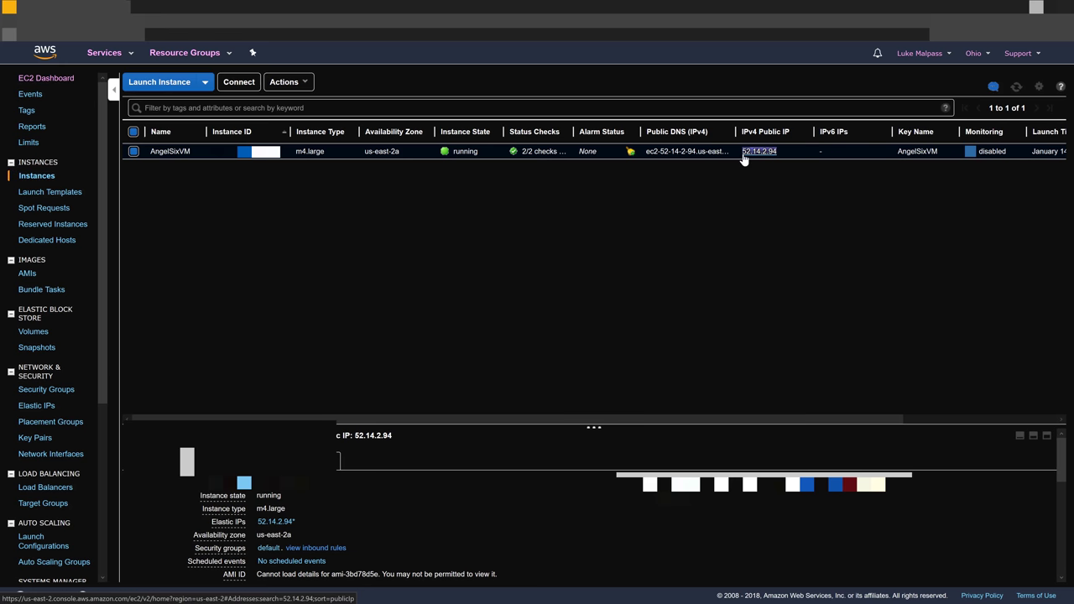
{"action": "left_click", "coordinate": [760, 222]}
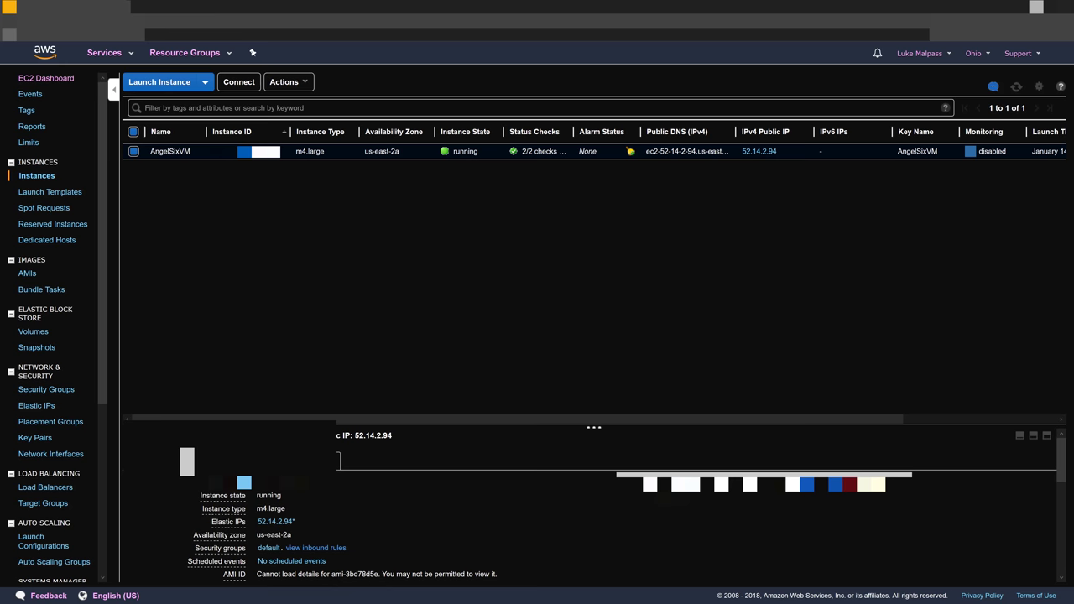
- Start launching a new instance and examine the Windows Server options among the available Amazon Machine Images
{"action": "left_click", "coordinate": [165, 83]}
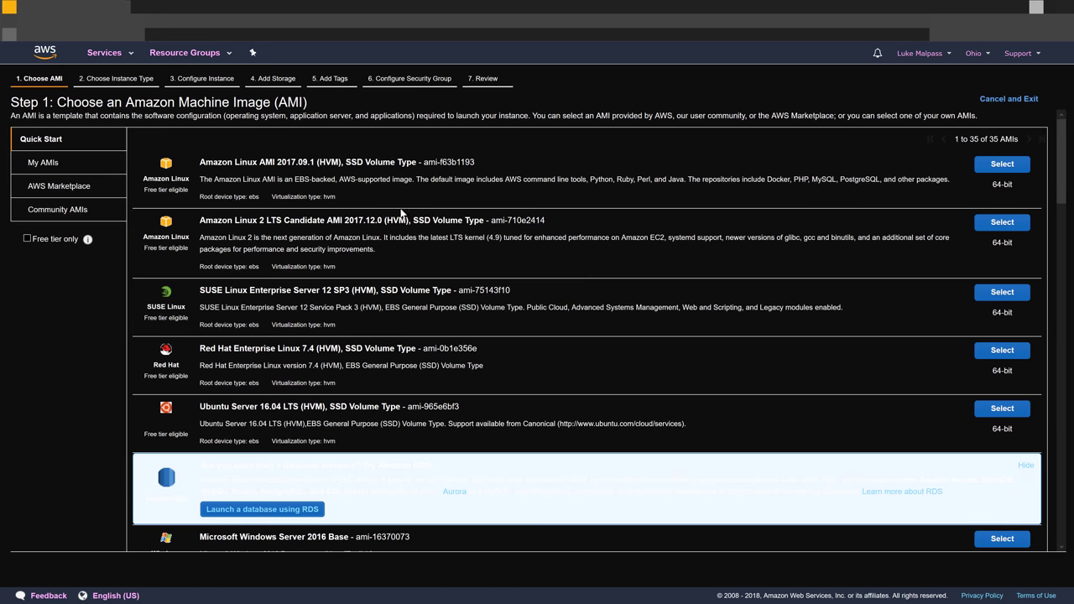
{"action": "scroll", "coordinate": [369, 261], "scroll_direction": "down", "scroll_amount": 5}
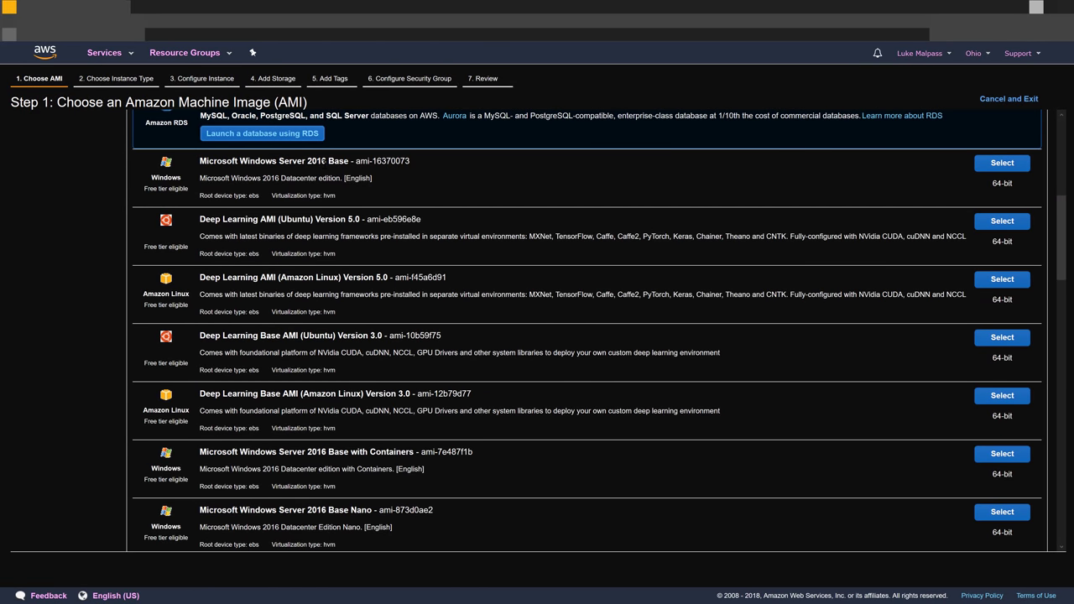
{"action": "scroll", "coordinate": [276, 226], "scroll_direction": "down", "scroll_amount": 3}
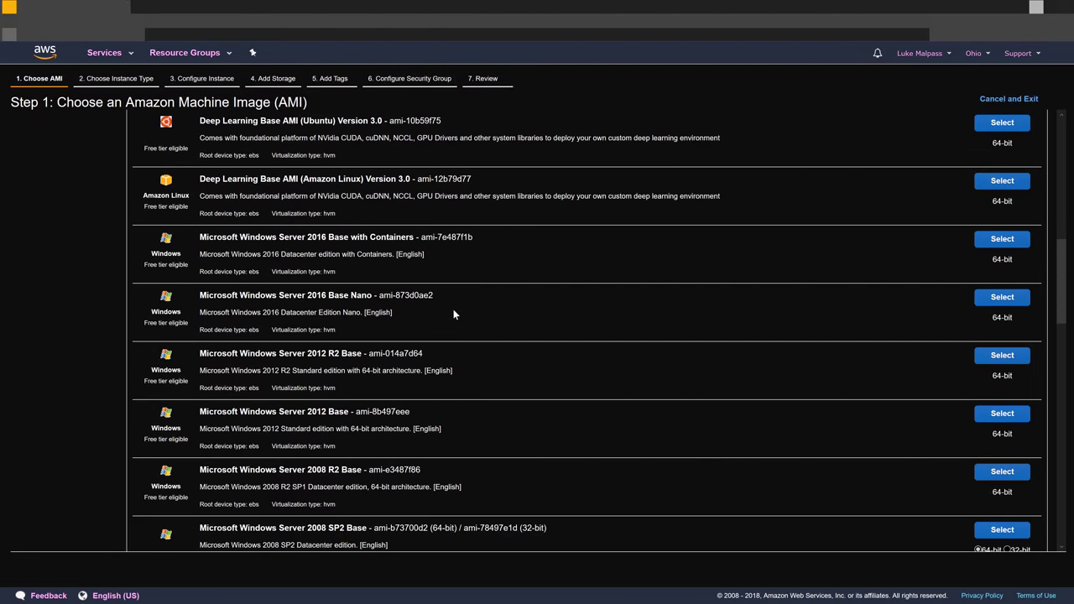
{"action": "scroll", "coordinate": [427, 273], "scroll_direction": "down", "scroll_amount": 3}
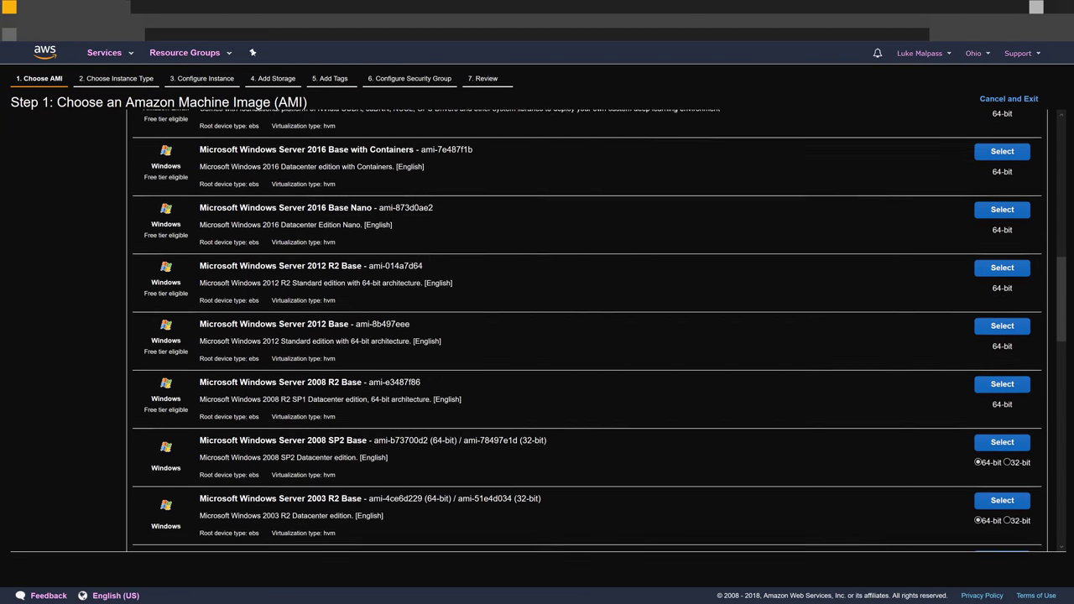
{"action": "scroll", "coordinate": [409, 273], "scroll_direction": "down", "scroll_amount": 3}
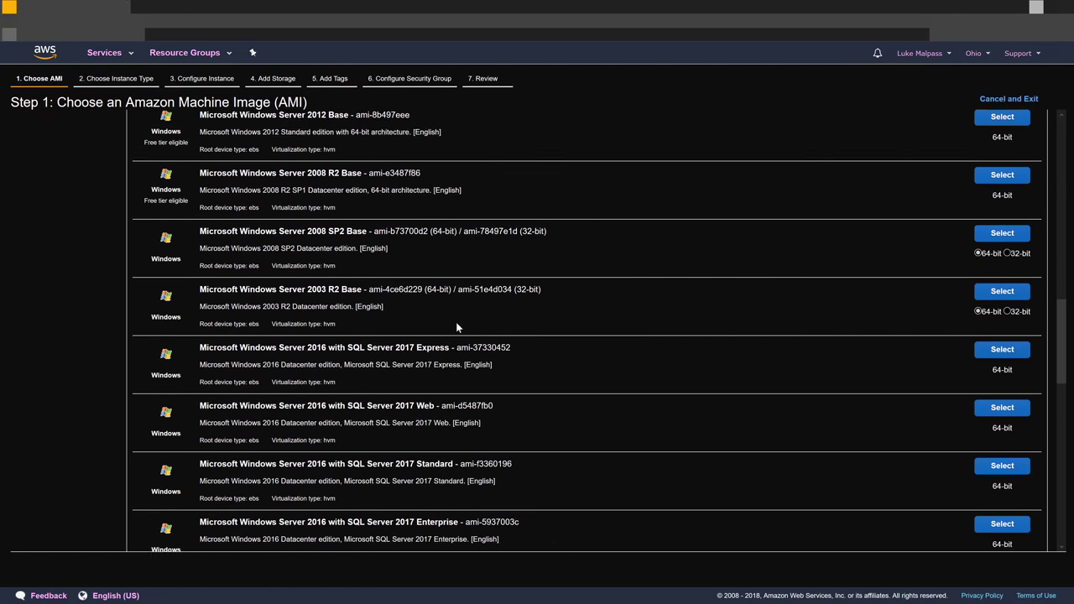
{"action": "scroll", "coordinate": [369, 302], "scroll_direction": "down", "scroll_amount": 1}
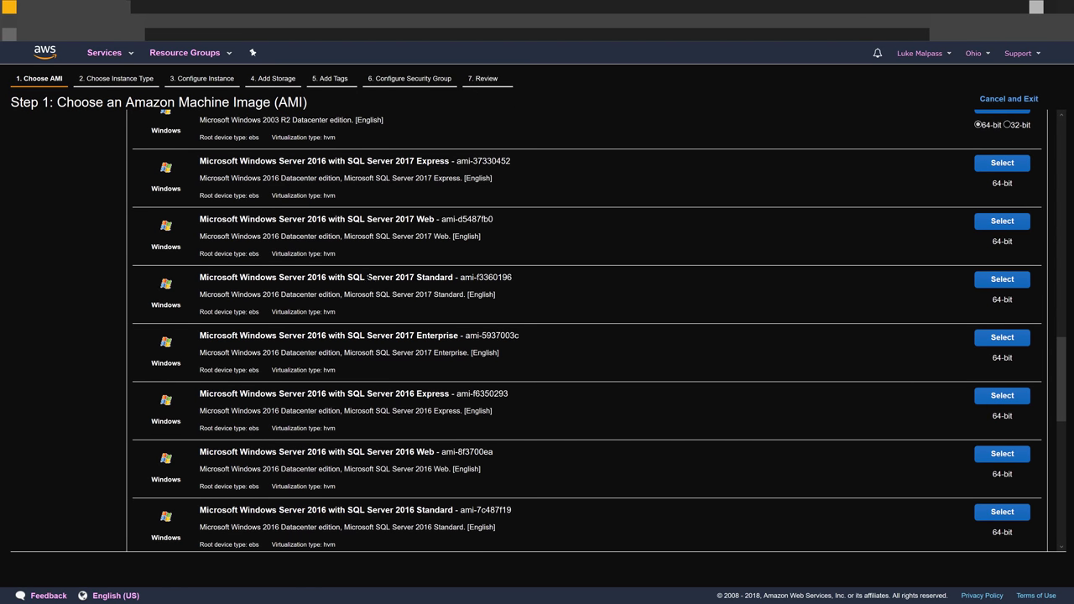
{"action": "left_click_drag", "start_coordinate": [323, 238], "coordinate": [423, 282]}
{"action": "left_click", "coordinate": [399, 245]}
{"action": "scroll", "coordinate": [399, 245], "scroll_direction": "down", "scroll_amount": 1}
{"action": "scroll", "coordinate": [399, 250], "scroll_direction": "down", "scroll_amount": 3}
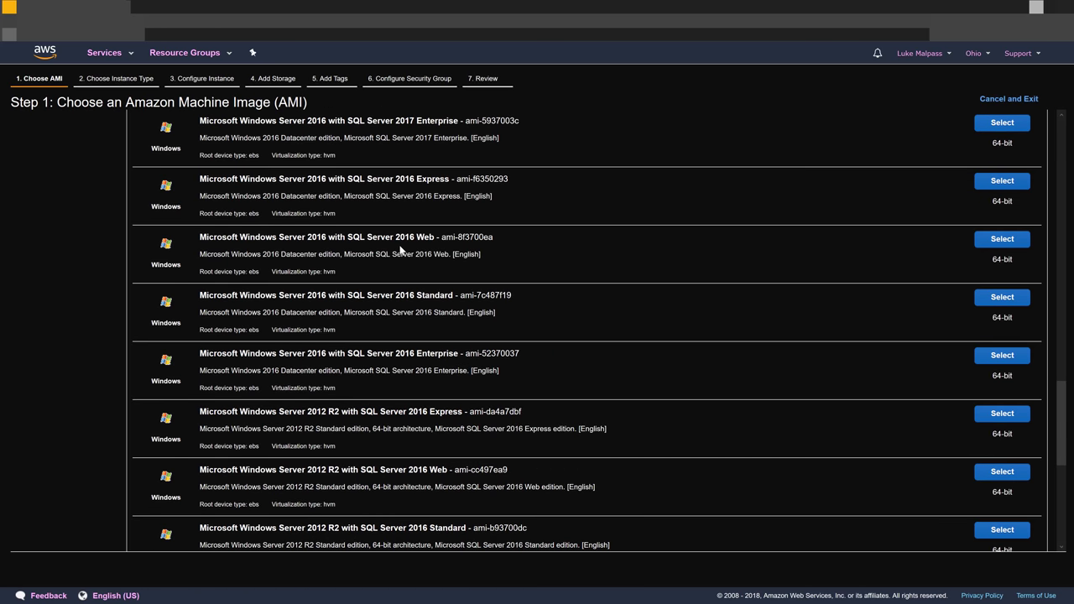
{"action": "scroll", "coordinate": [400, 250], "scroll_direction": "down", "scroll_amount": 6}
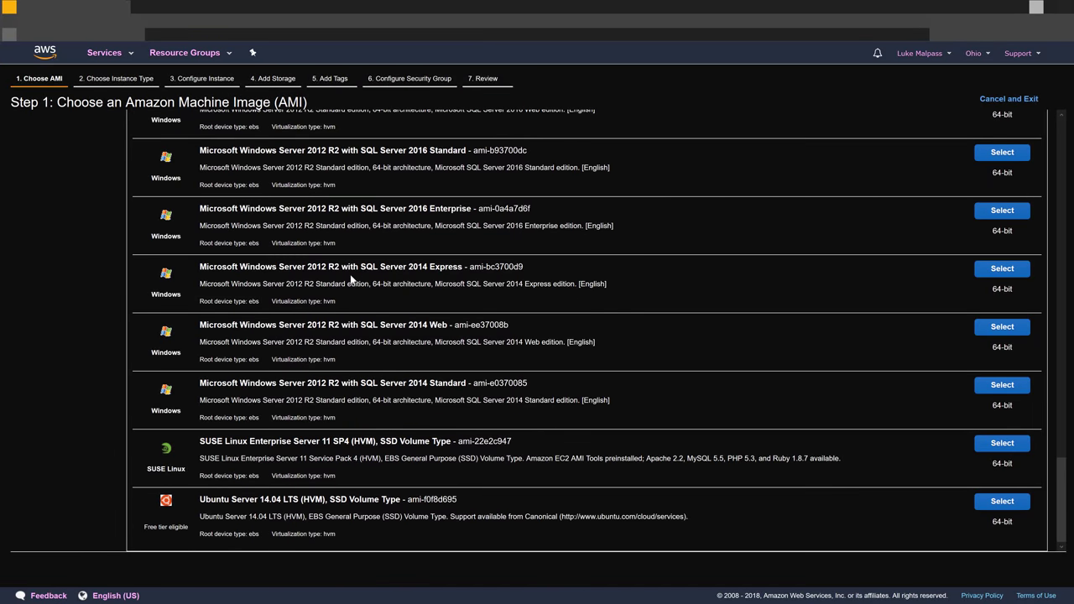
{"action": "scroll", "coordinate": [350, 280], "scroll_direction": "up", "scroll_amount": 3}
{"action": "scroll", "coordinate": [317, 288], "scroll_direction": "up", "scroll_amount": 3}
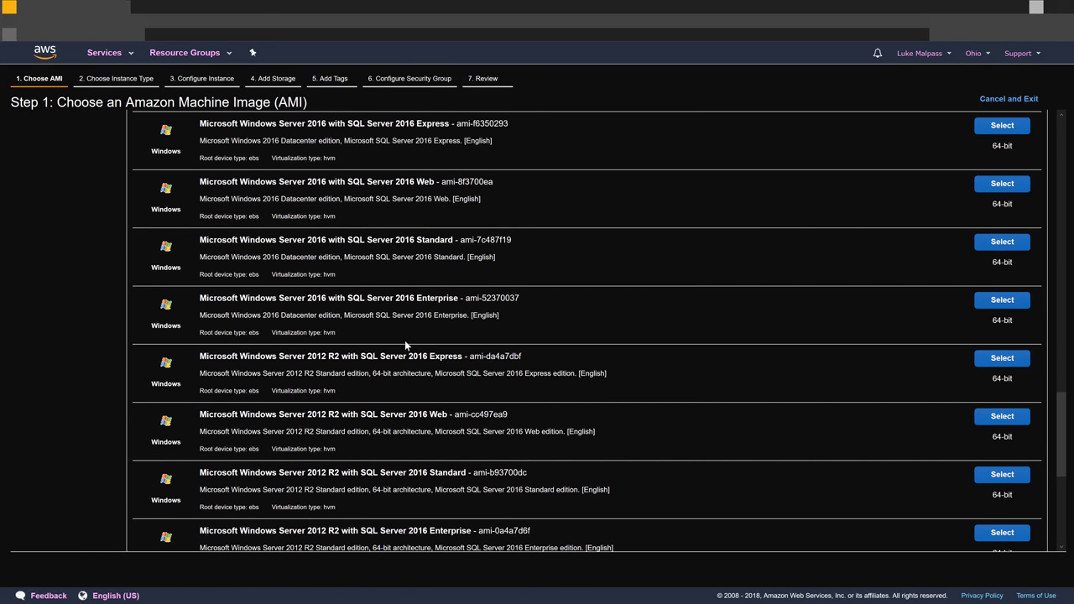
{"action": "scroll", "coordinate": [288, 390], "scroll_direction": "up", "scroll_amount": 9}
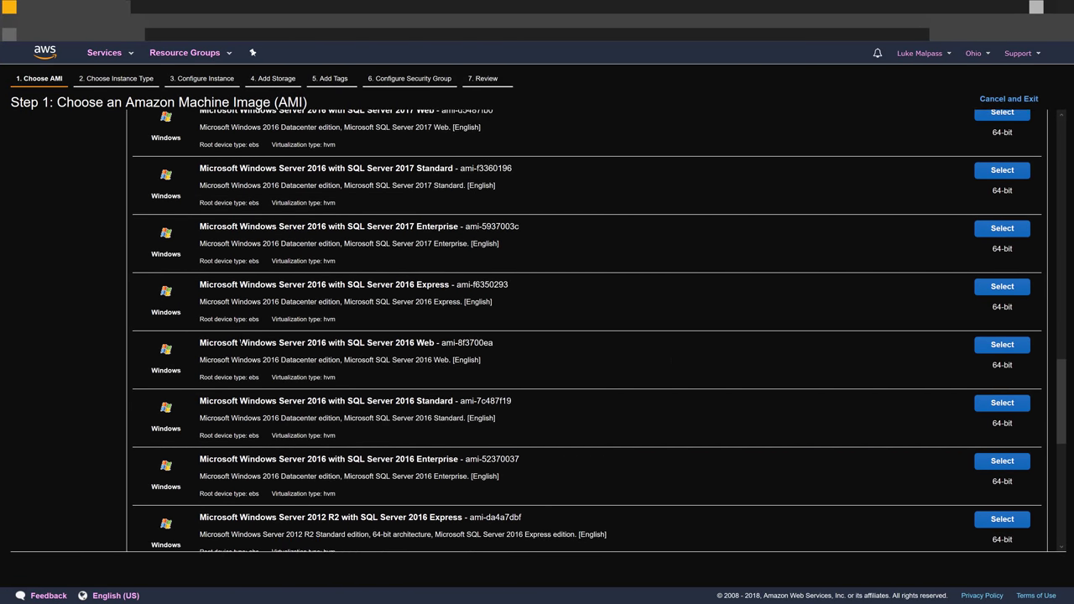
{"action": "scroll", "coordinate": [348, 325], "scroll_direction": "up", "scroll_amount": 5}
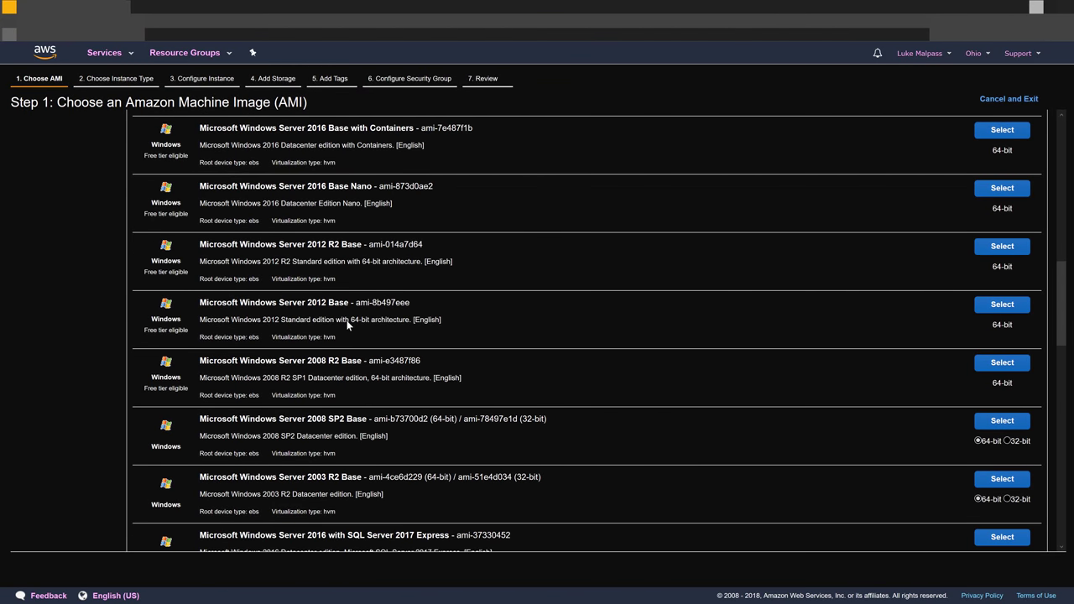
- Choose the Microsoft Windows Server 2016 with SQL Server 2017 Web image for the new instance
{"action": "scroll", "coordinate": [348, 325], "scroll_direction": "down", "scroll_amount": 2}
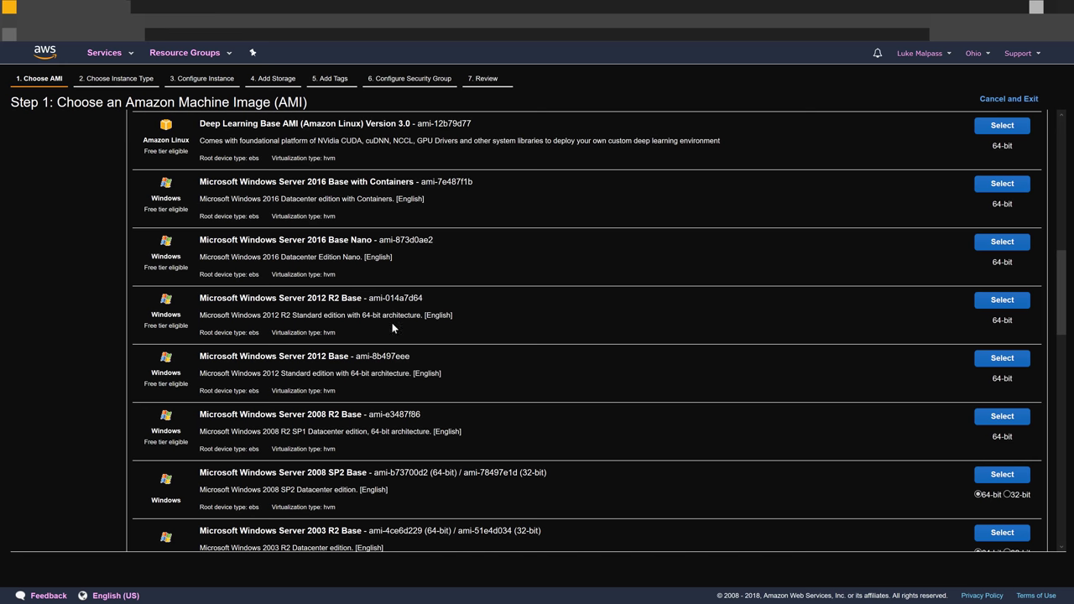
{"action": "scroll", "coordinate": [849, 305], "scroll_direction": "down", "scroll_amount": 1}
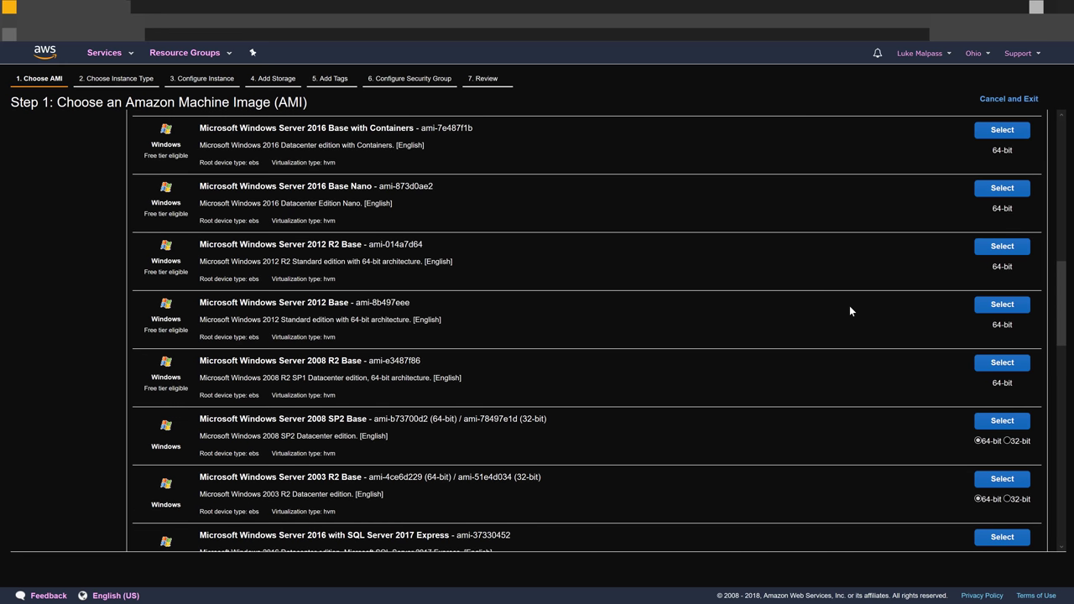
{"action": "scroll", "coordinate": [392, 344], "scroll_direction": "down", "scroll_amount": 1}
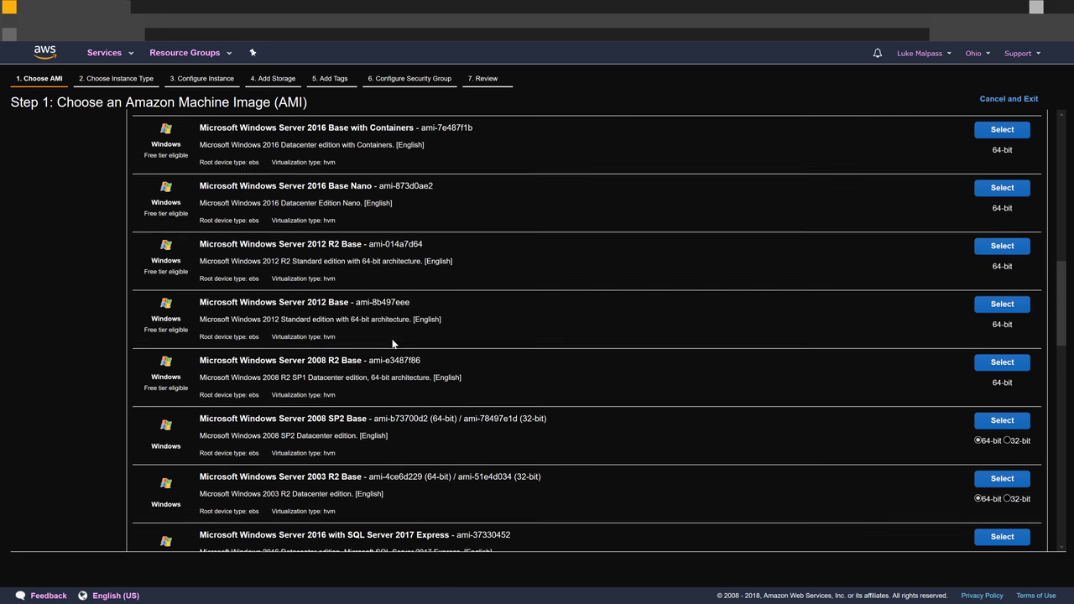
{"action": "scroll", "coordinate": [394, 344], "scroll_direction": "down", "scroll_amount": 1}
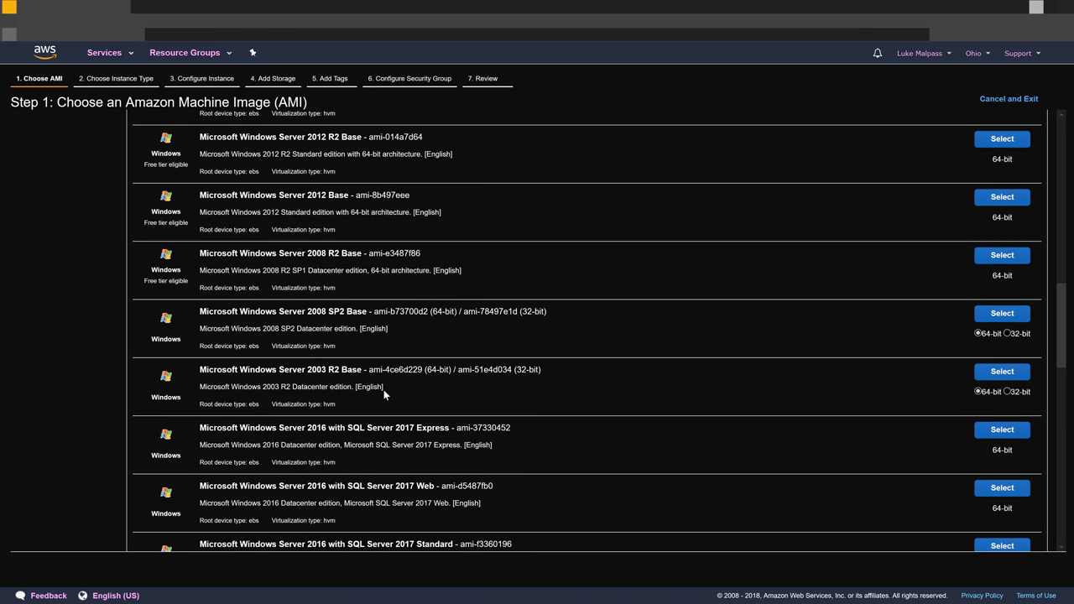
{"action": "scroll", "coordinate": [384, 389], "scroll_direction": "down", "scroll_amount": 2}
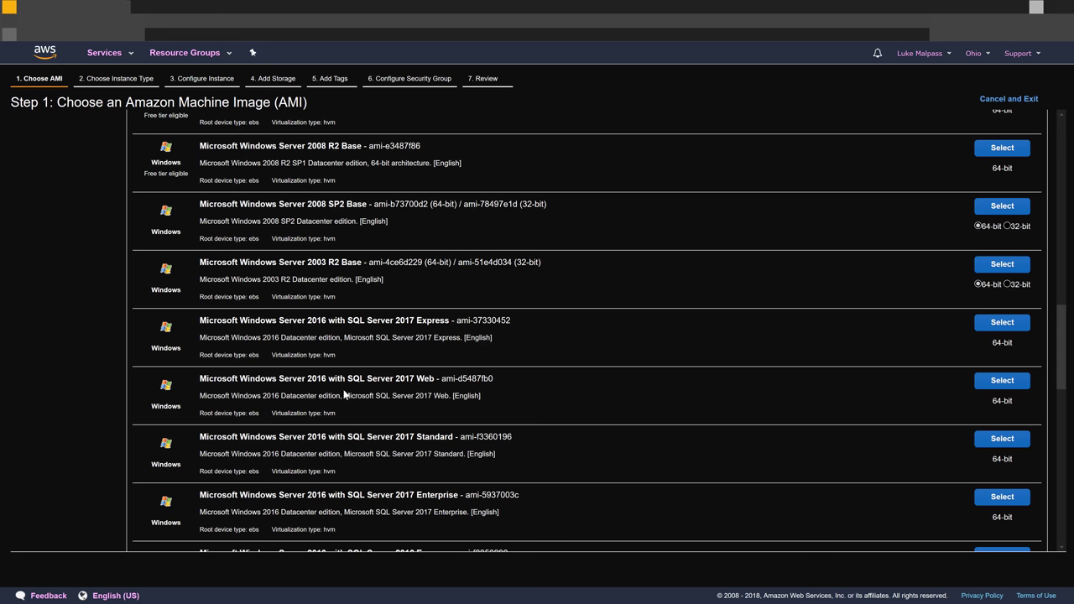
{"action": "left_click_drag", "start_coordinate": [213, 378], "coordinate": [455, 379]}
{"action": "left_click", "coordinate": [359, 378]}
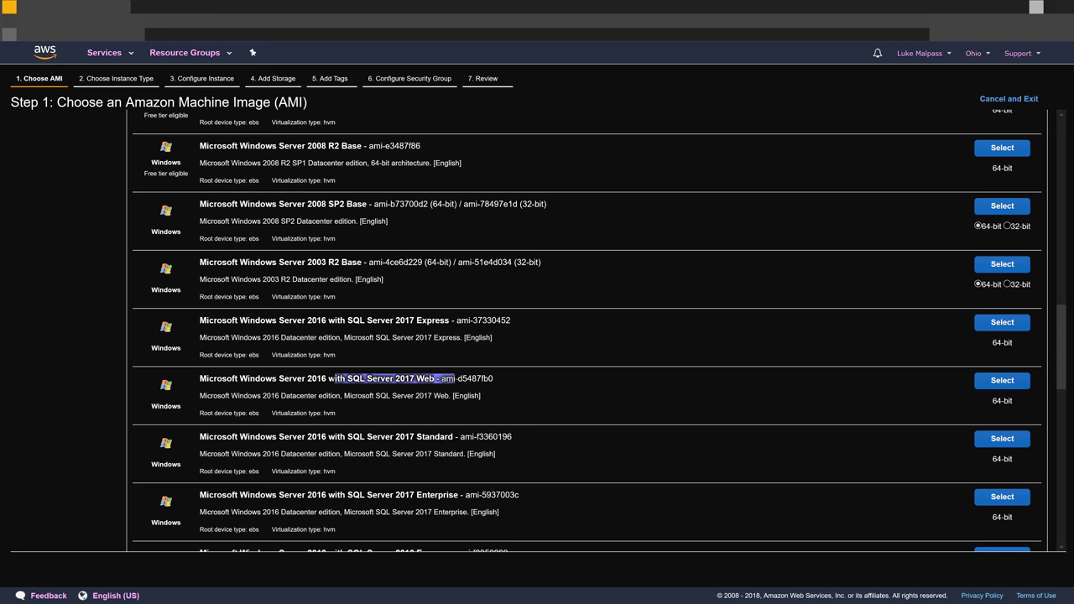
{"action": "left_click", "coordinate": [978, 385]}
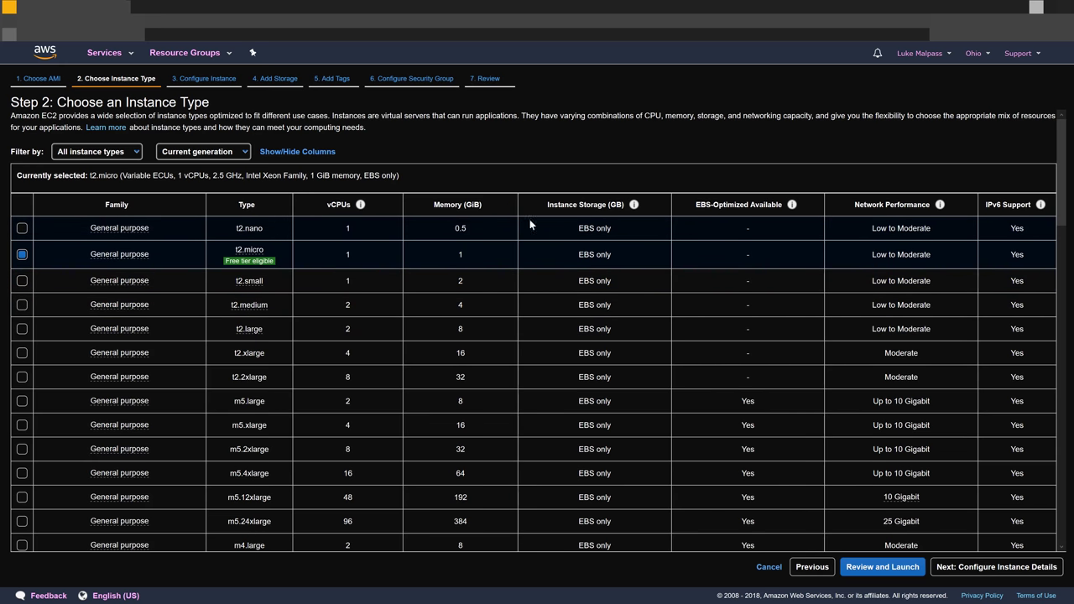
- Choose the m4.large general purpose instance type, proceed to the launch review and cancel without launching
{"action": "scroll", "coordinate": [635, 252], "scroll_direction": "down", "scroll_amount": 3}
{"action": "scroll", "coordinate": [635, 252], "scroll_direction": "up", "scroll_amount": 3}
{"action": "mouse_move", "coordinate": [818, 207]}
{"action": "mouse_move", "coordinate": [940, 208]}
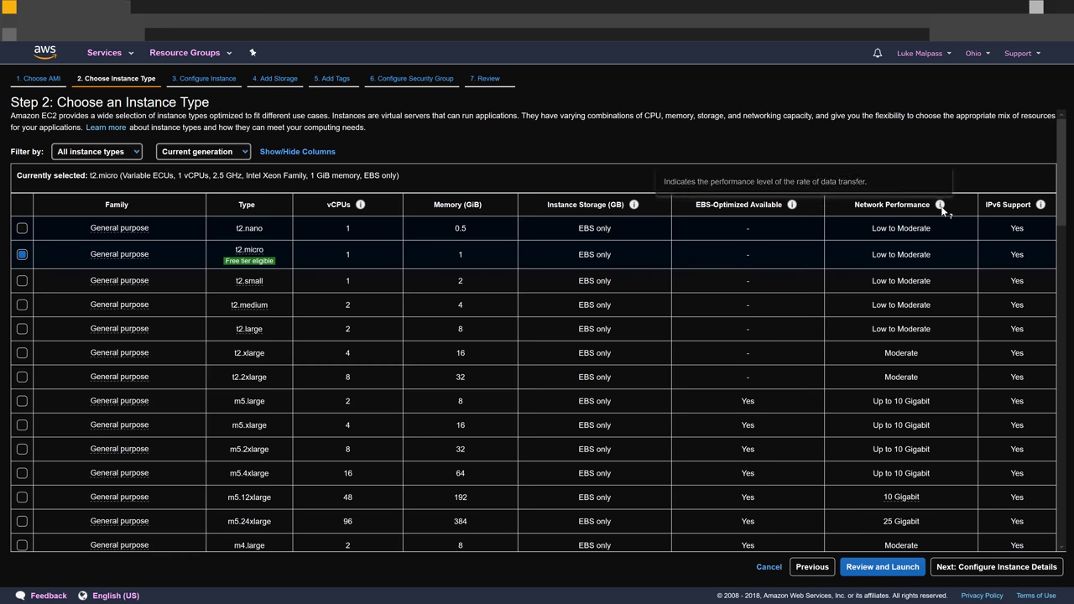
{"action": "scroll", "coordinate": [937, 208], "scroll_direction": "down", "scroll_amount": 3}
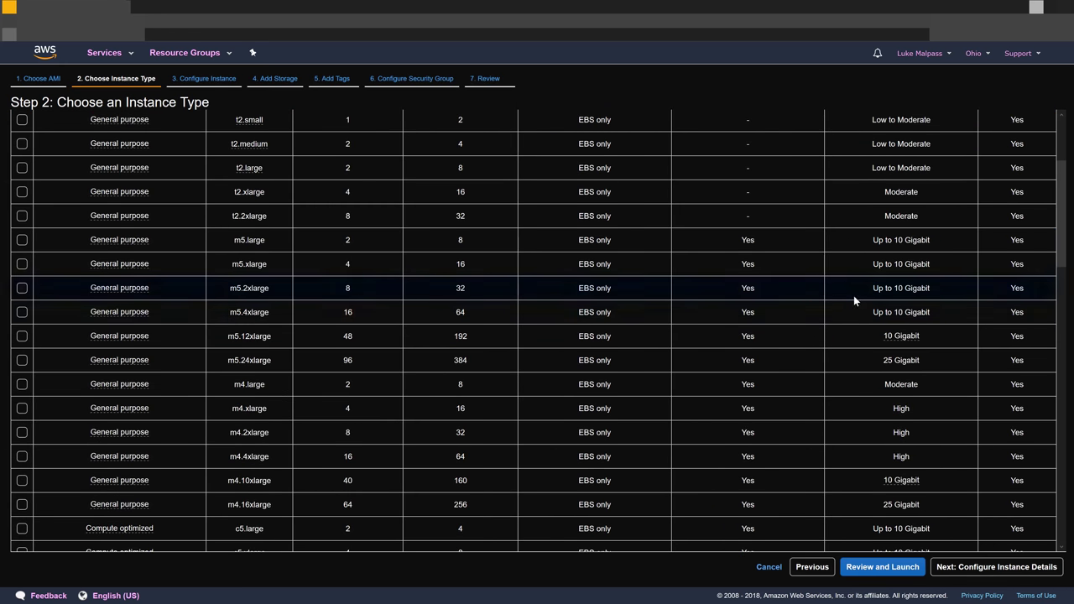
{"action": "scroll", "coordinate": [285, 318], "scroll_direction": "down", "scroll_amount": 2}
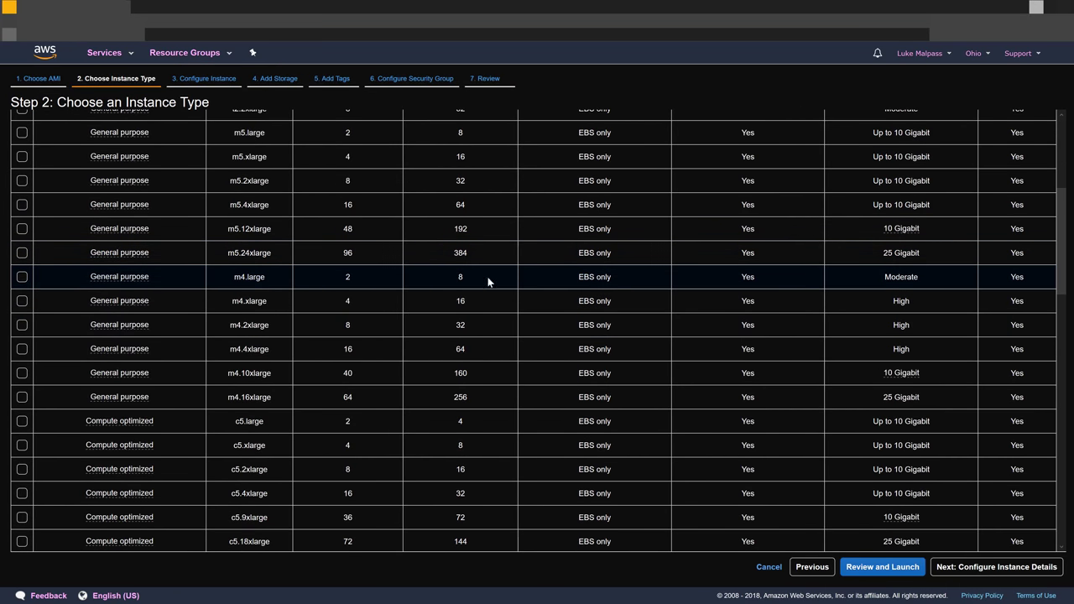
{"action": "left_click", "coordinate": [225, 277]}
{"action": "left_click", "coordinate": [879, 569]}
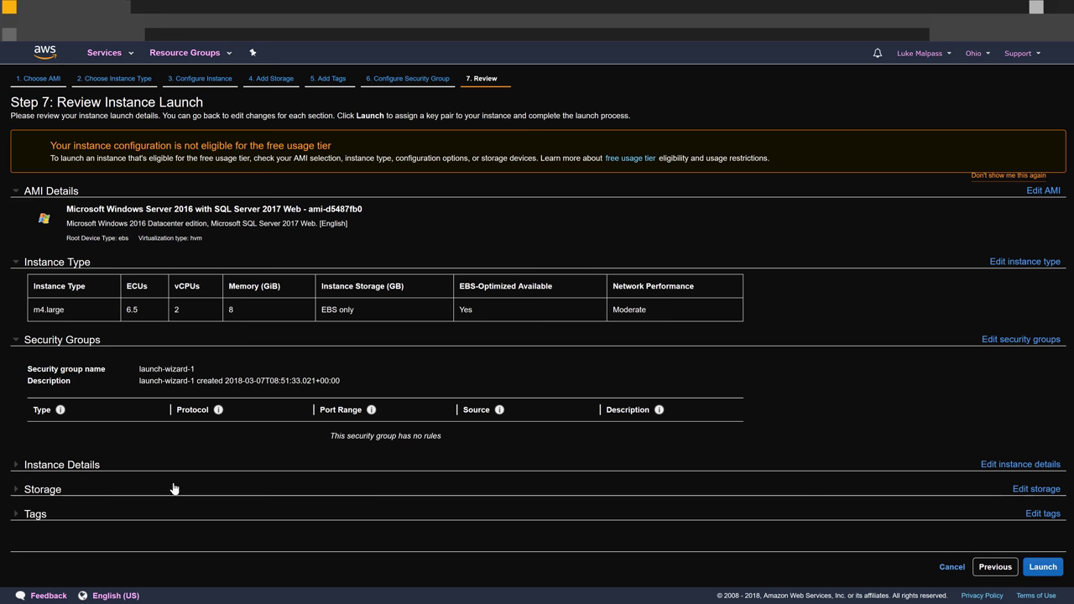
{"action": "left_click", "coordinate": [949, 568]}
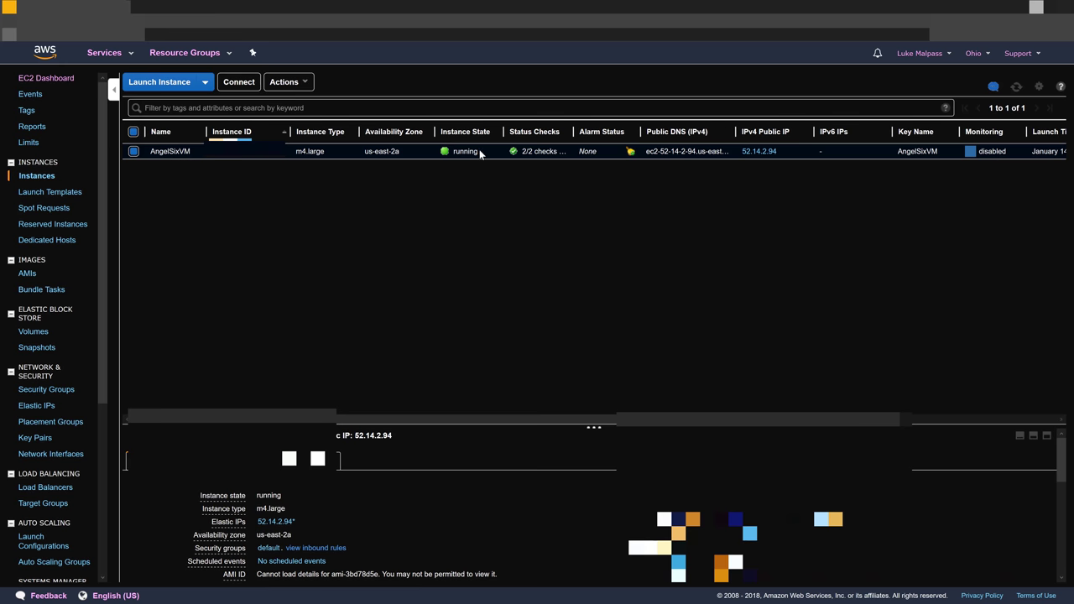
- Review the details of the AngelSixVM instance, including its platform, key pair and IPv4 public IP
{"action": "scroll", "coordinate": [340, 539], "scroll_direction": "down", "scroll_amount": 2}
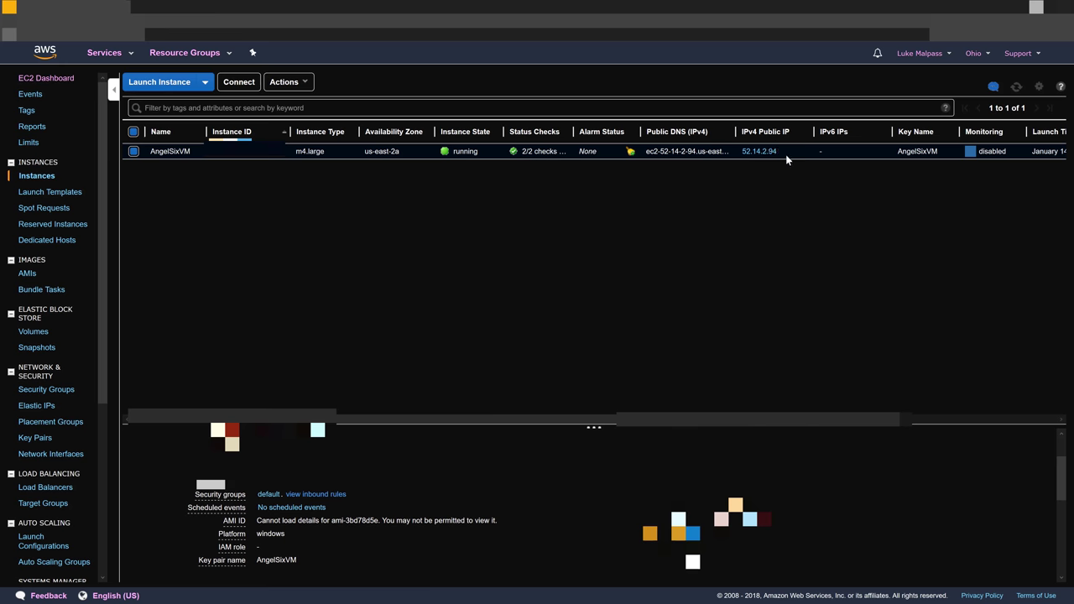
{"action": "left_click_drag", "start_coordinate": [787, 154], "coordinate": [738, 156]}
{"action": "left_click", "coordinate": [735, 166]}
- View the allocated Elastic IPs and the actions available for them, and return to the instances list
{"action": "left_click", "coordinate": [50, 408]}
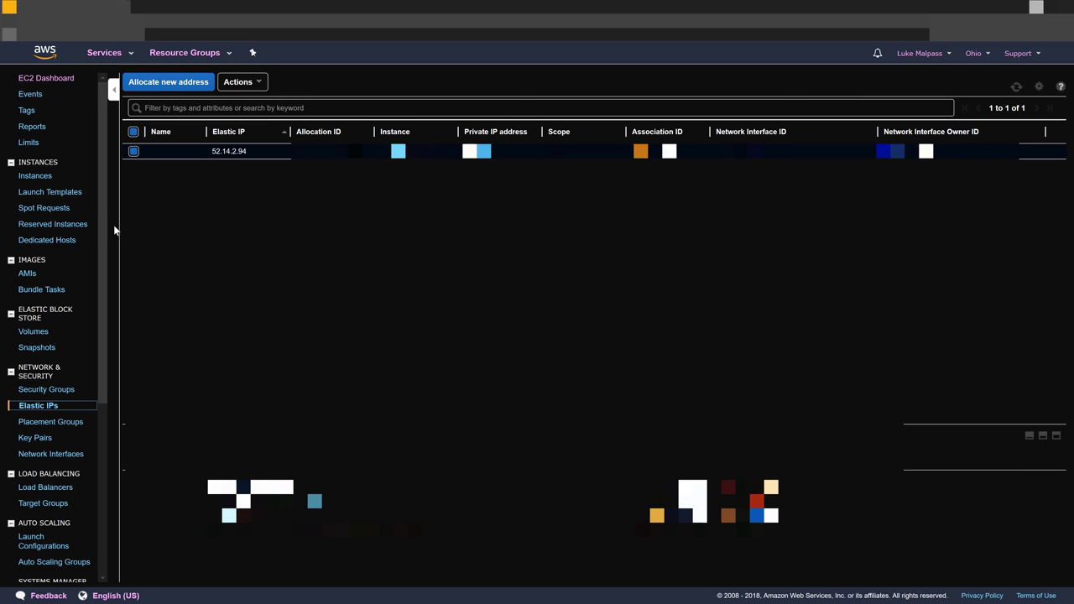
{"action": "left_click", "coordinate": [239, 81]}
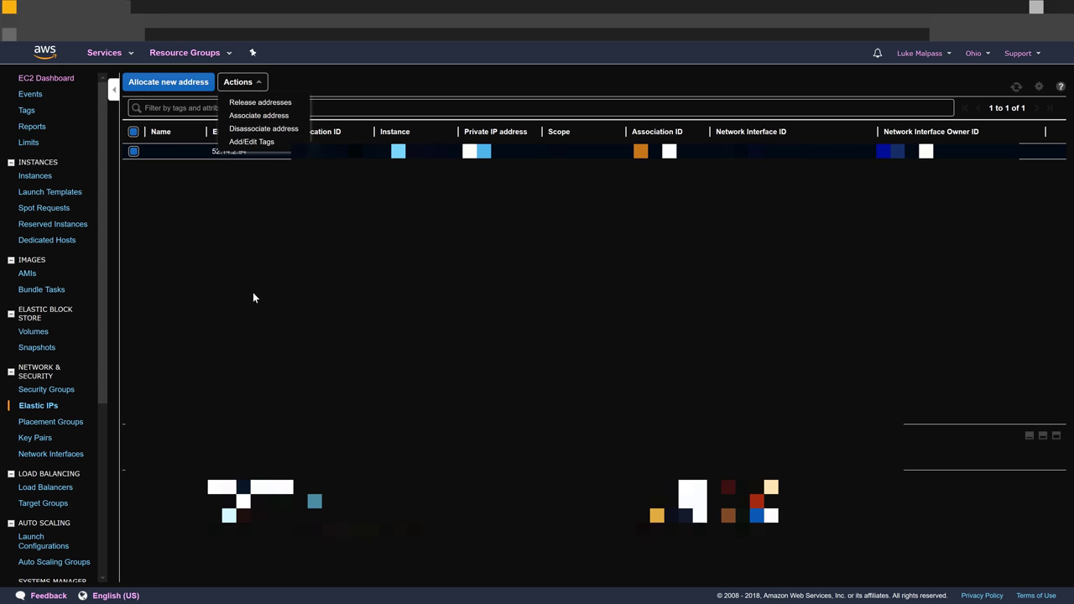
{"action": "left_click", "coordinate": [29, 175]}
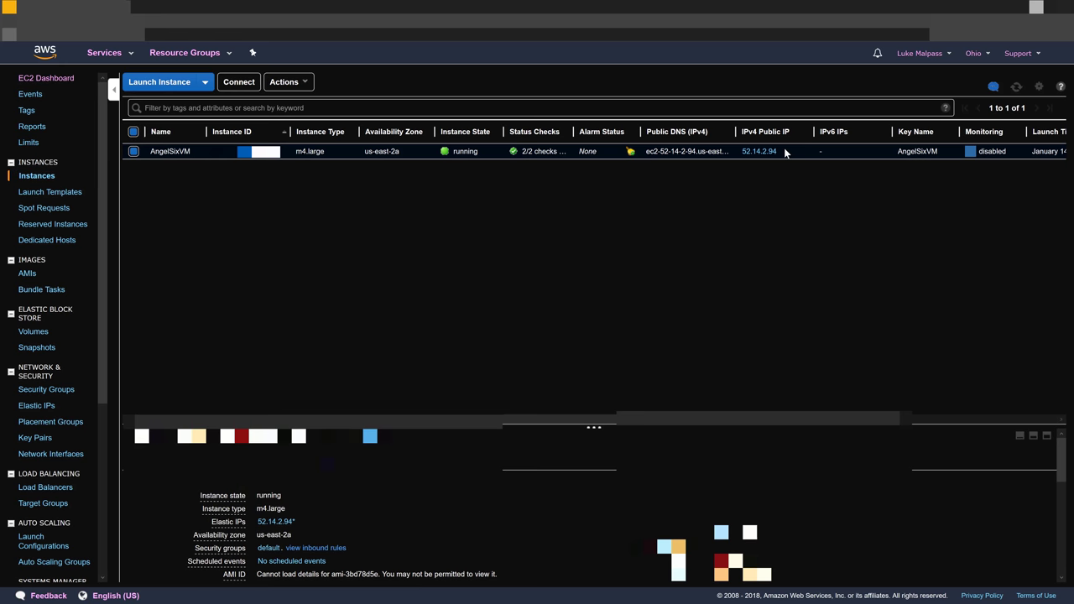
- Examine the IPv4 public IP listed for the AngelSixVM instance
{"action": "left_click_drag", "start_coordinate": [784, 151], "coordinate": [743, 156]}
{"action": "left_click", "coordinate": [709, 211]}
{"action": "left_click_drag", "start_coordinate": [776, 156], "coordinate": [743, 152]}
{"action": "left_click", "coordinate": [720, 185]}
{"action": "left_click_drag", "start_coordinate": [777, 153], "coordinate": [736, 157]}
{"action": "left_click", "coordinate": [684, 196]}
{"action": "left_click_drag", "start_coordinate": [776, 152], "coordinate": [730, 154]}
{"action": "left_click", "coordinate": [704, 196]}
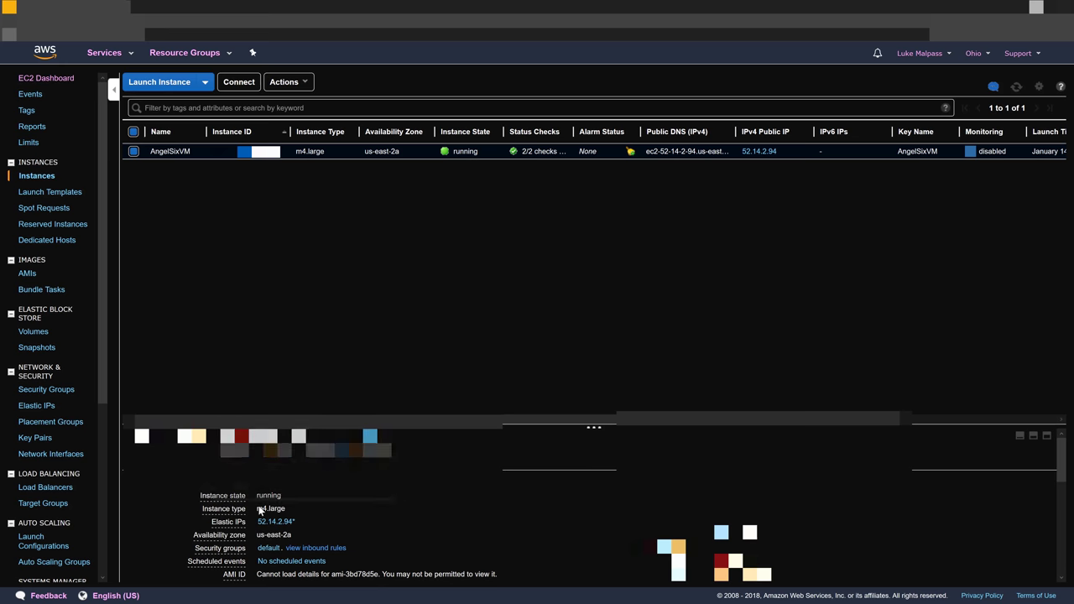
- View the inbound rules of the security group from the AngelSixVM instance's details and close them
{"action": "scroll", "coordinate": [329, 543], "scroll_direction": "down", "scroll_amount": 1}
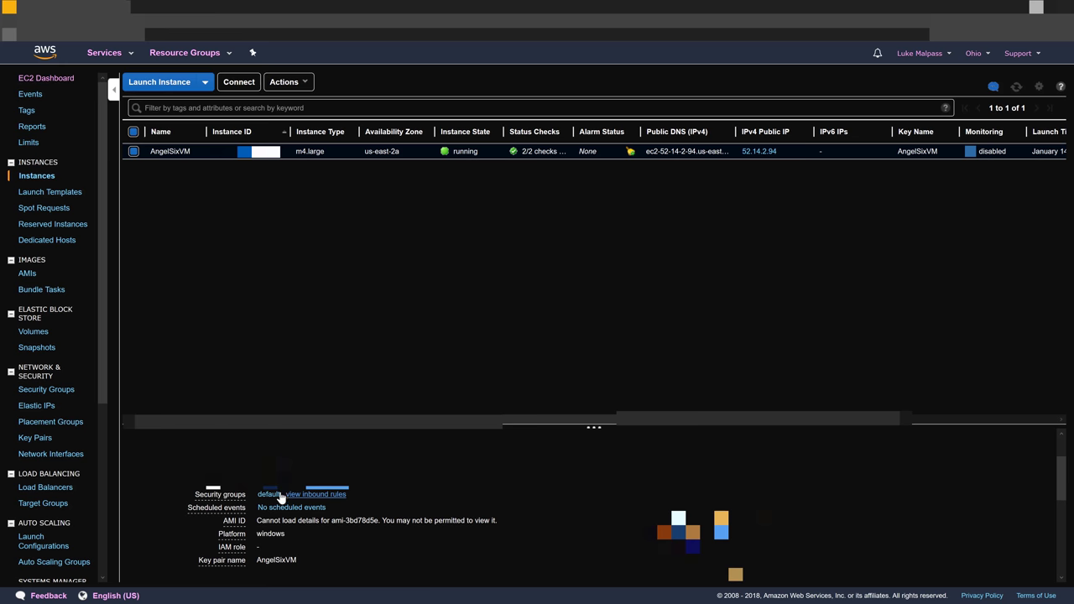
{"action": "left_click", "coordinate": [318, 494]}
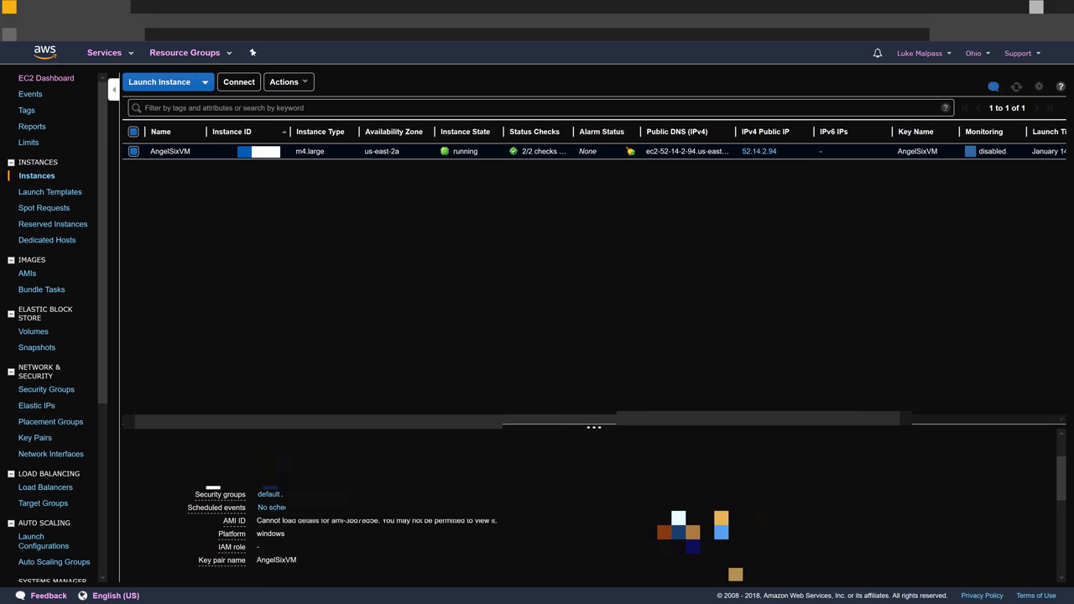
{"action": "scroll", "coordinate": [262, 317], "scroll_direction": "down", "scroll_amount": 1}
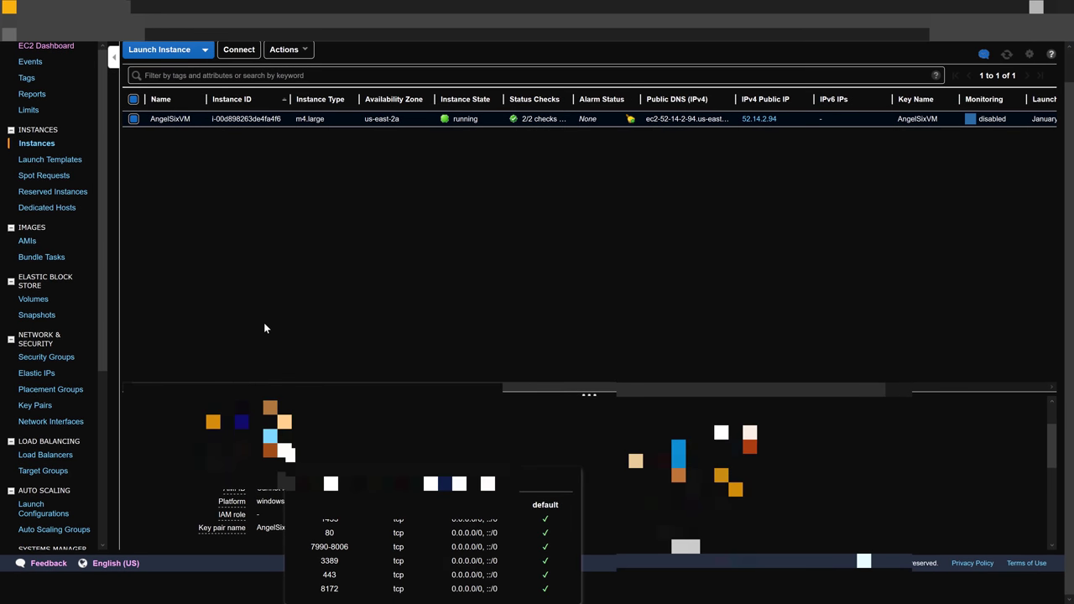
{"action": "left_click", "coordinate": [262, 317]}
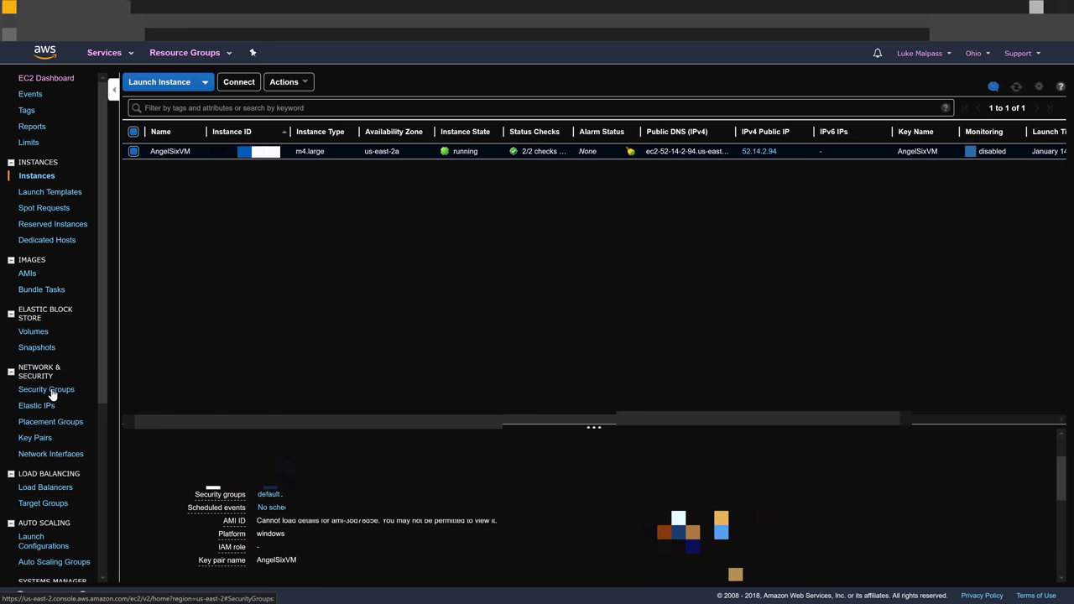
- Open the default VPC security group's inbound rules and review the HTTP entries
{"action": "left_click", "coordinate": [72, 391]}
{"action": "left_click", "coordinate": [223, 151]}
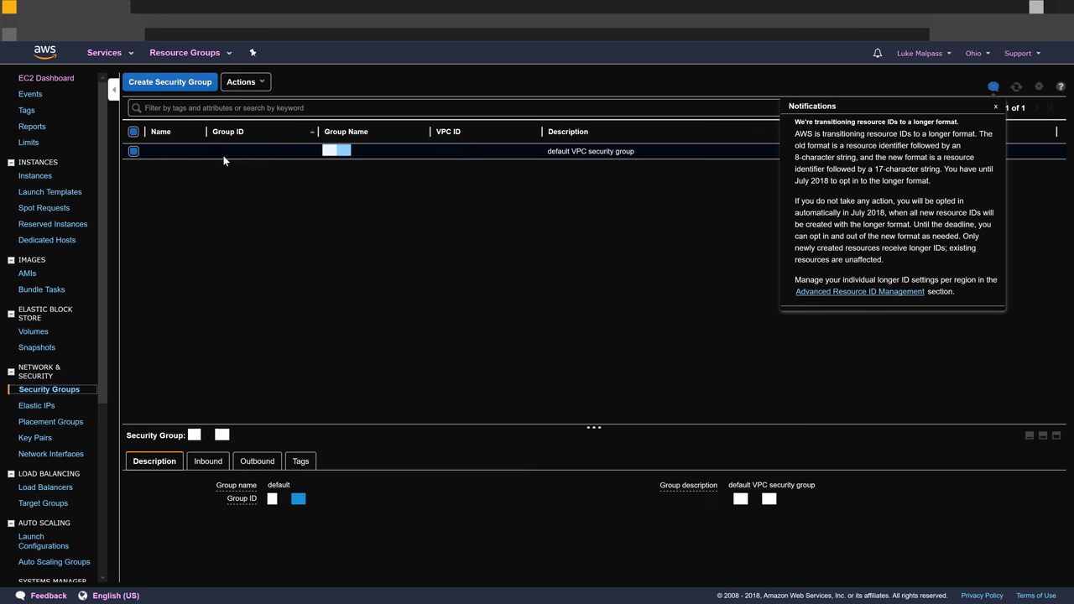
{"action": "left_click", "coordinate": [208, 463]}
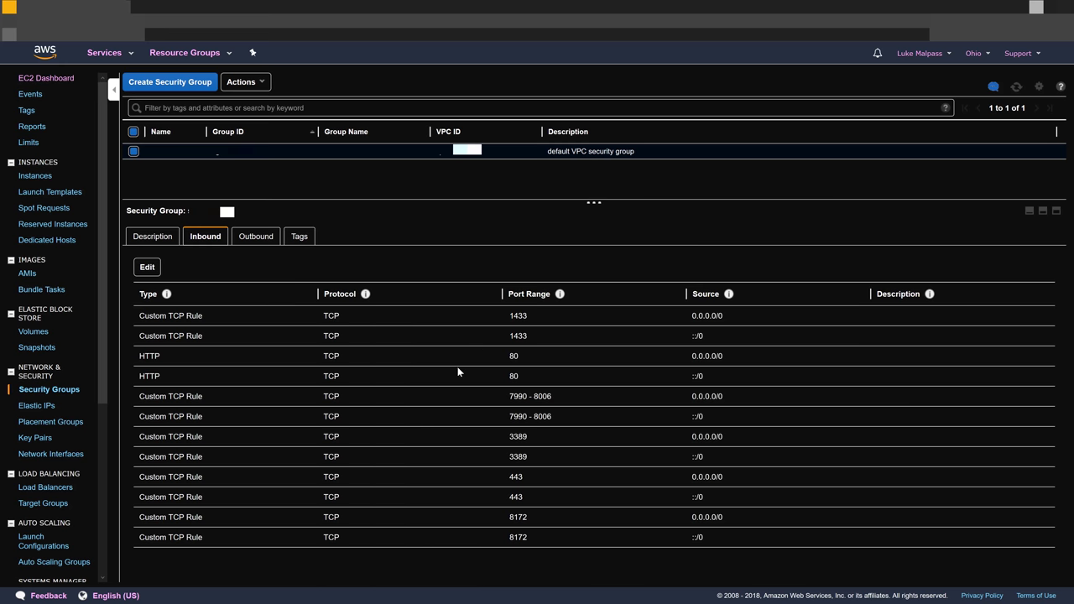
{"action": "mouse_move", "coordinate": [481, 356]}
{"action": "left_mouse_down"}
{"action": "mouse_move", "coordinate": [536, 377]}
{"action": "mouse_move", "coordinate": [469, 353]}
{"action": "left_mouse_up"}
{"action": "left_click_drag", "start_coordinate": [290, 356], "coordinate": [223, 384]}
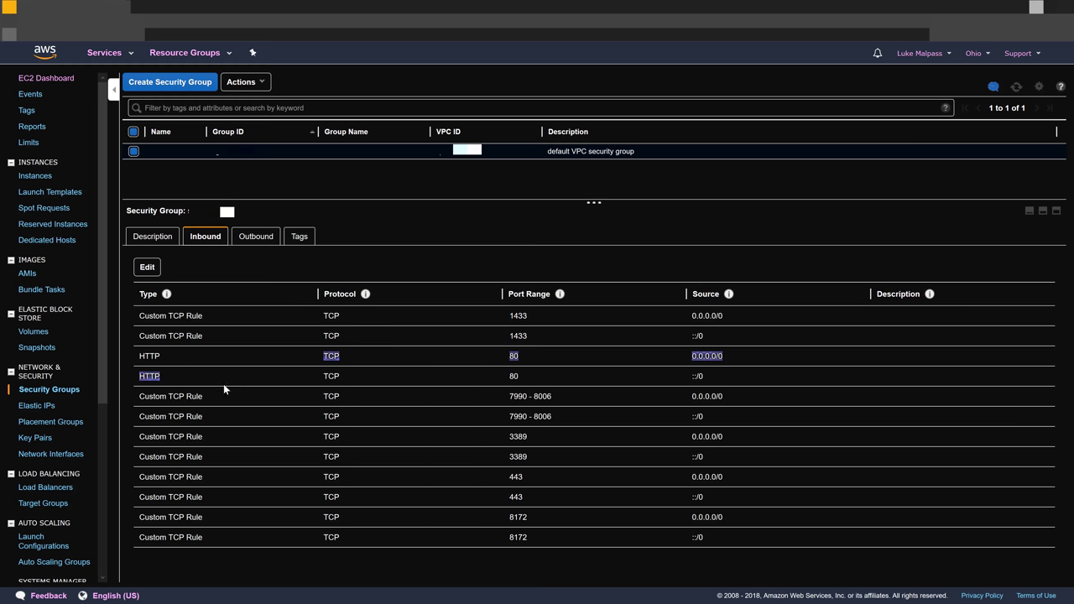
- Edit the security group's inbound rules, add an HTTP rule and remove it again
{"action": "left_click", "coordinate": [147, 268]}
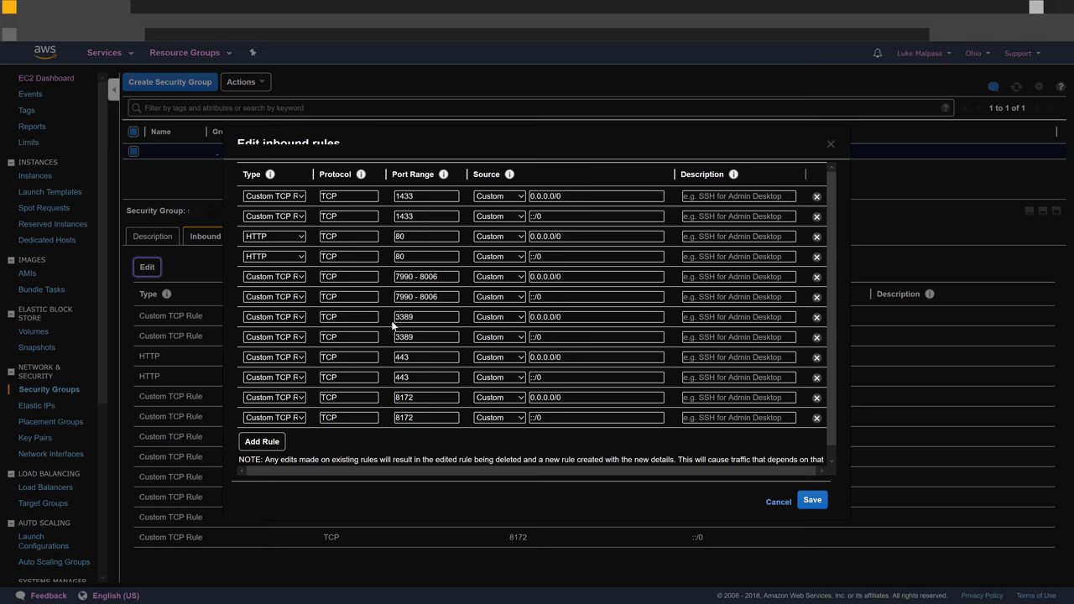
{"action": "left_click", "coordinate": [254, 442]}
{"action": "left_click", "coordinate": [290, 439]}
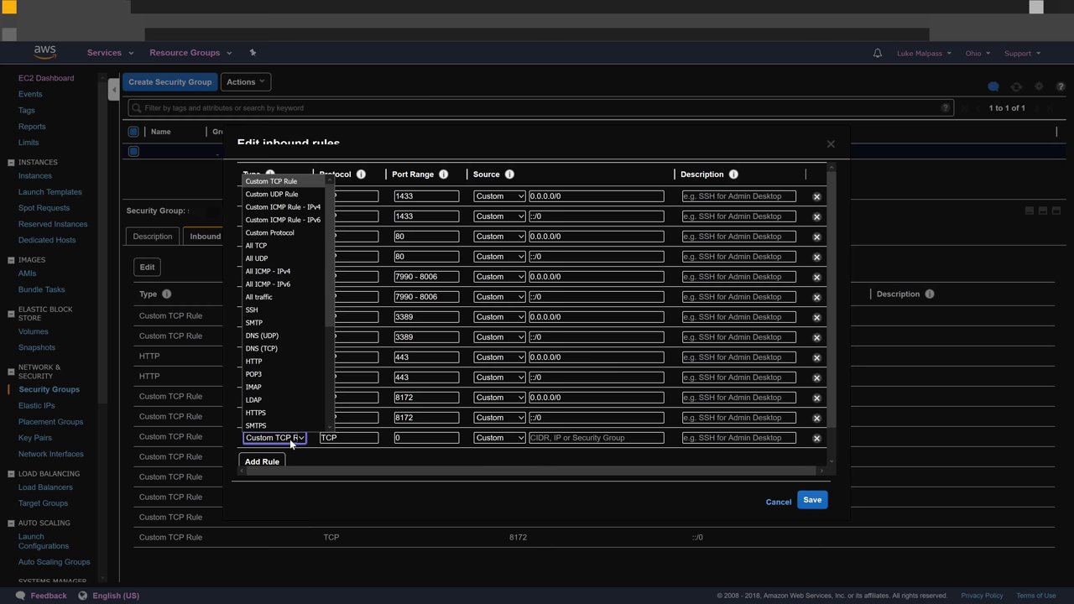
{"action": "scroll", "coordinate": [276, 280], "scroll_direction": "down", "scroll_amount": 3}
{"action": "left_click", "coordinate": [255, 256]}
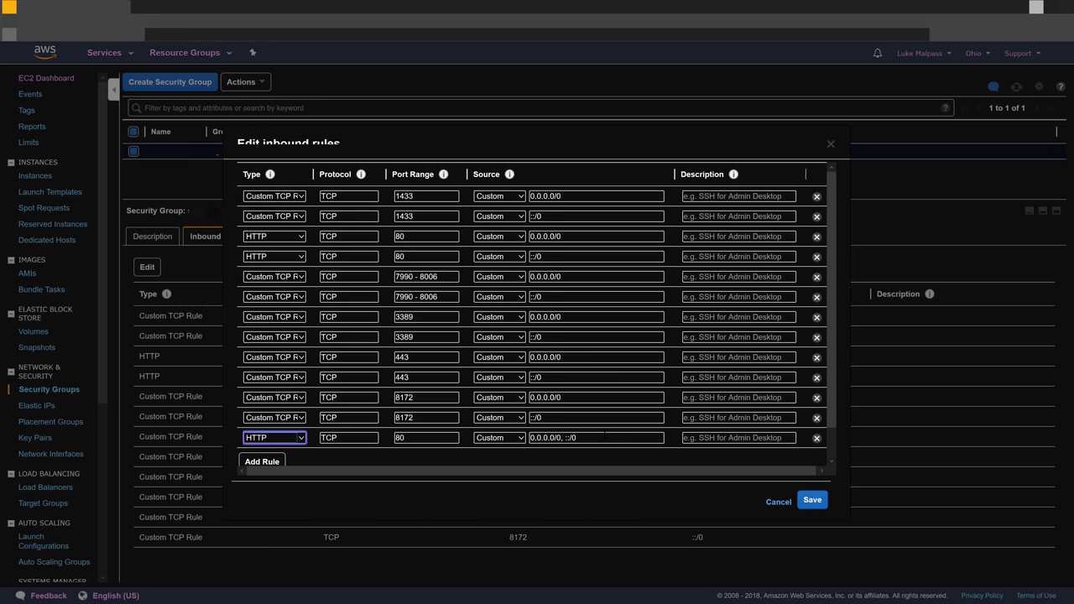
{"action": "key", "text": "Tab"}
{"action": "key", "text": "Tab"}
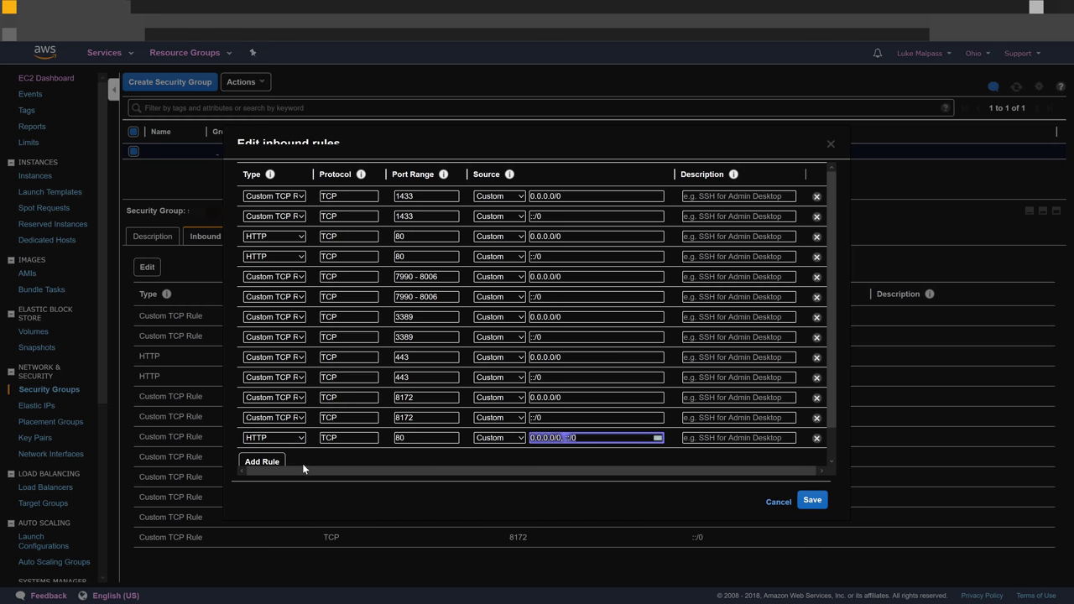
{"action": "left_click", "coordinate": [725, 444]}
{"action": "left_click", "coordinate": [817, 439]}
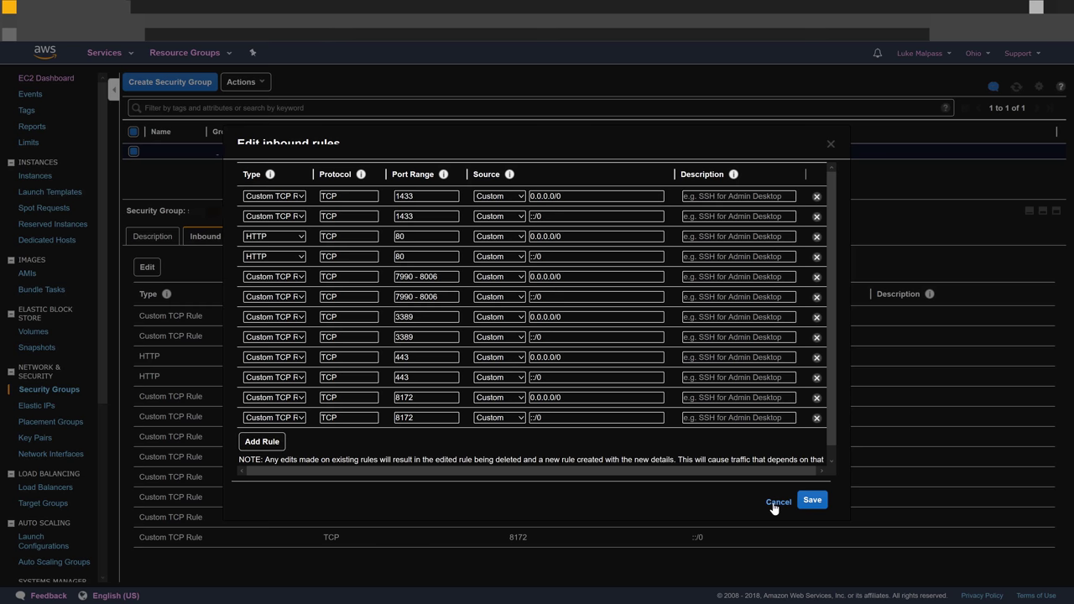
- Add an HTTPS inbound rule, remove it again and cancel editing the rules
{"action": "double_click", "coordinate": [401, 358]}
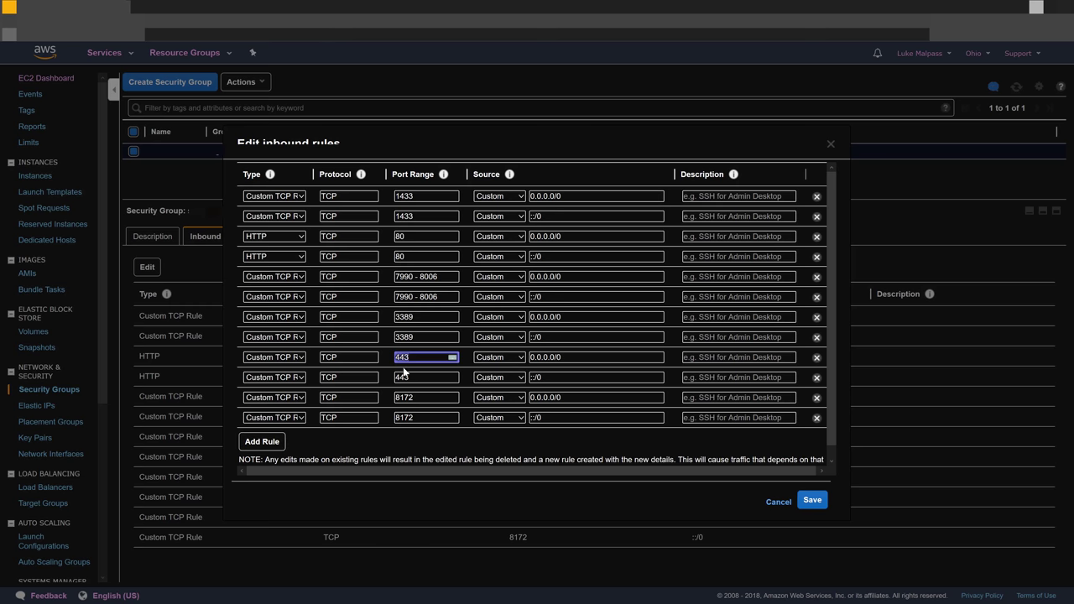
{"action": "left_click", "coordinate": [272, 442]}
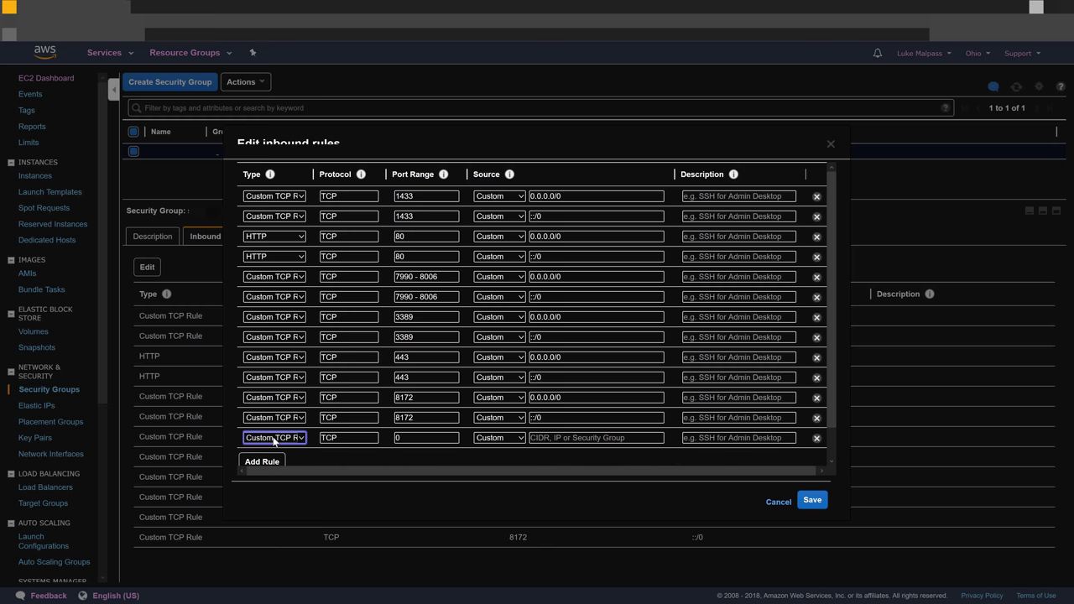
{"action": "left_click", "coordinate": [274, 438]}
{"action": "scroll", "coordinate": [307, 353], "scroll_direction": "down", "scroll_amount": 4}
{"action": "left_click", "coordinate": [265, 303]}
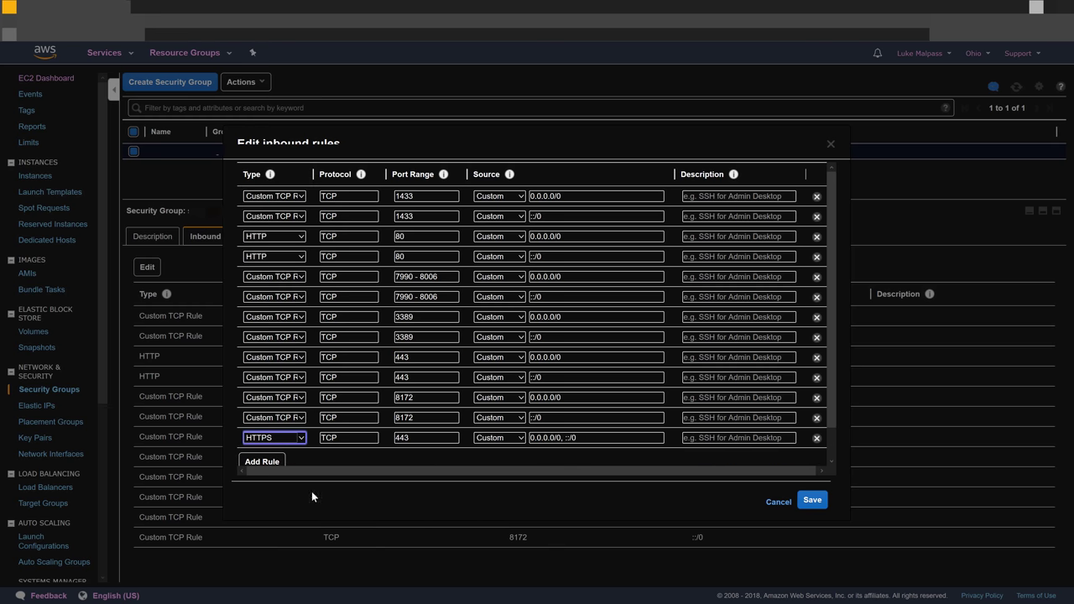
{"action": "left_click", "coordinate": [466, 443]}
{"action": "left_click", "coordinate": [815, 439]}
{"action": "left_click", "coordinate": [777, 501]}
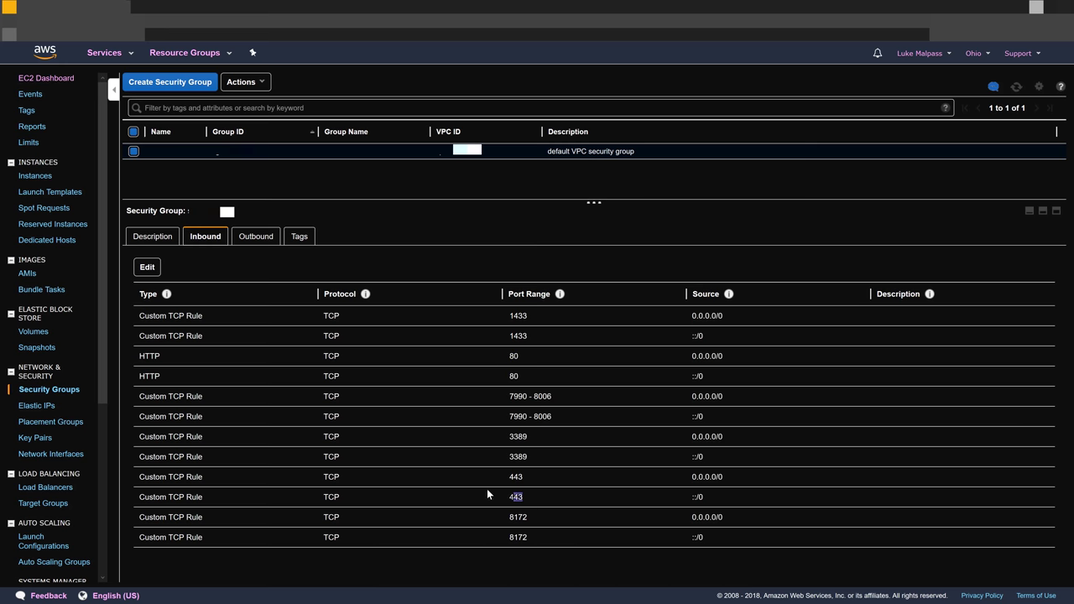
- Review the inbound rules for port 443 and port 3389 in the security group
{"action": "left_click_drag", "start_coordinate": [488, 490], "coordinate": [487, 478]}
{"action": "left_click", "coordinate": [519, 477]}
{"action": "left_click", "coordinate": [589, 438]}
{"action": "left_click_drag", "start_coordinate": [158, 440], "coordinate": [692, 459]}
{"action": "left_click", "coordinate": [736, 457]}
{"action": "left_click_drag", "start_coordinate": [506, 436], "coordinate": [550, 454]}
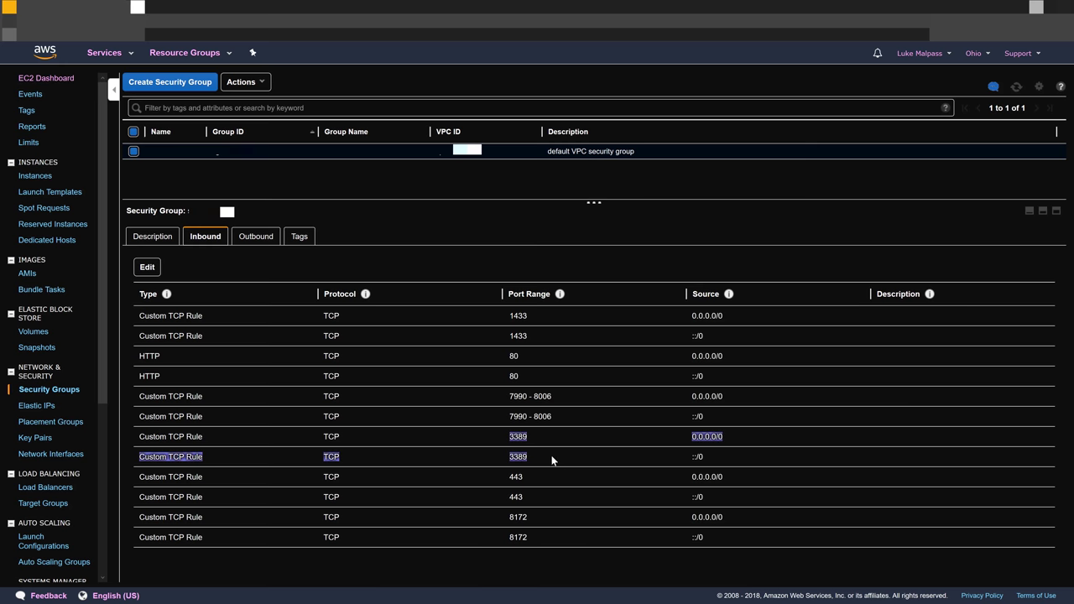
{"action": "left_click", "coordinate": [550, 454]}
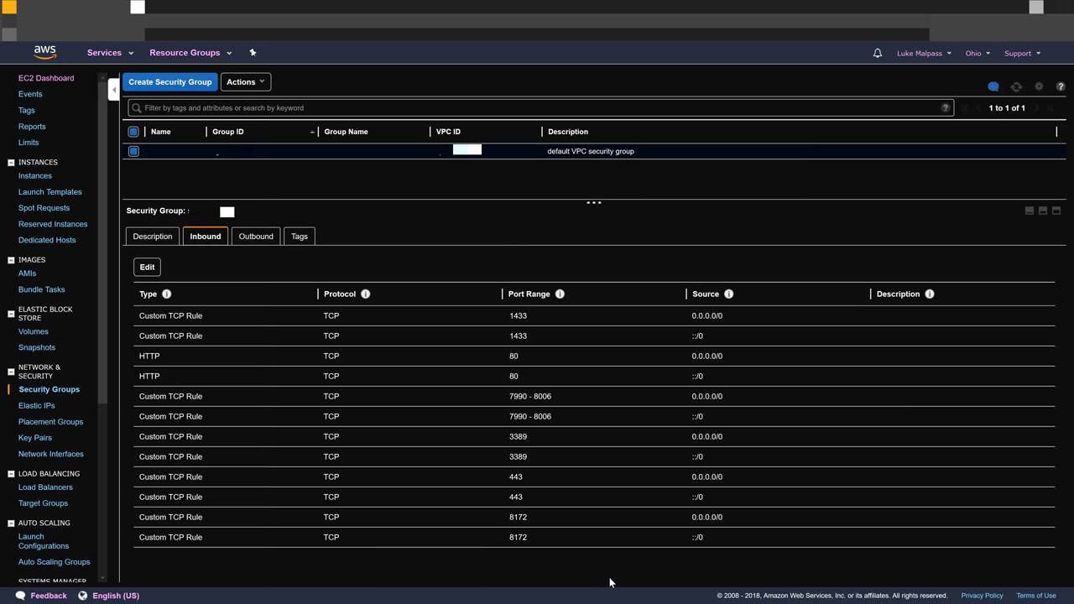
- Switch to Remote Desktop Connection, start connecting to angelsix.com, cancel at the credentials request and close the connection window
{"action": "left_click_drag", "start_coordinate": [532, 258], "coordinate": [536, 235]}
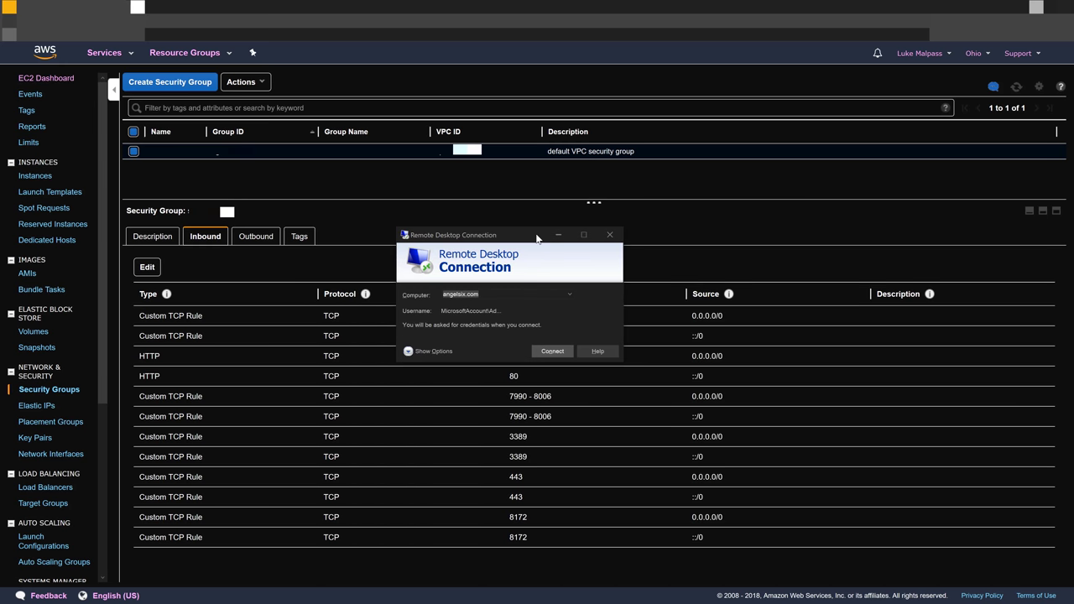
{"action": "left_click_drag", "start_coordinate": [469, 239], "coordinate": [549, 154]}
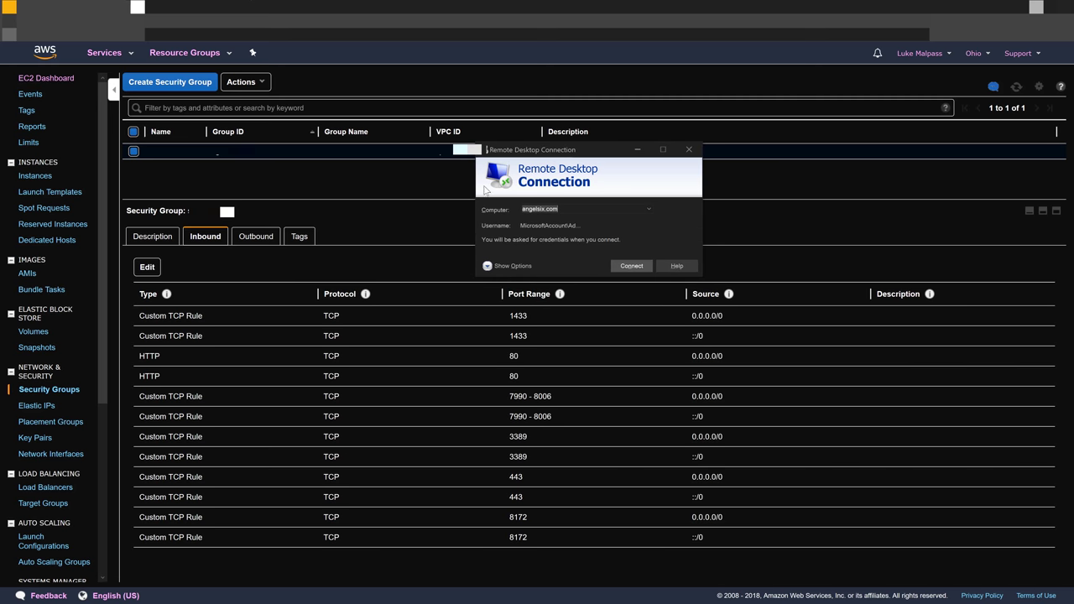
{"action": "key", "text": "Return"}
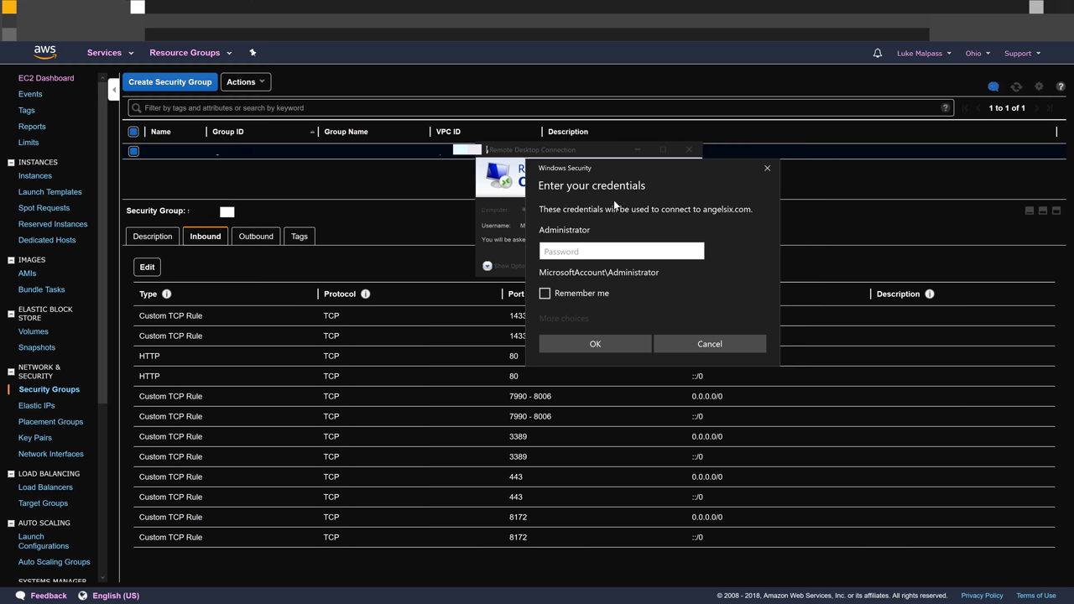
{"action": "left_click", "coordinate": [765, 169]}
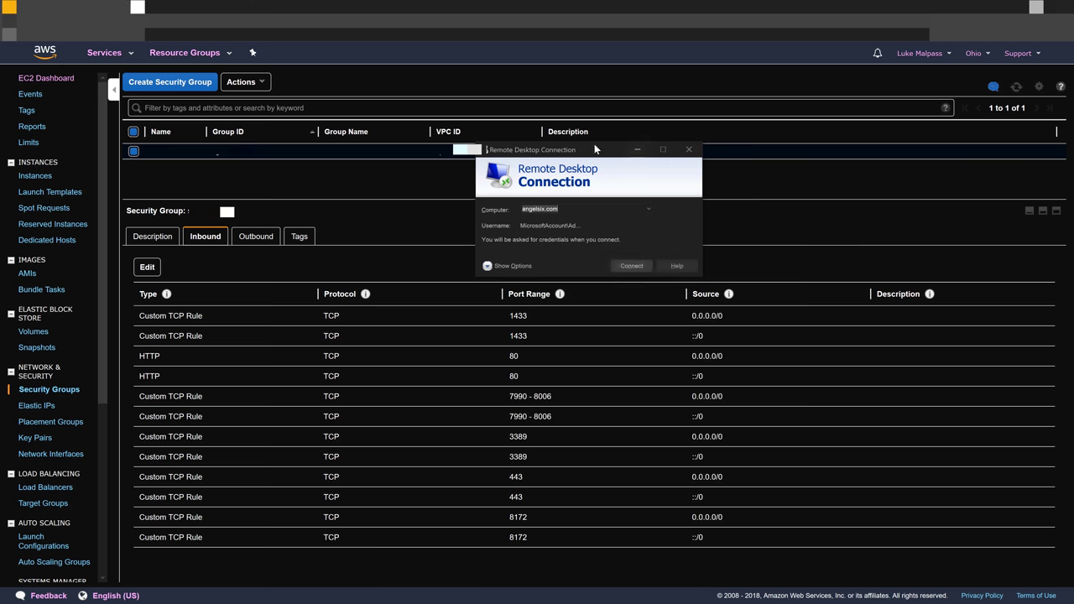
{"action": "left_click", "coordinate": [690, 152]}
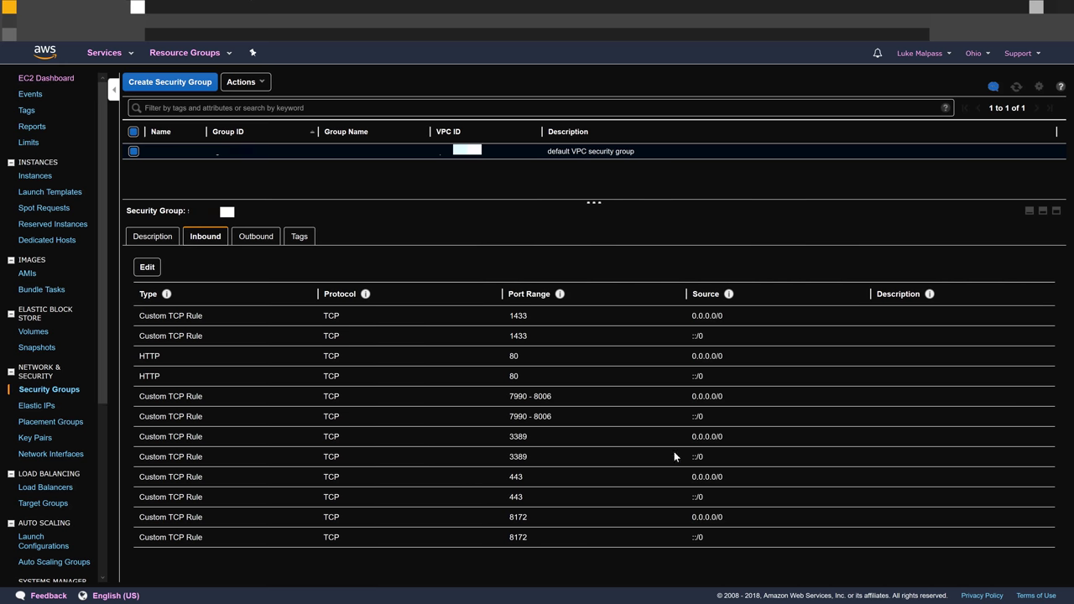
- Edit the inbound rules again, add an RDP rule and remove it without entering a source
{"action": "left_click", "coordinate": [146, 268]}
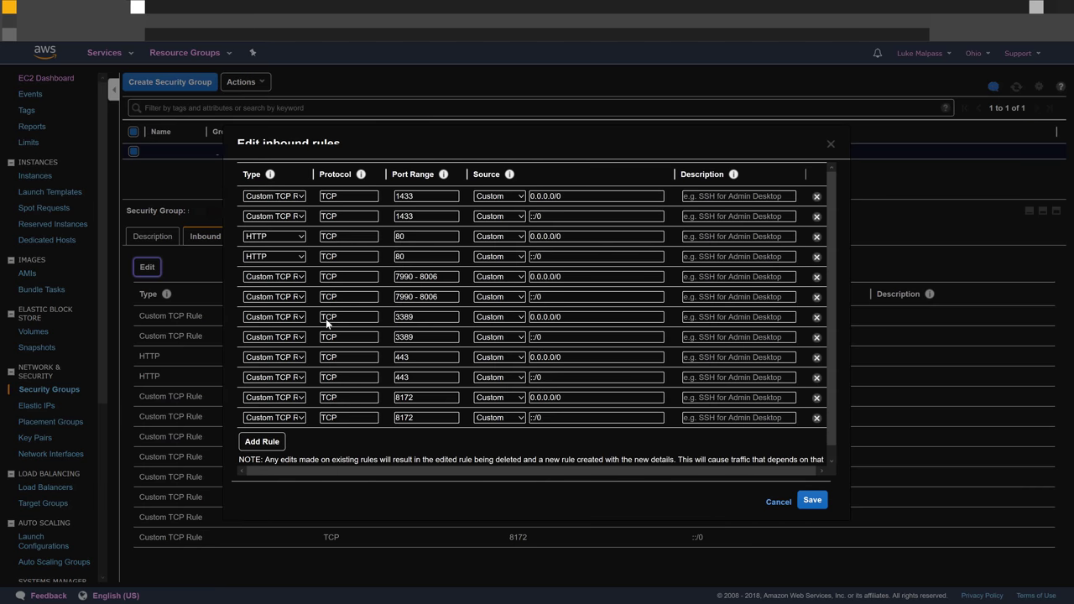
{"action": "left_click", "coordinate": [260, 444]}
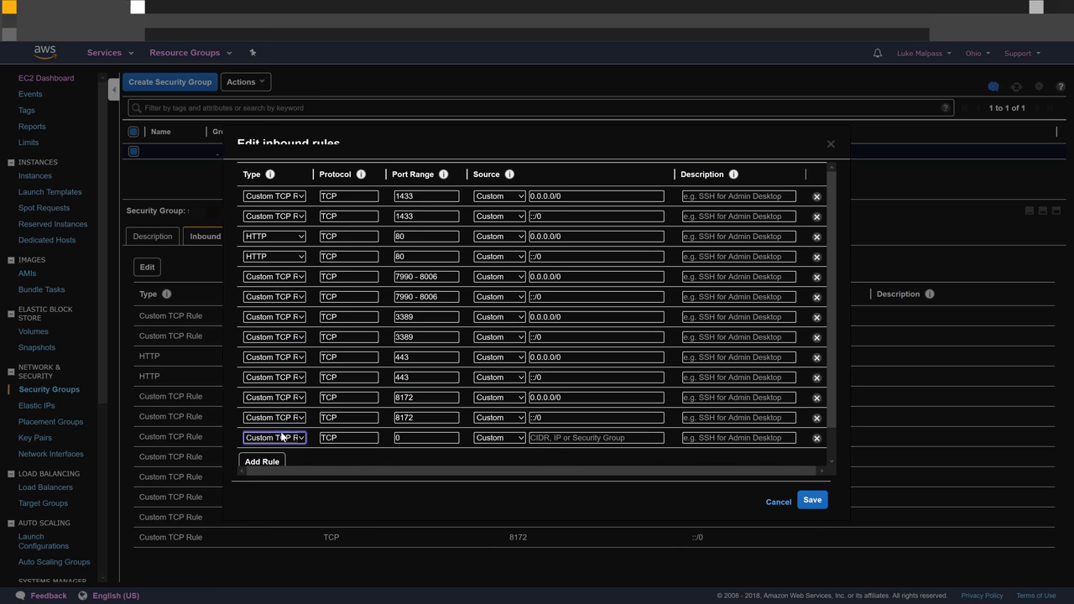
{"action": "left_click", "coordinate": [282, 437]}
{"action": "scroll", "coordinate": [290, 310], "scroll_direction": "down", "scroll_amount": 4}
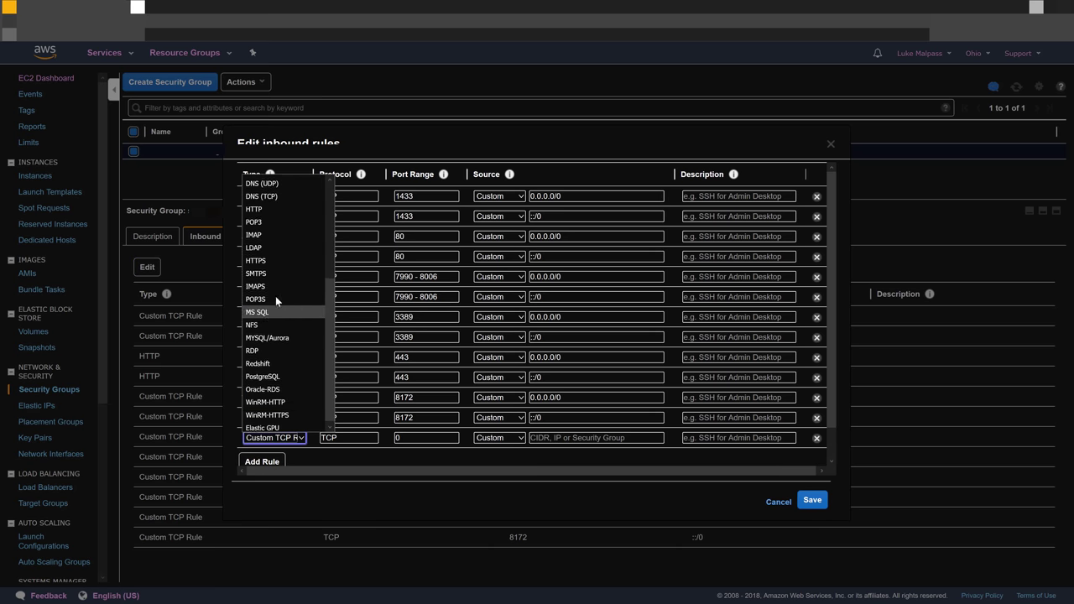
{"action": "left_click", "coordinate": [275, 350]}
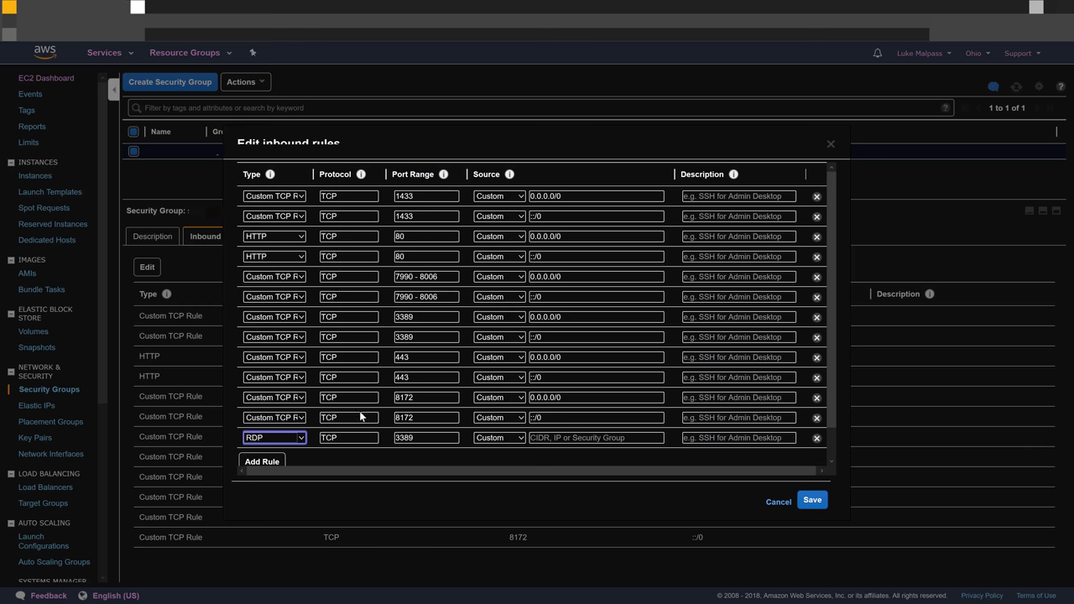
{"action": "left_click", "coordinate": [558, 438]}
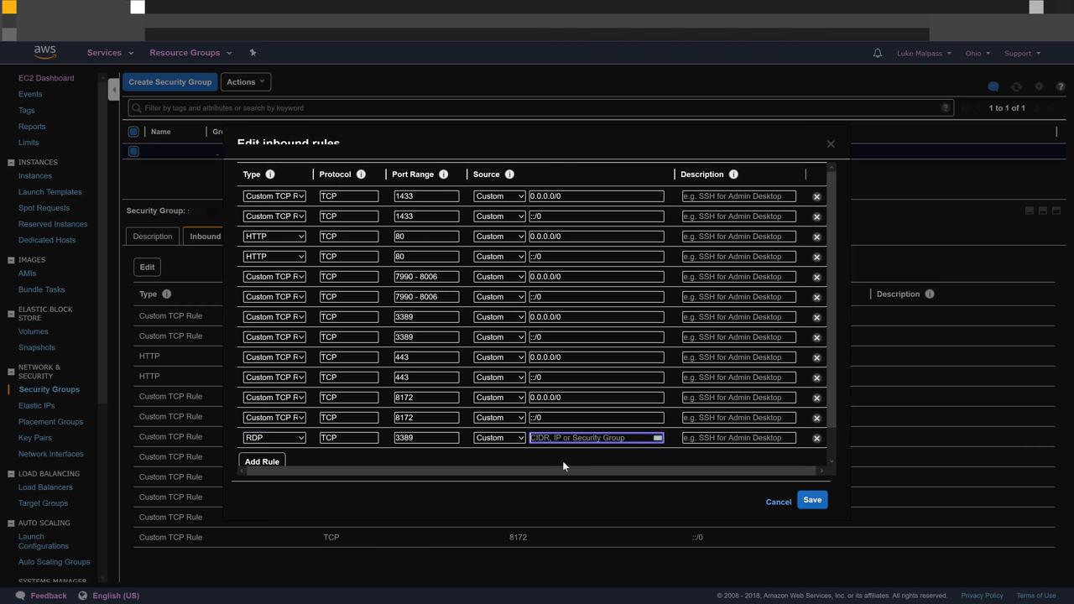
{"action": "left_click", "coordinate": [816, 438]}
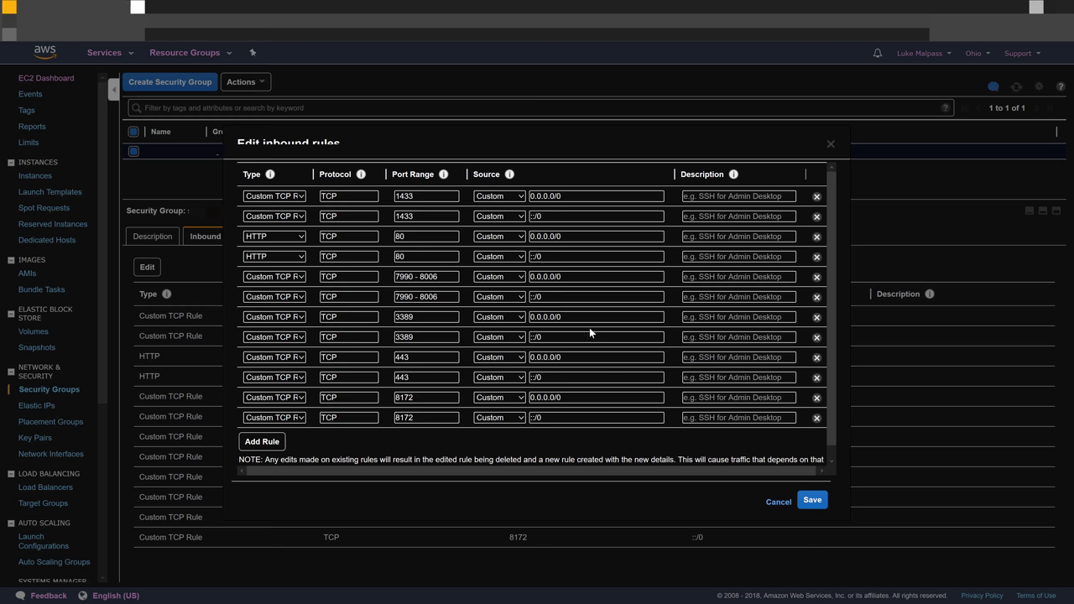
- Set the source of both port 3389 inbound rules to My IP
{"action": "triple_click", "coordinate": [555, 316]}
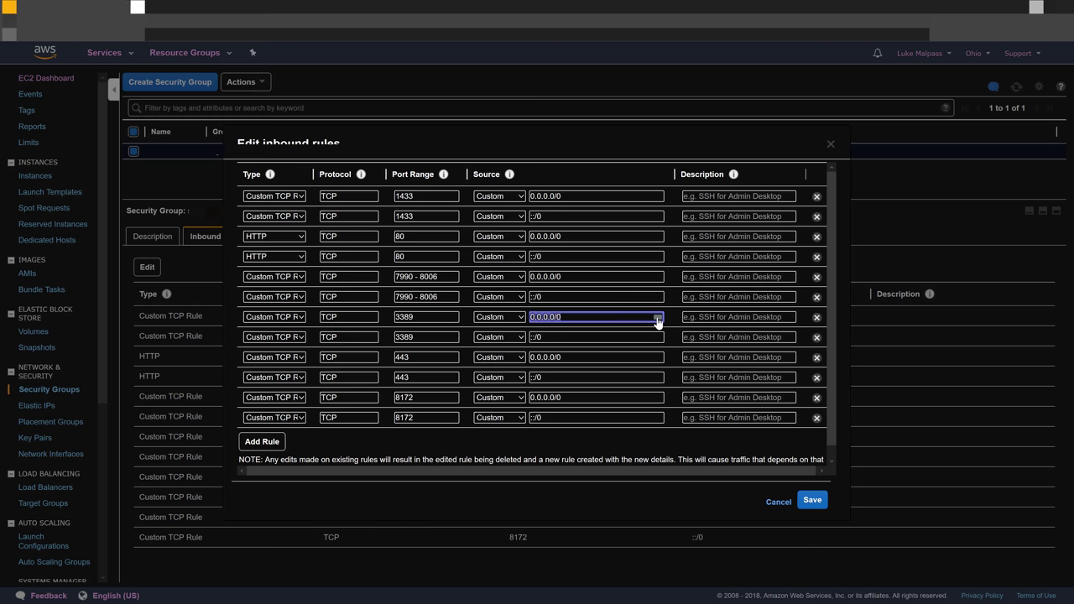
{"action": "left_click", "coordinate": [501, 418]}
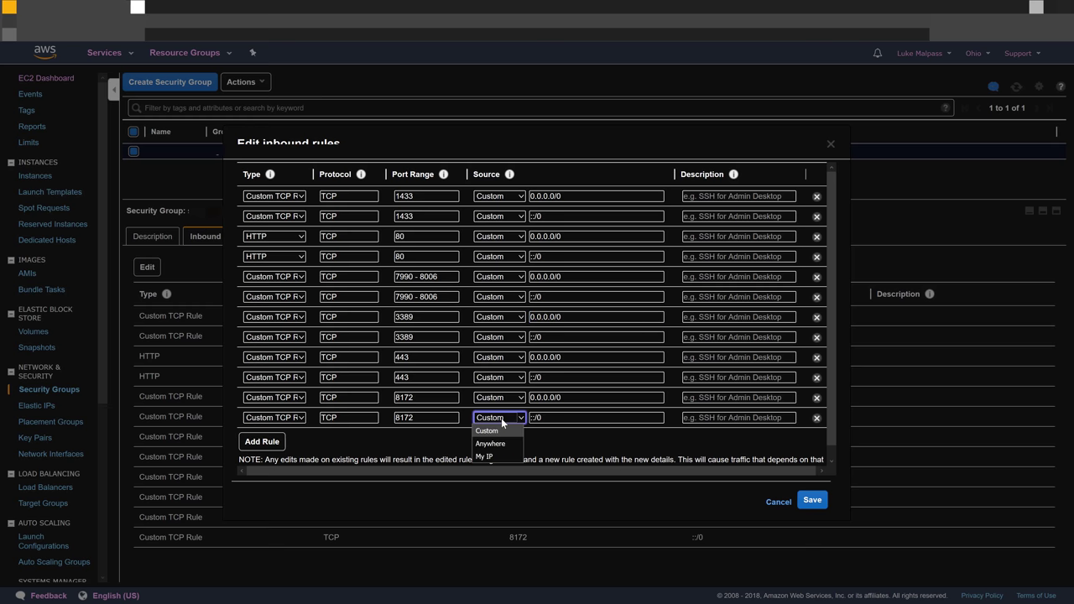
{"action": "left_click", "coordinate": [501, 418]}
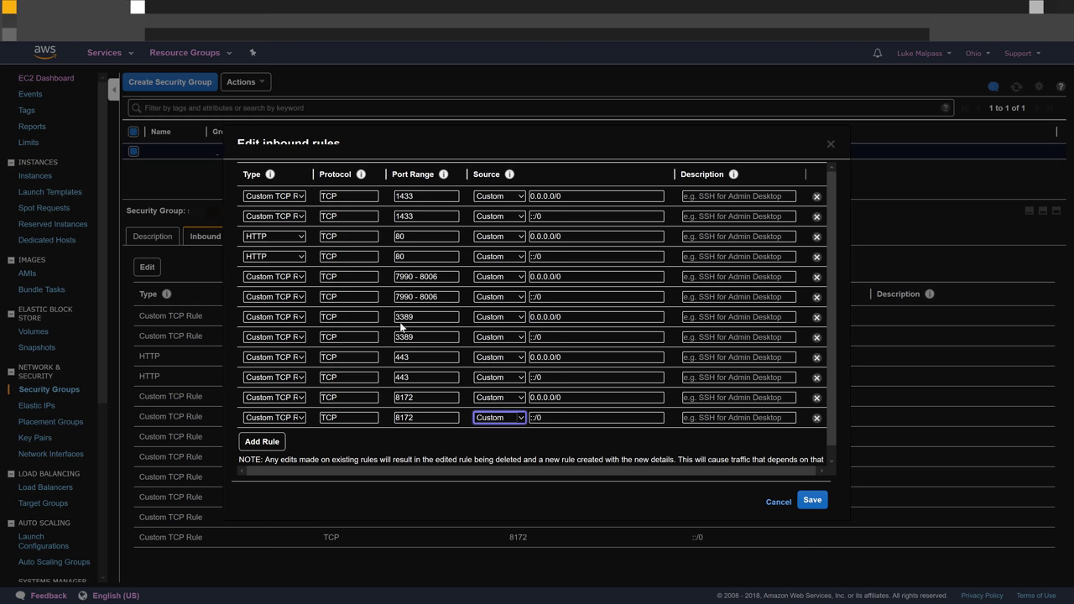
{"action": "left_click", "coordinate": [407, 328]}
{"action": "left_click", "coordinate": [494, 320]}
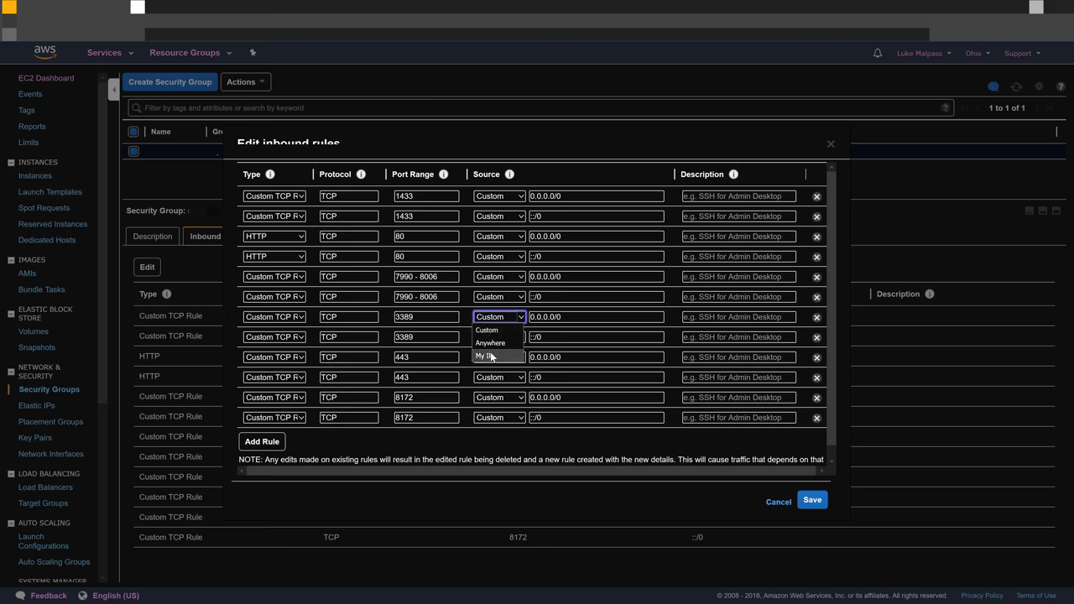
{"action": "left_click", "coordinate": [490, 351]}
{"action": "left_click", "coordinate": [495, 338]}
{"action": "left_click", "coordinate": [490, 375]}
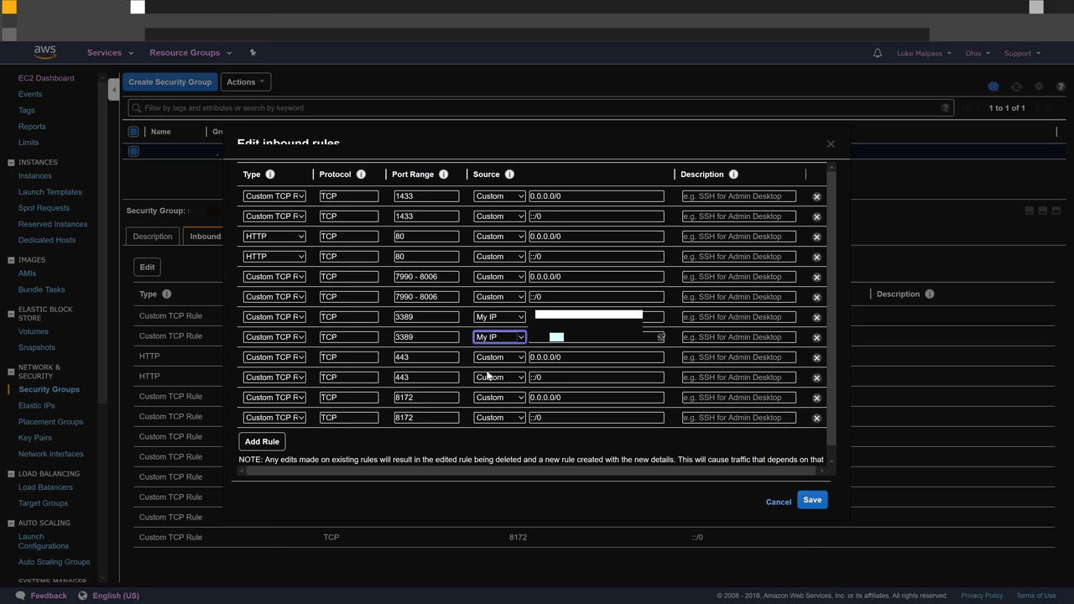
- Remove the second port 3389 rule, save the inbound rules and review the remaining port 3389 and 443 entries
{"action": "left_click", "coordinate": [816, 337]}
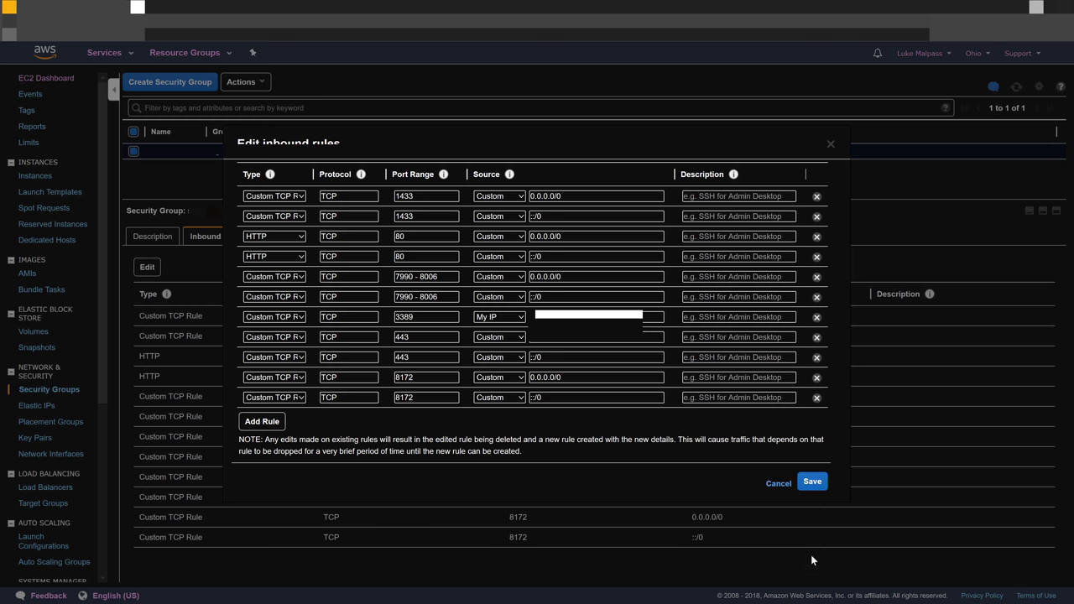
{"action": "left_click", "coordinate": [813, 487]}
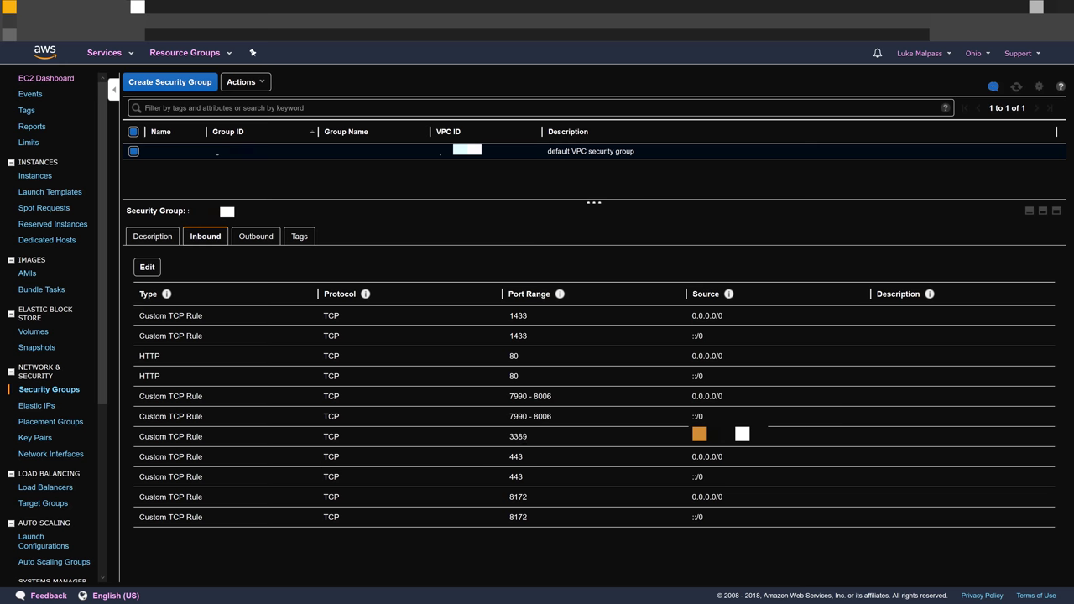
{"action": "double_click", "coordinate": [517, 436]}
{"action": "double_click", "coordinate": [516, 476]}
{"action": "left_click", "coordinate": [469, 397]}
- Go to the instances list, view the connection details for AngelSixVM and close them
{"action": "left_click", "coordinate": [48, 178]}
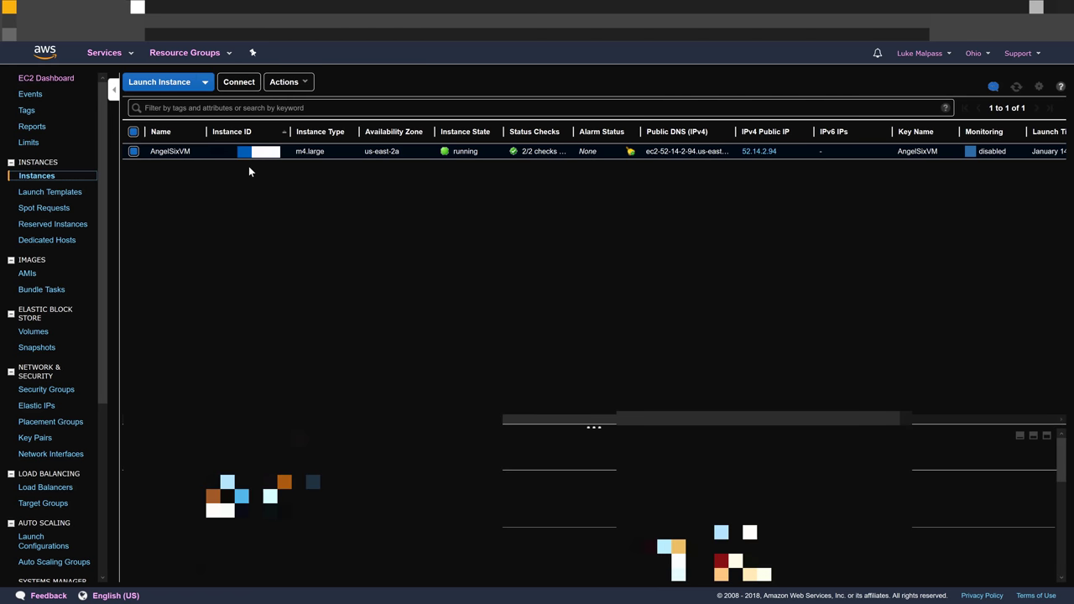
{"action": "mouse_move", "coordinate": [151, 159]}
{"action": "left_click", "coordinate": [232, 82]}
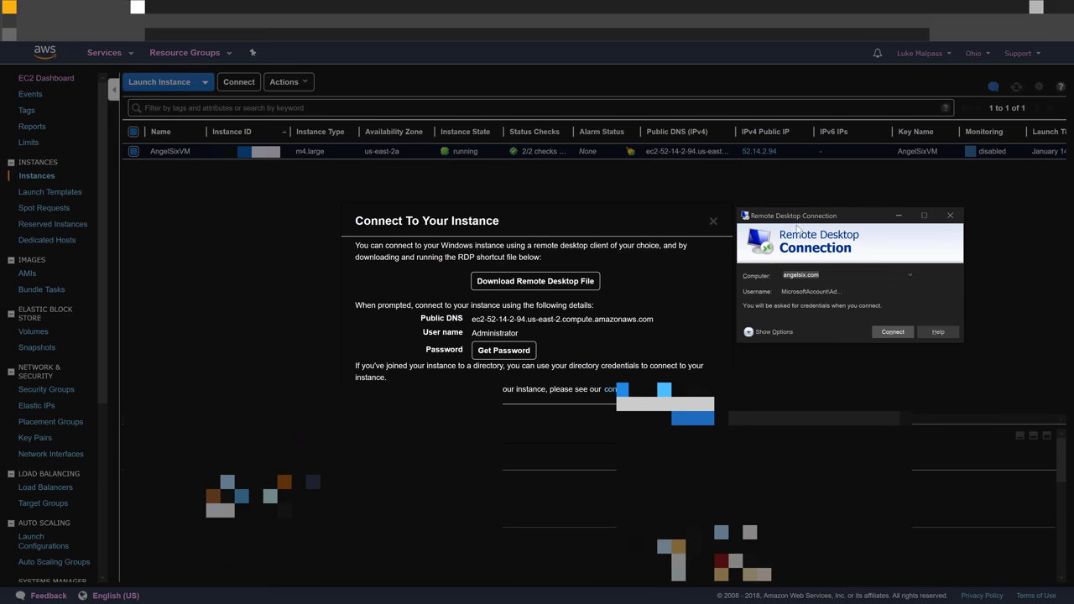
{"action": "left_click", "coordinate": [574, 328]}
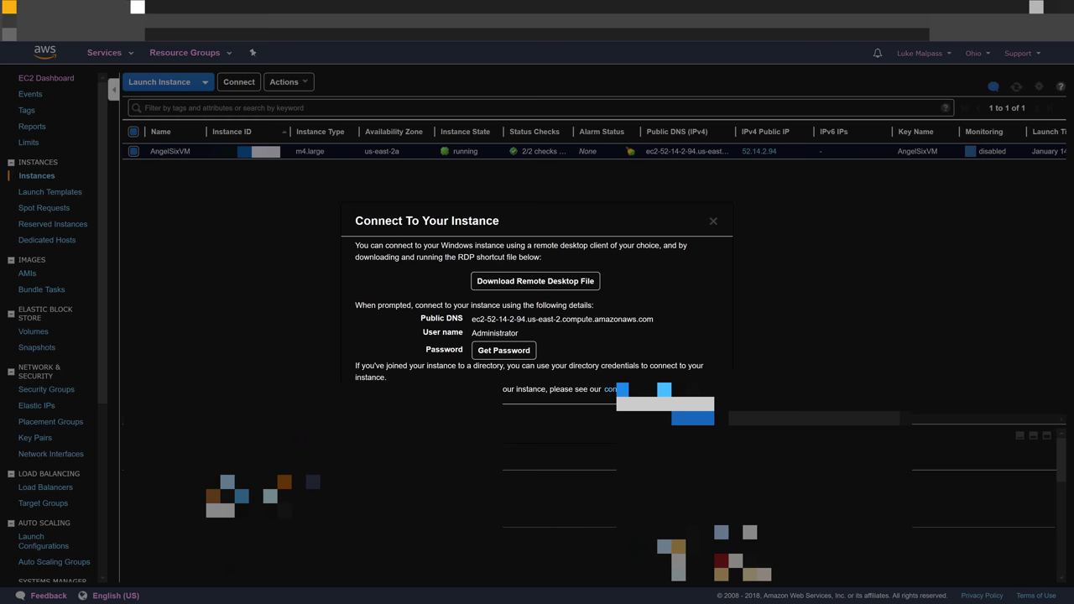
{"action": "key", "text": "Escape"}
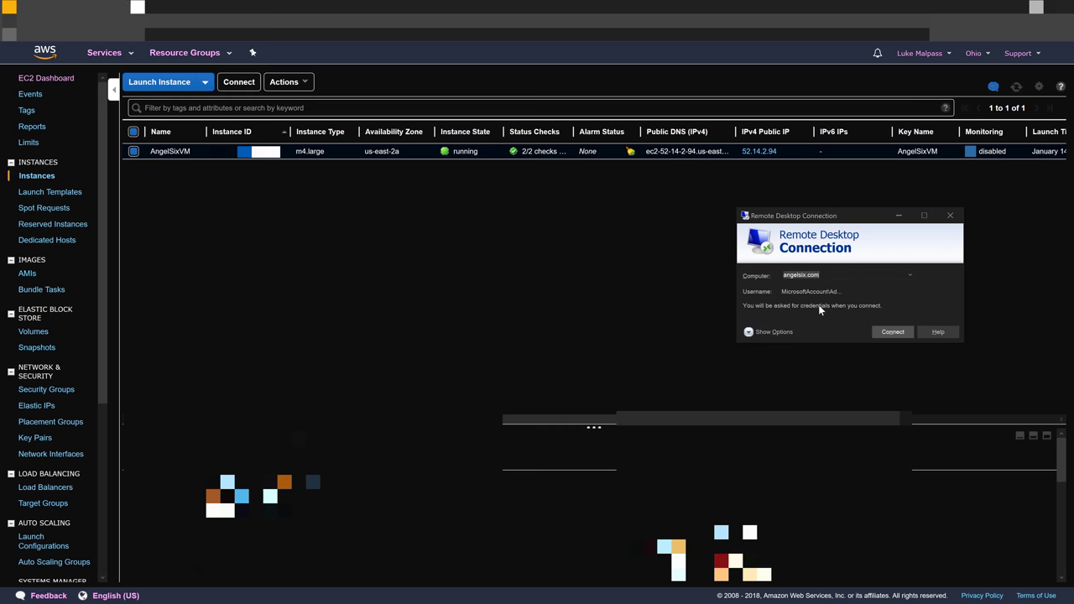
- Switch to Remote Desktop Connection, start connecting to angelsix.com with a different account named Administrator, and cancel at the password request
{"action": "left_click", "coordinate": [891, 332]}
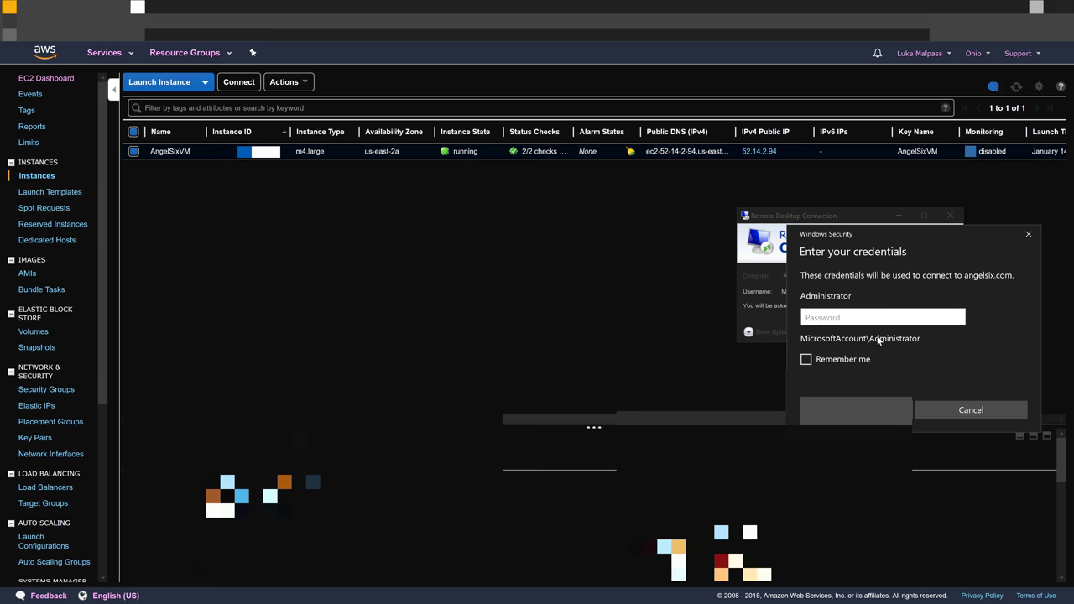
{"action": "left_click", "coordinate": [826, 384]}
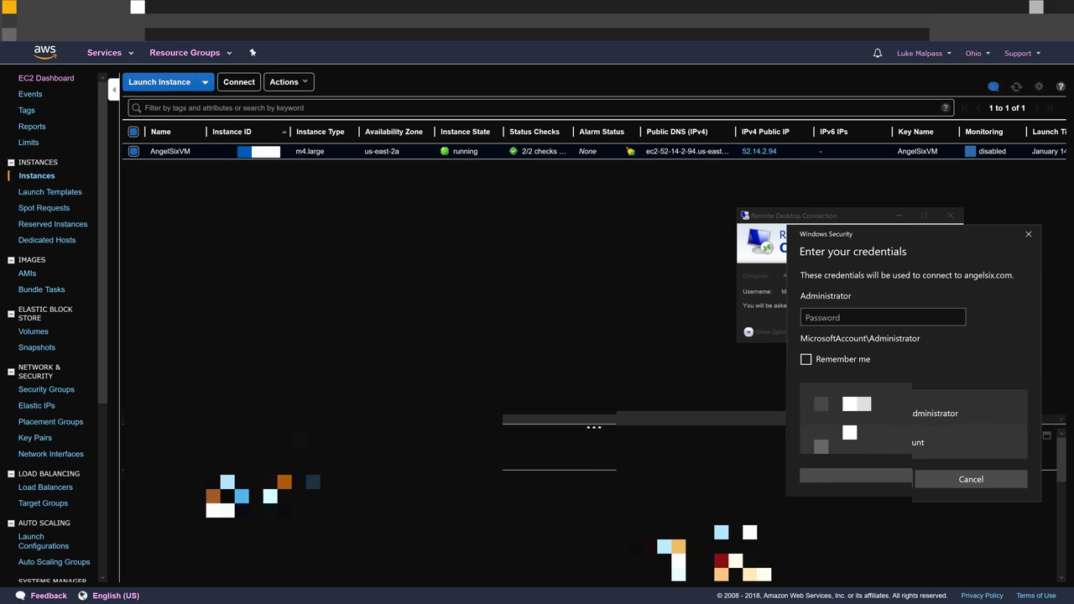
{"action": "left_click", "coordinate": [850, 436]}
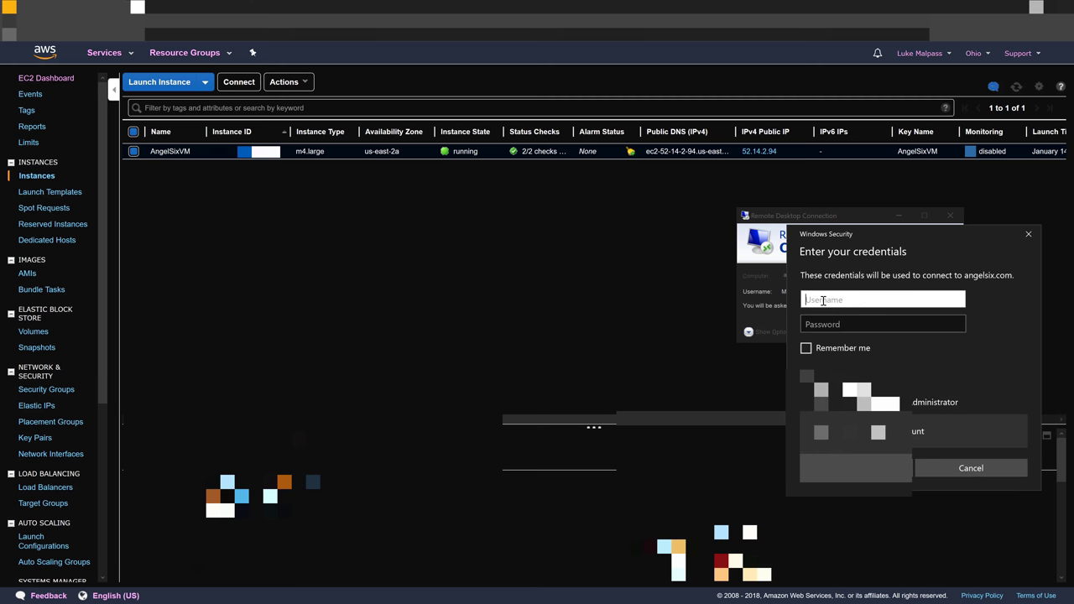
{"action": "type", "text": "Administrator"}
{"action": "double_click", "coordinate": [873, 300]}
{"action": "type", "text": "Administrator"}
{"action": "key", "text": "Tab"}
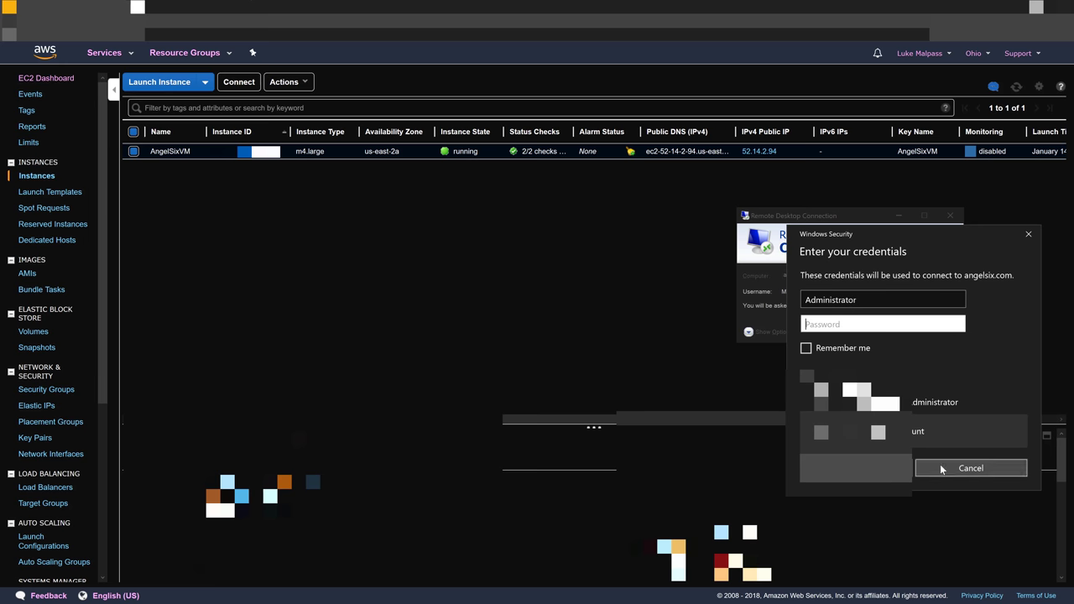
{"action": "left_click", "coordinate": [971, 468]}
{"action": "left_click_drag", "start_coordinate": [824, 215], "coordinate": [500, 248]}
{"action": "left_click", "coordinate": [440, 222]}
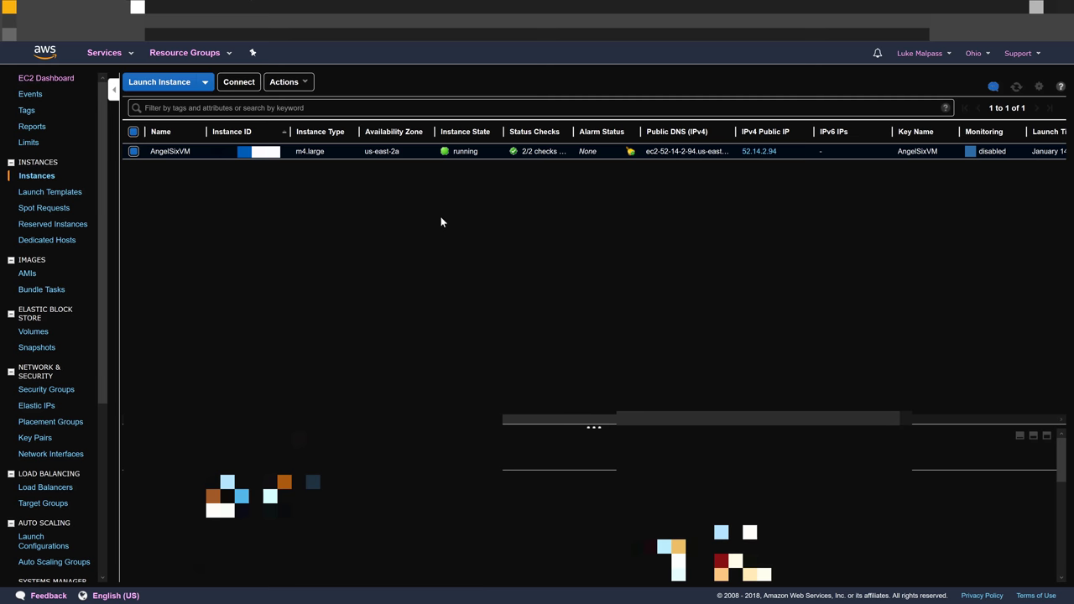
- Examine the IPv4 public IP of the AngelSixVM instance
{"action": "left_click", "coordinate": [916, 54]}
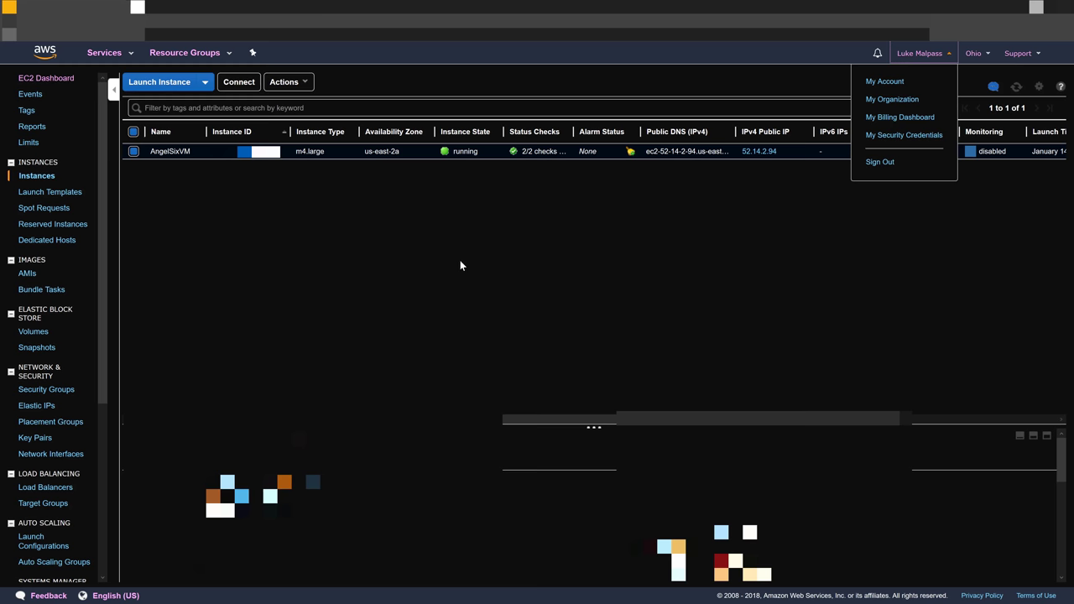
{"action": "left_click", "coordinate": [625, 186]}
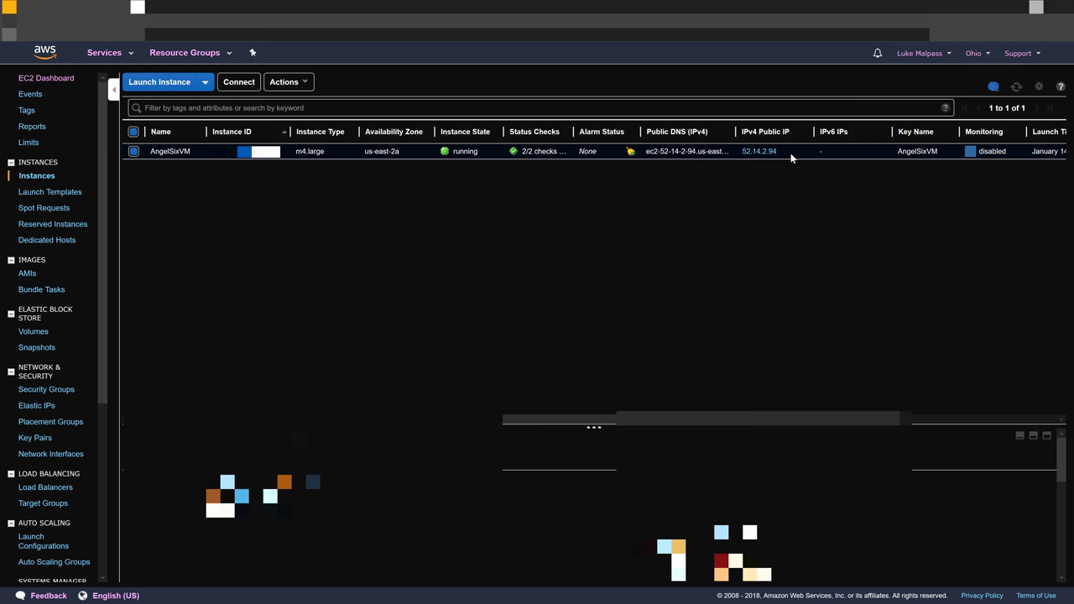
{"action": "left_click_drag", "start_coordinate": [790, 152], "coordinate": [734, 153]}
{"action": "left_click", "coordinate": [721, 226]}
{"action": "left_click_drag", "start_coordinate": [790, 152], "coordinate": [737, 154]}
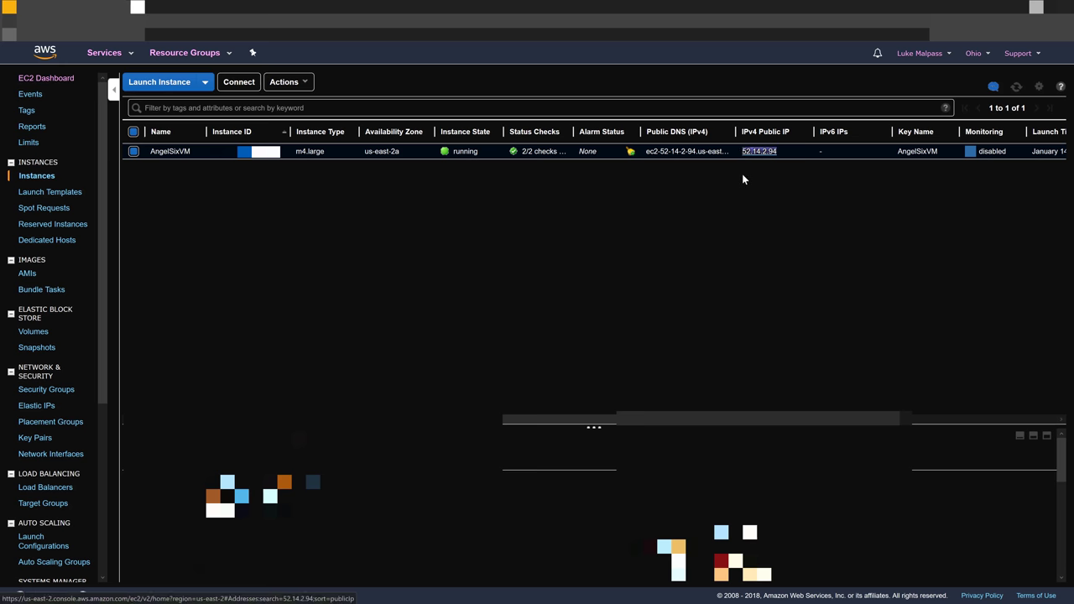
{"action": "left_click", "coordinate": [705, 189]}
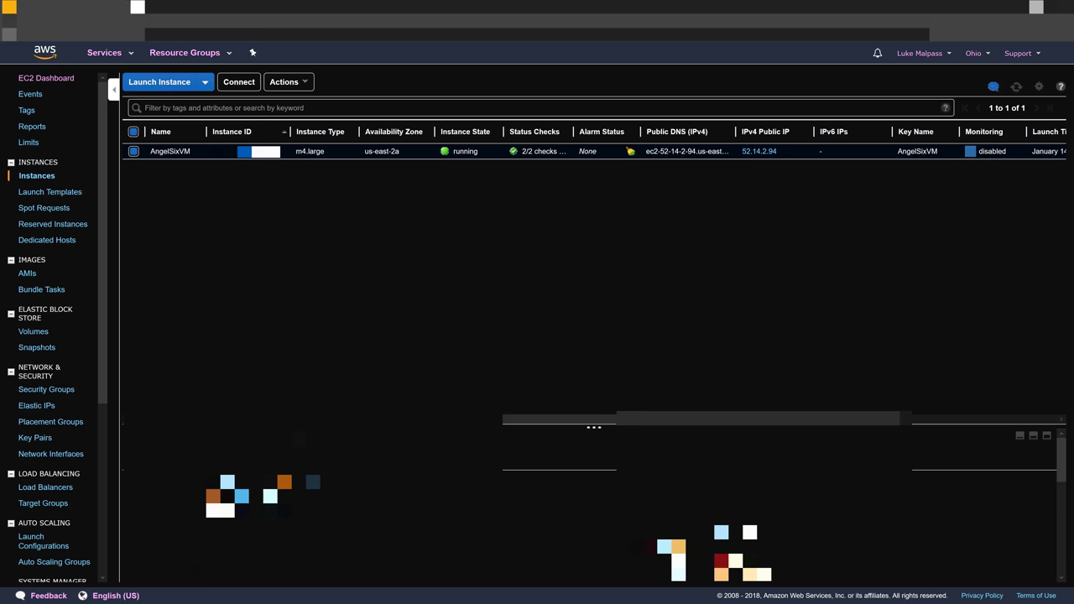
- Sign out of the AWS account and reposition the Remote Desktop Connection window
{"action": "mouse_move", "coordinate": [327, 549]}
{"action": "left_click", "coordinate": [936, 57]}
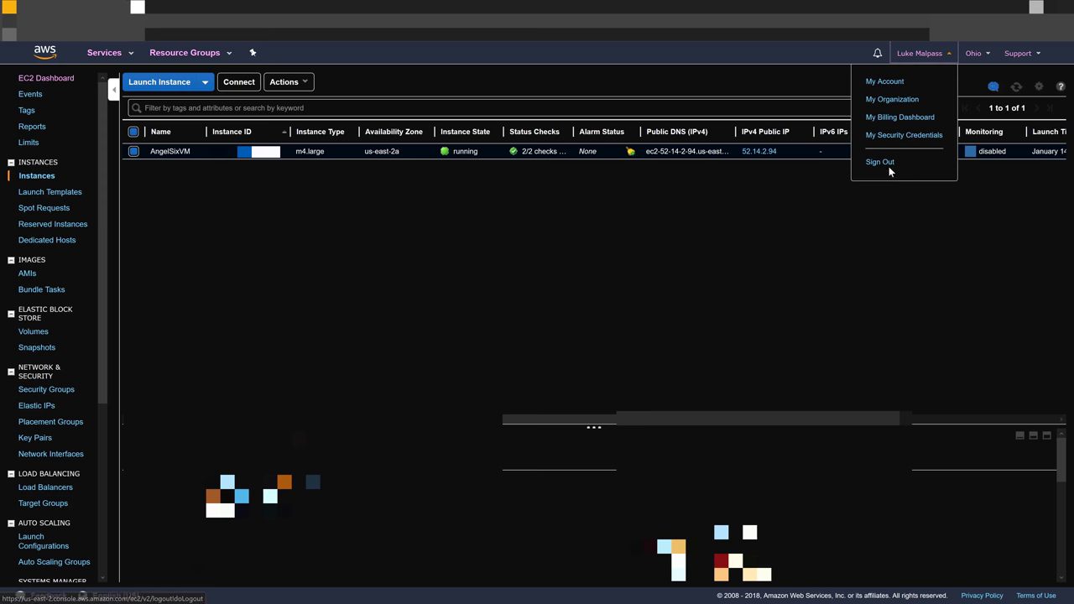
{"action": "left_click", "coordinate": [887, 163]}
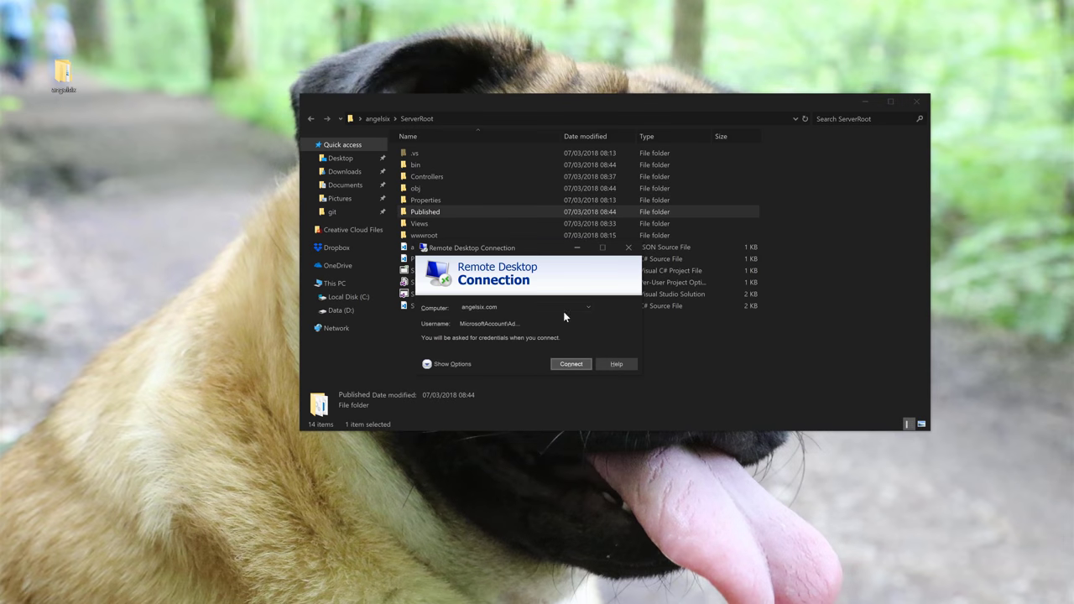
{"action": "left_click_drag", "start_coordinate": [464, 249], "coordinate": [416, 180]}
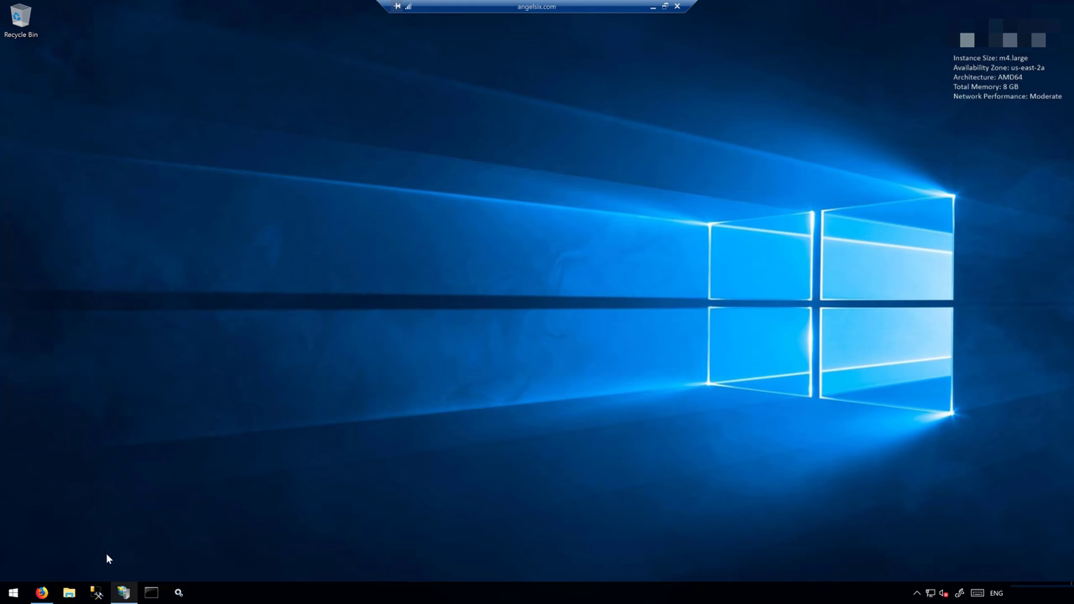
- Open Internet Information Services (IIS) Manager on the angelsix.com remote desktop
{"action": "left_click", "coordinate": [124, 596]}
{"action": "key", "text": "super"}
{"action": "type", "text": "isi"}
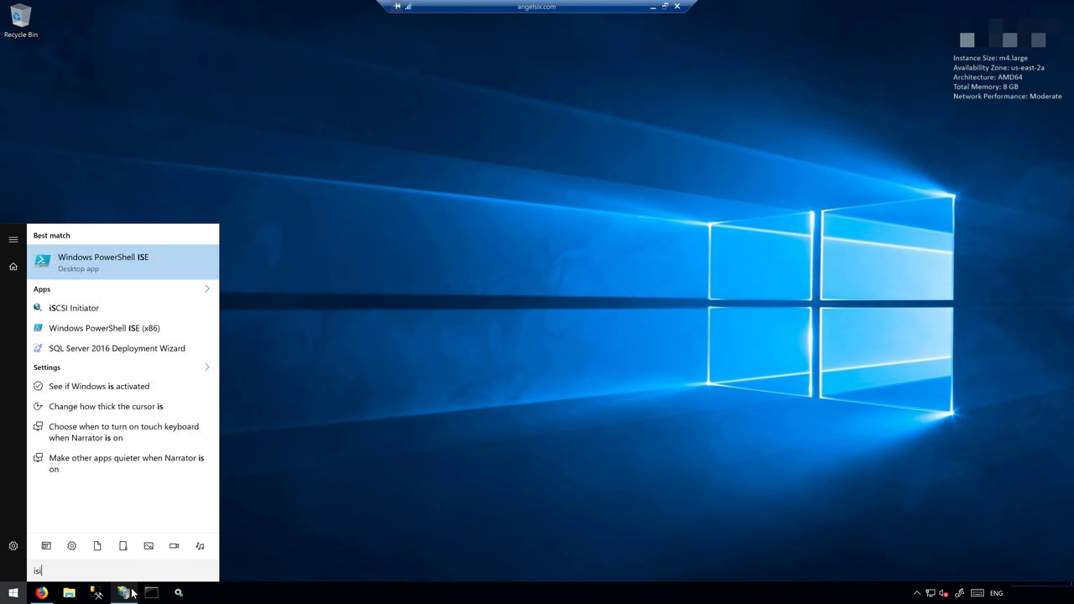
{"action": "key", "text": "Escape"}
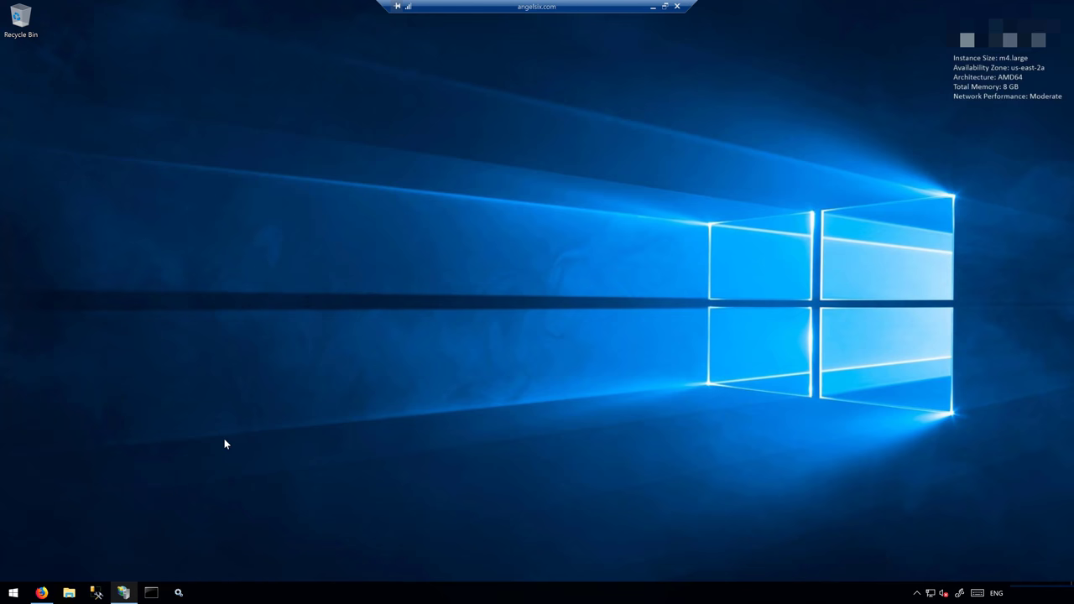
{"action": "left_click", "coordinate": [122, 593]}
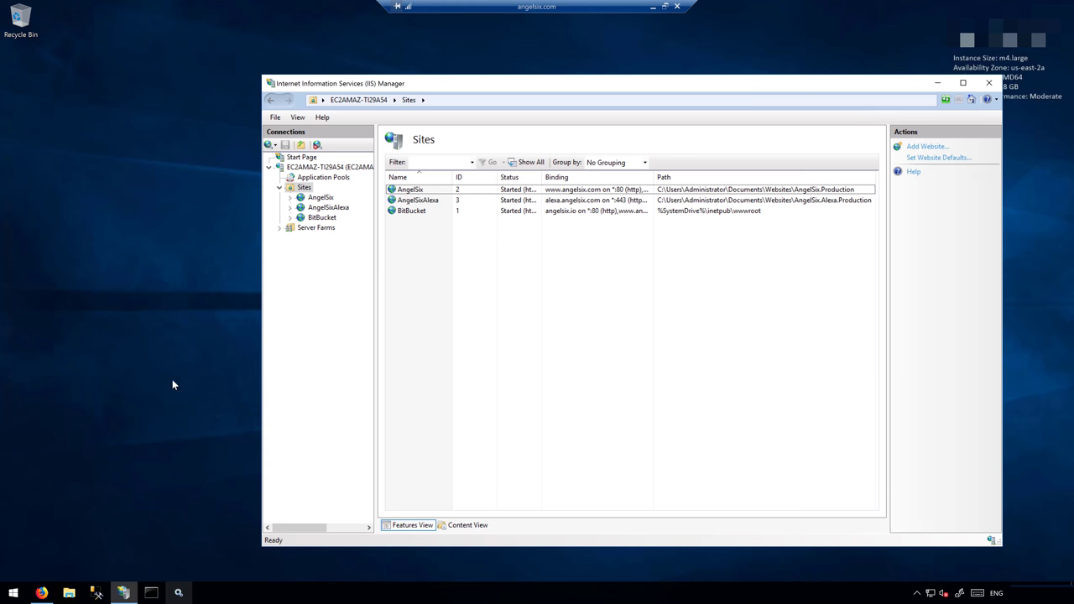
{"action": "left_click", "coordinate": [41, 592]}
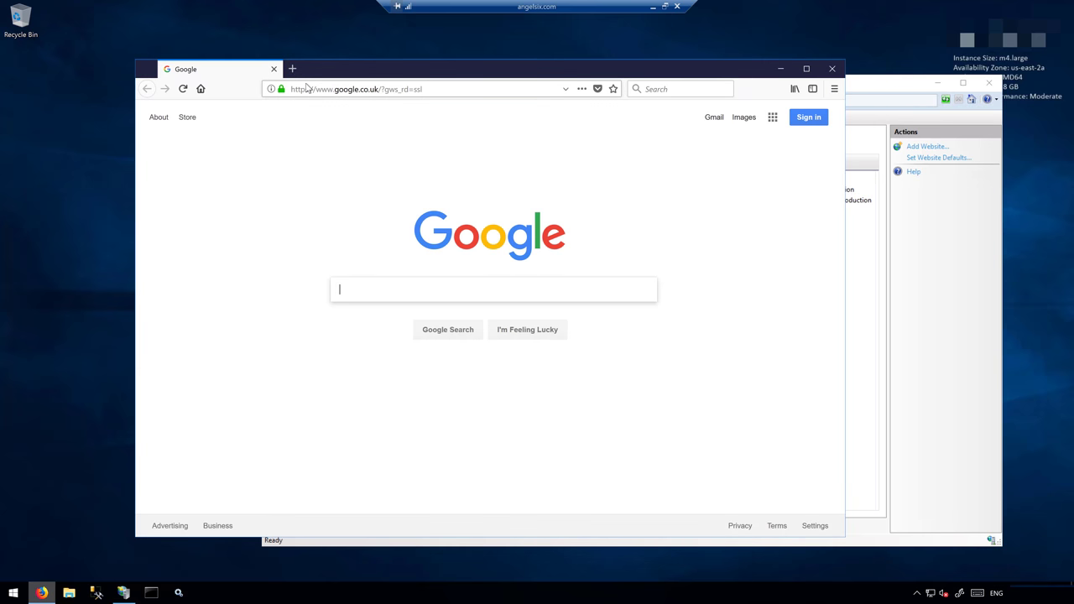
{"action": "left_click", "coordinate": [306, 87]}
{"action": "type", "text": "https://www.microsoft.com/net/download/all"}
{"action": "key", "text": "Return"}
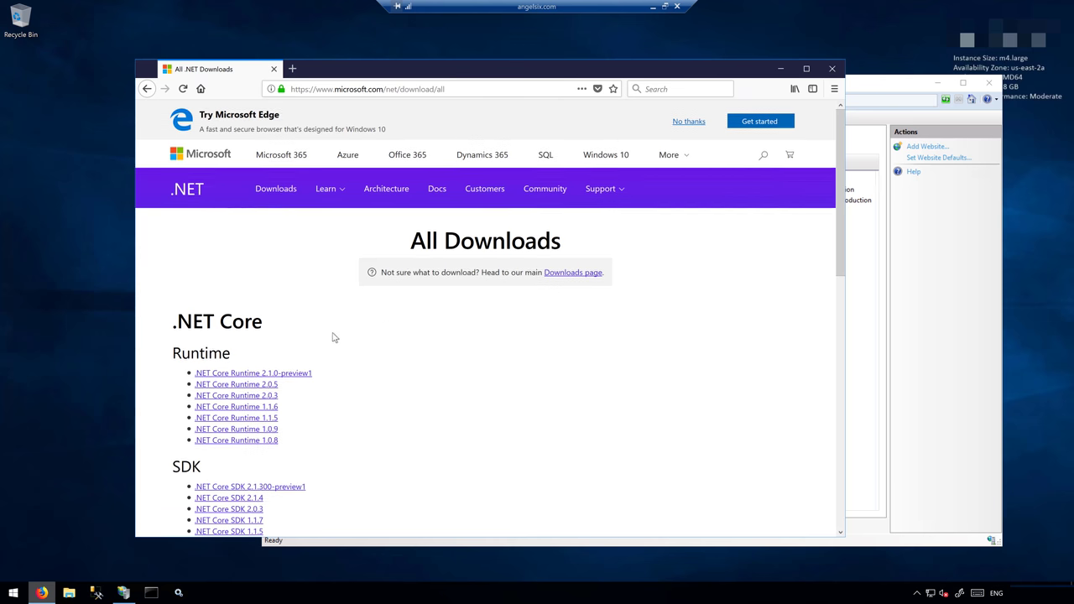
{"action": "scroll", "coordinate": [333, 338], "scroll_direction": "down", "scroll_amount": 3}
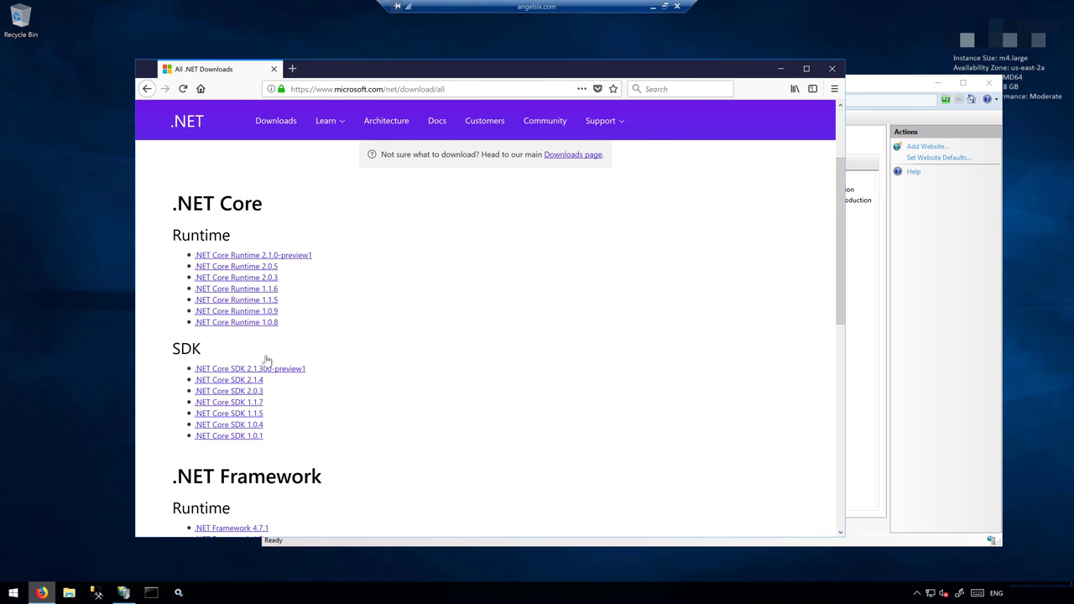
{"action": "left_click", "coordinate": [260, 266]}
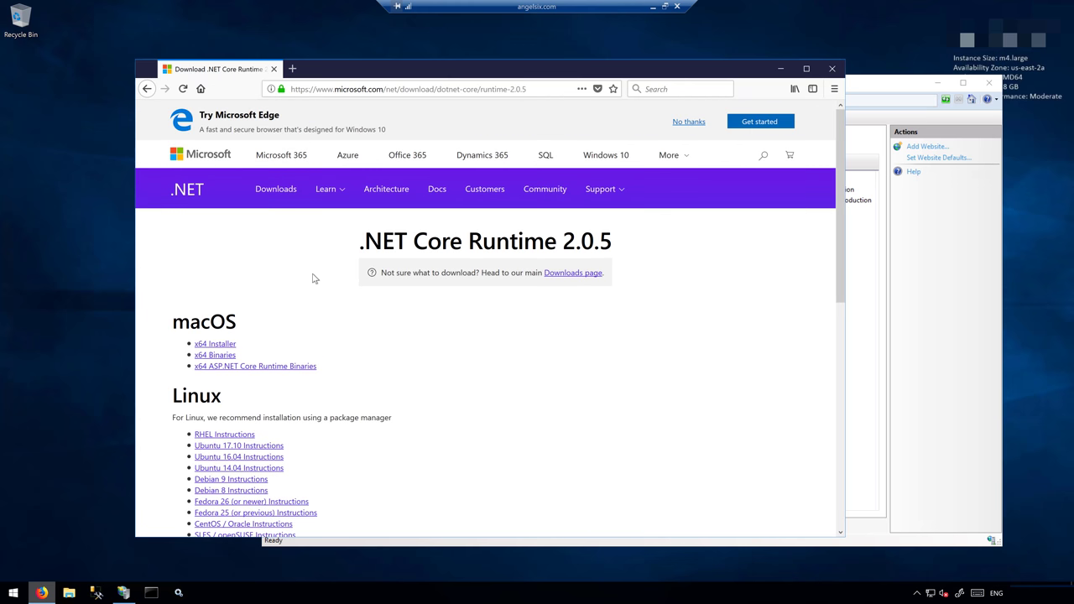
- Start the Windows x64 ASP.NET Core Runtime Installer and Server Hosting Installer downloads, cancelling each without saving the file
{"action": "scroll", "coordinate": [313, 277], "scroll_direction": "down", "scroll_amount": 15}
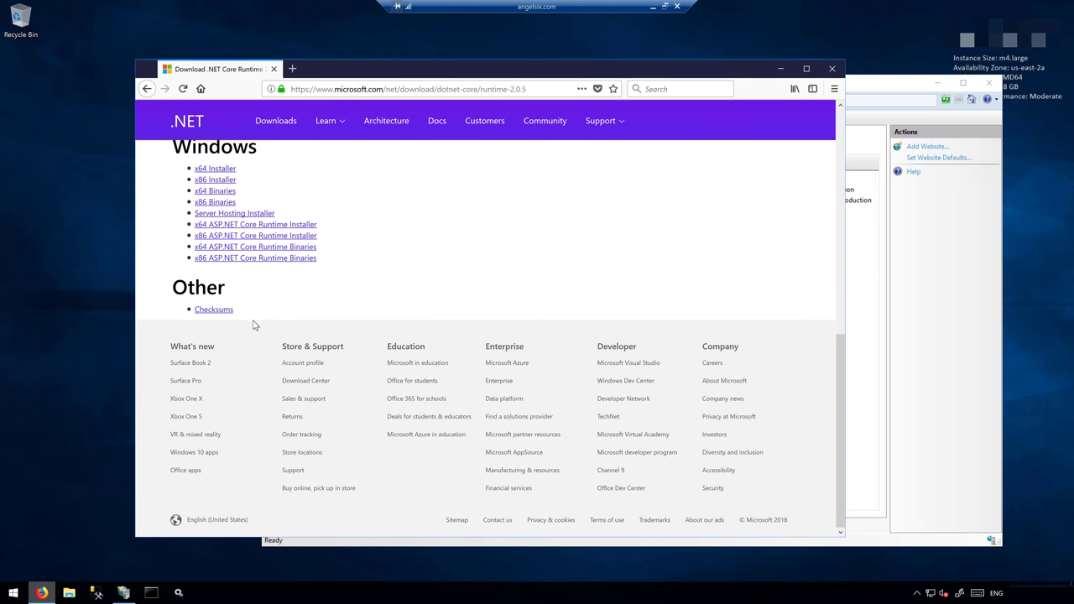
{"action": "scroll", "coordinate": [268, 361], "scroll_direction": "up", "scroll_amount": 3}
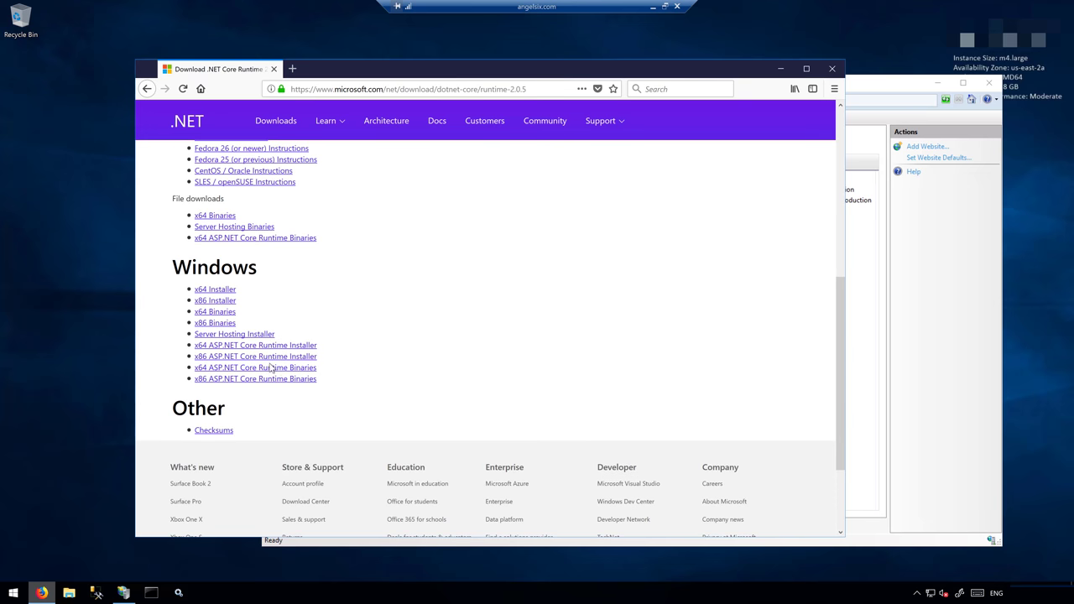
{"action": "left_click_drag", "start_coordinate": [339, 346], "coordinate": [192, 348]}
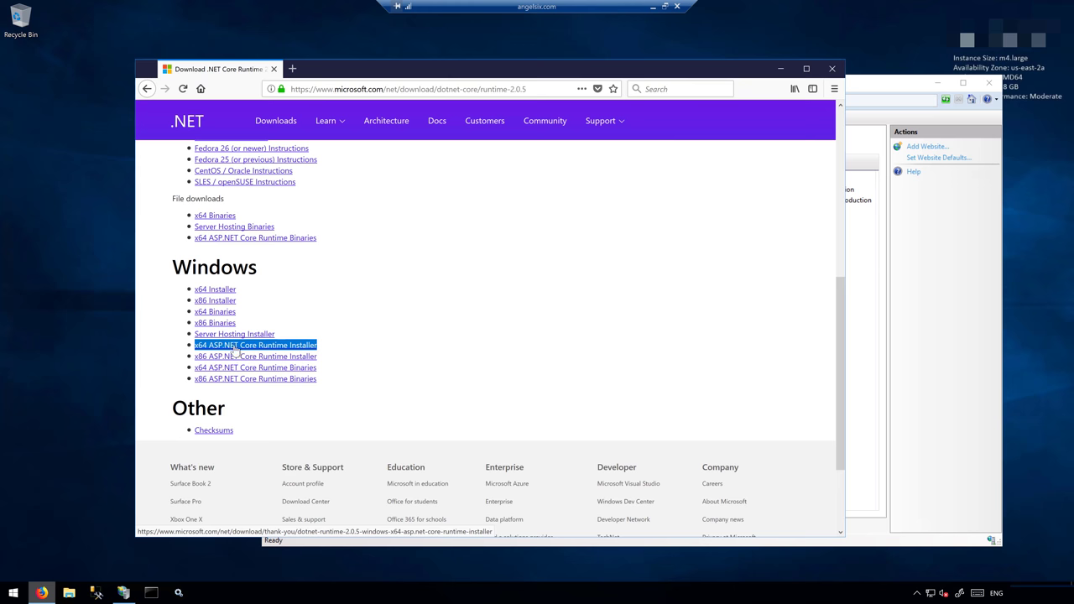
{"action": "left_click", "coordinate": [292, 347]}
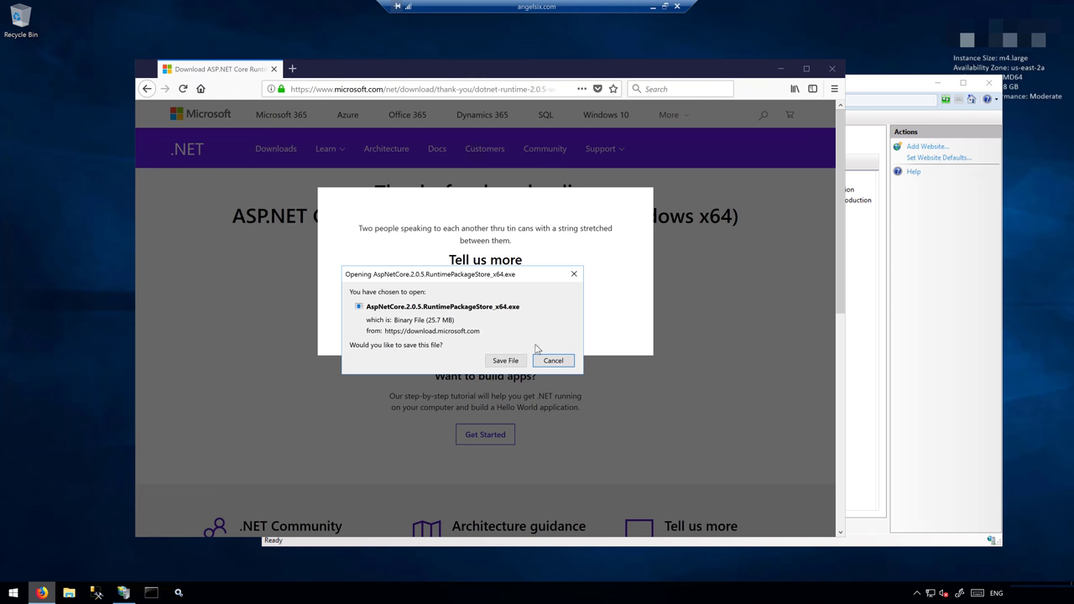
{"action": "left_click", "coordinate": [549, 360]}
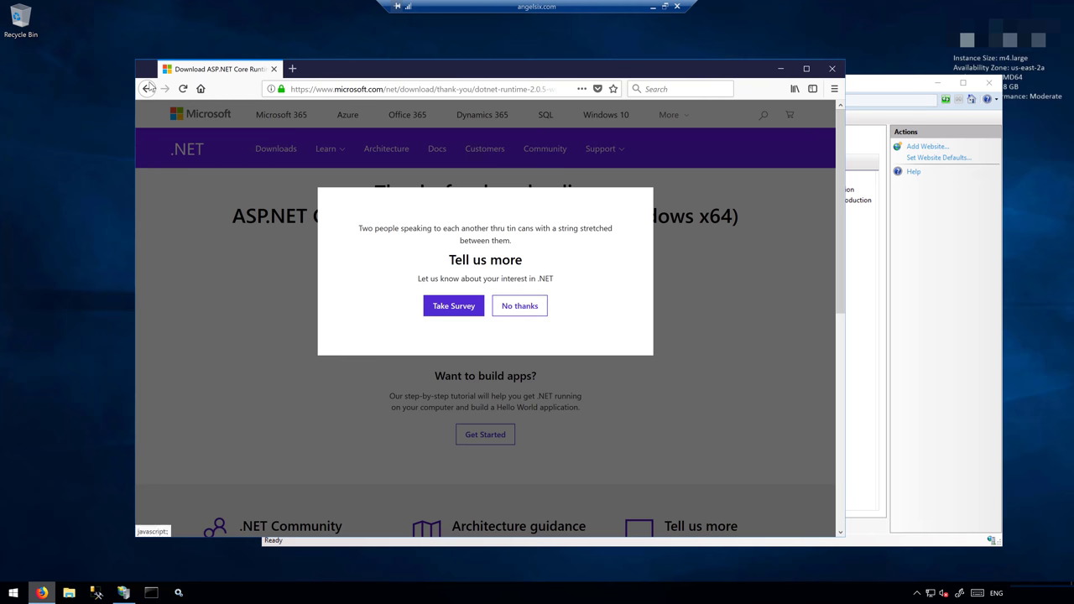
{"action": "key", "text": "alt+Left"}
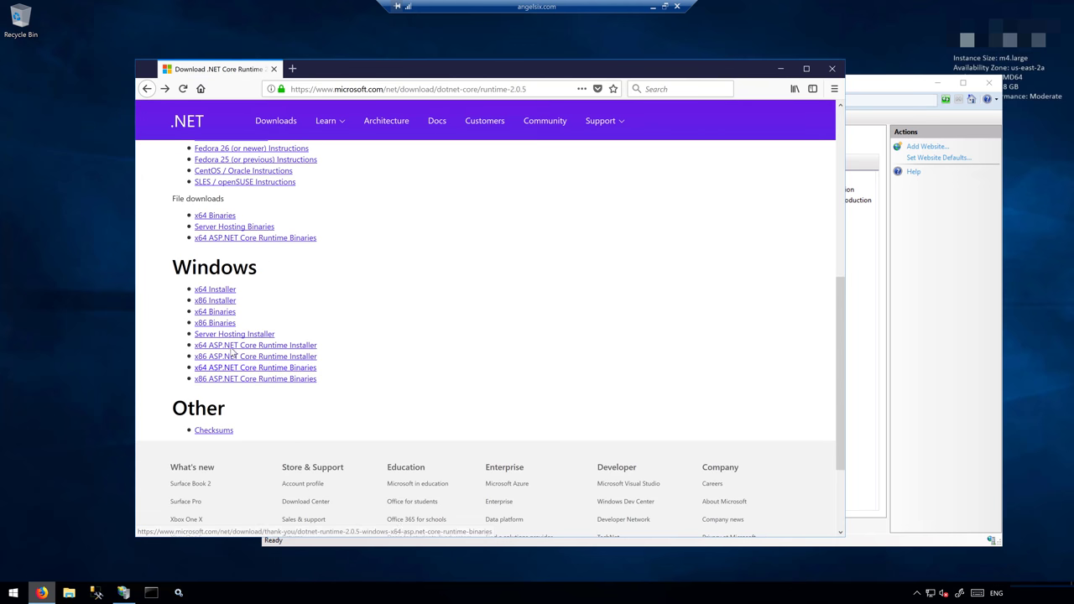
{"action": "left_click", "coordinate": [224, 336]}
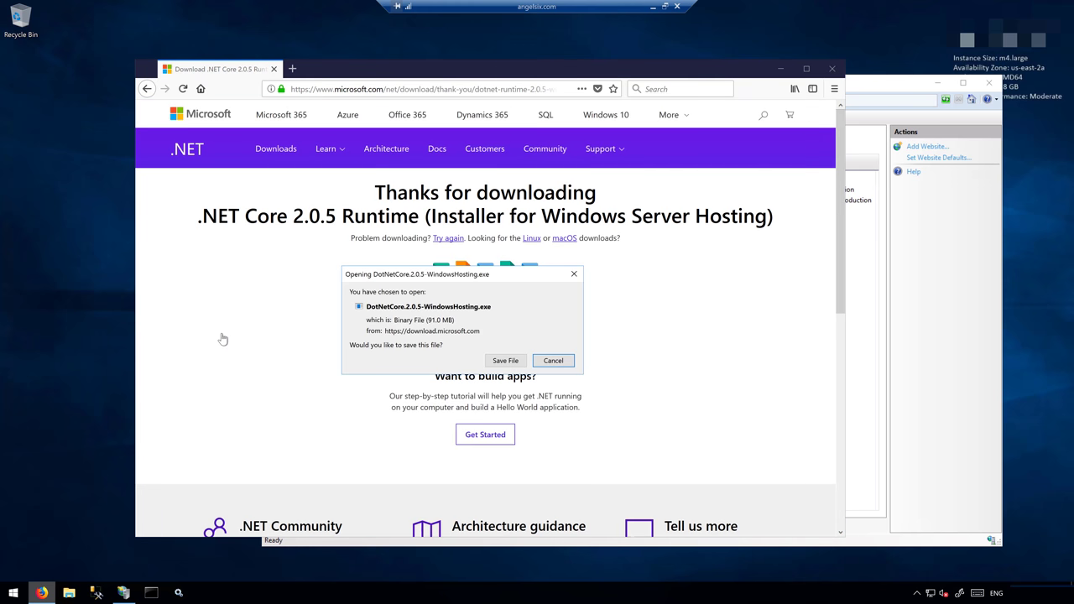
{"action": "left_click", "coordinate": [553, 359]}
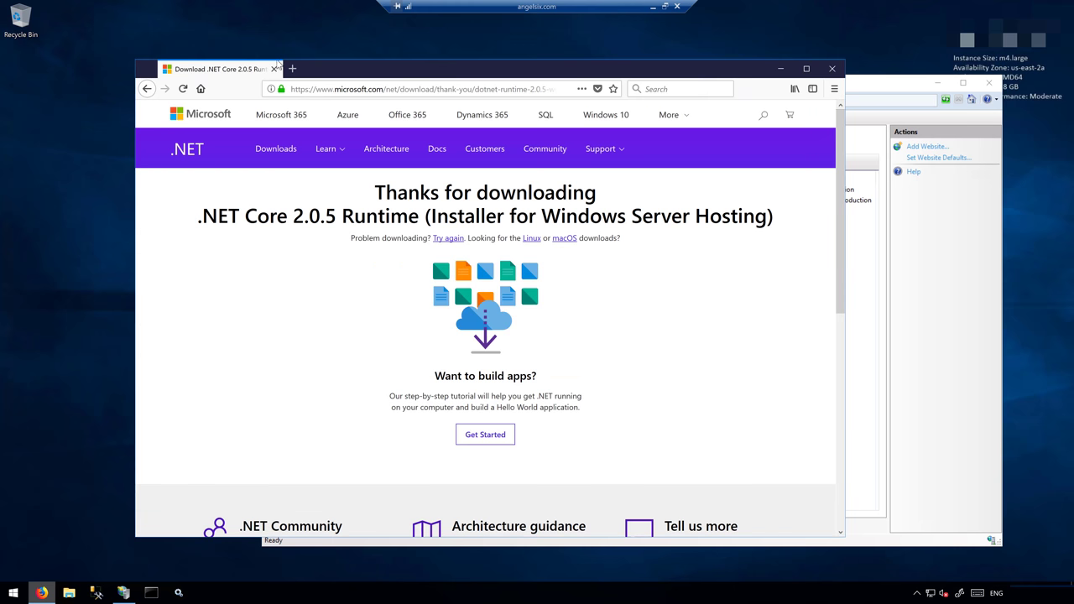
- Switch back to IIS Manager and reposition its window on the server's desktop
{"action": "key", "text": "alt+Tab"}
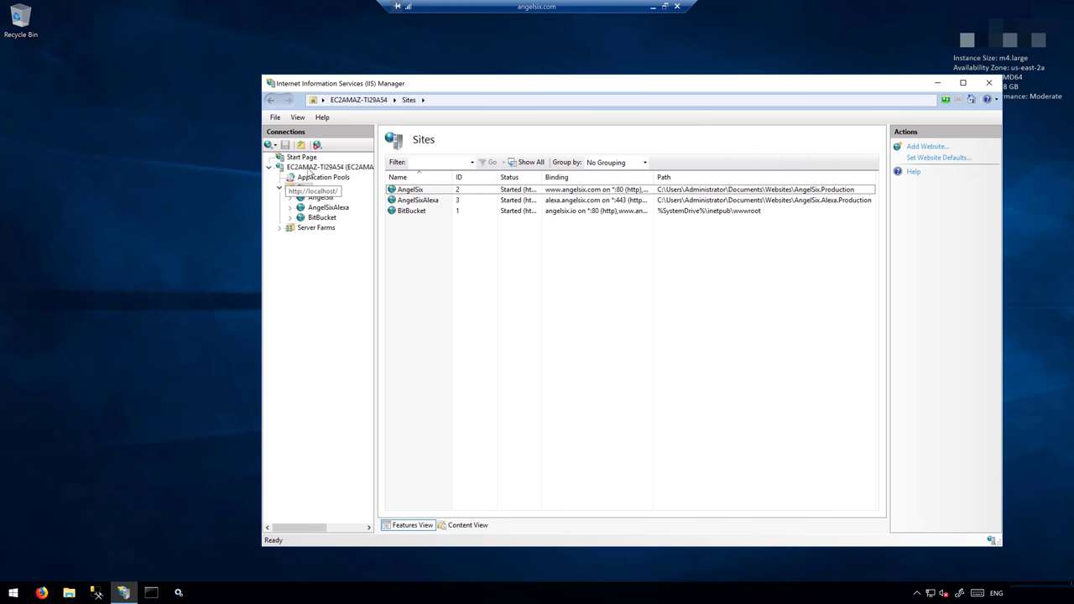
{"action": "right_click", "coordinate": [301, 167]}
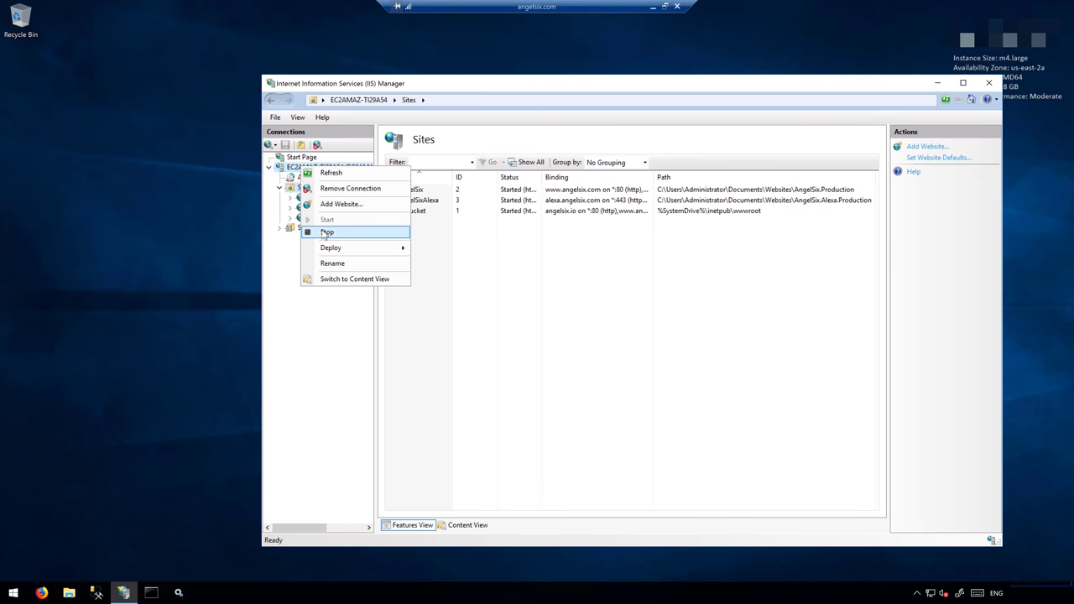
{"action": "left_click", "coordinate": [284, 274]}
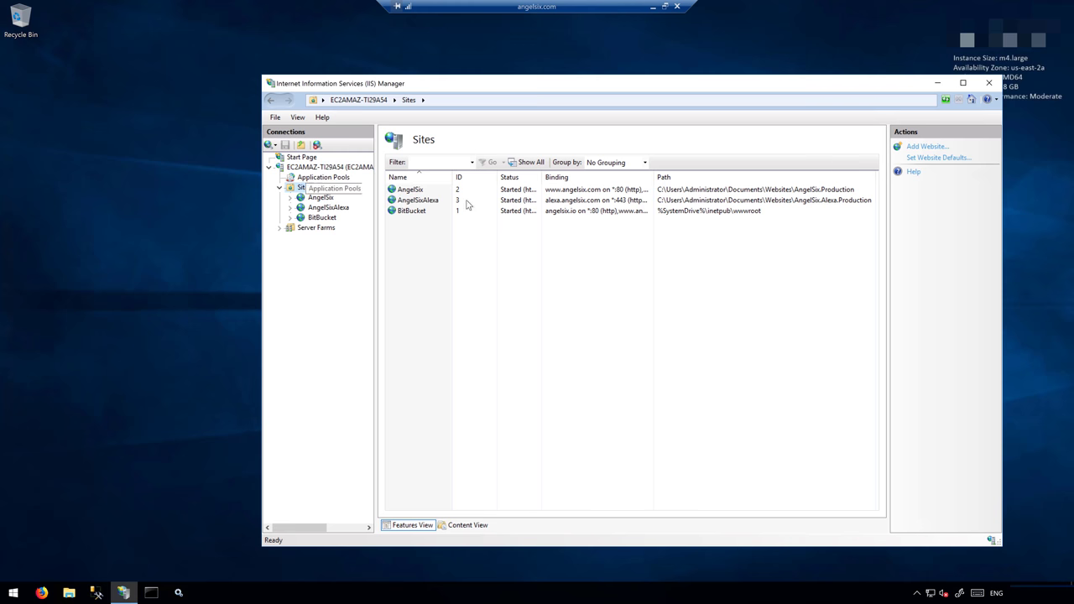
{"action": "left_click_drag", "start_coordinate": [449, 85], "coordinate": [375, 77]}
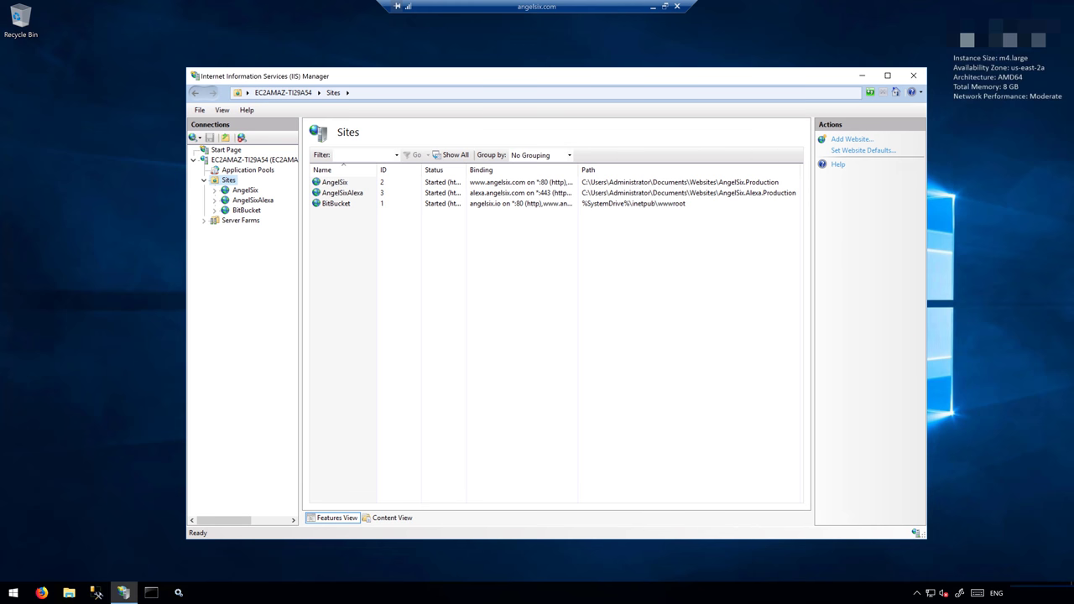
- Open Windows Firewall with Advanced Security on the server to view its profile overview, and close it again
{"action": "left_click", "coordinate": [544, 554]}
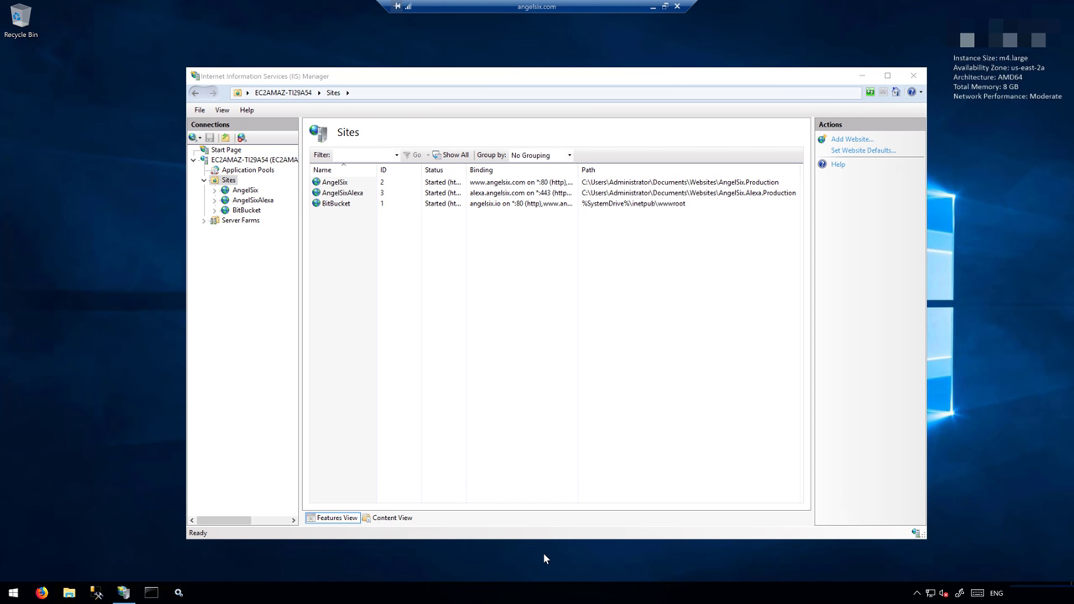
{"action": "key", "text": "super"}
{"action": "type", "text": "firewa"}
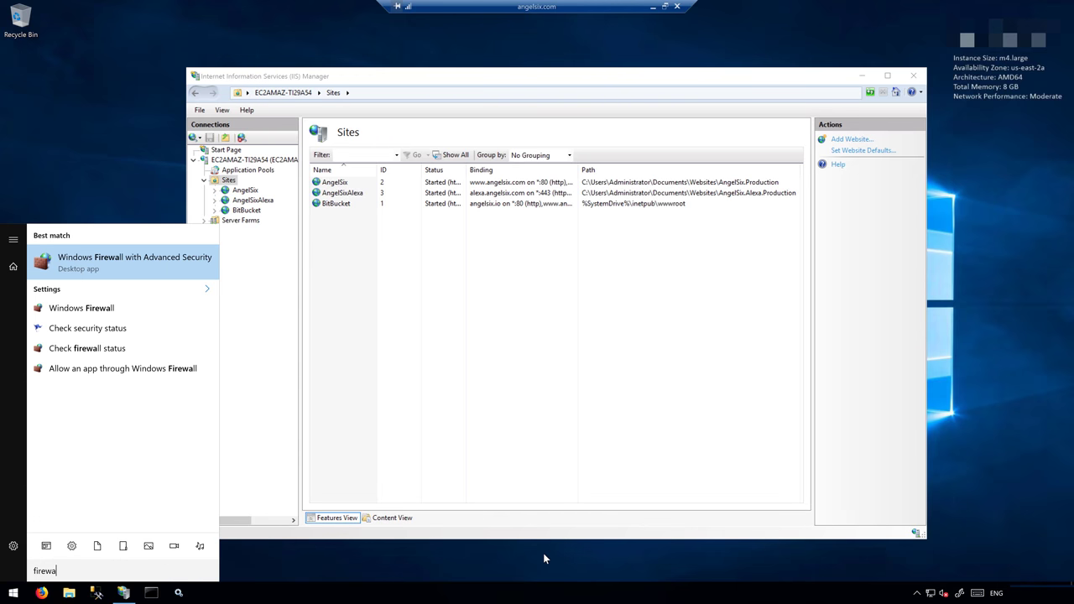
{"action": "key", "text": "Return"}
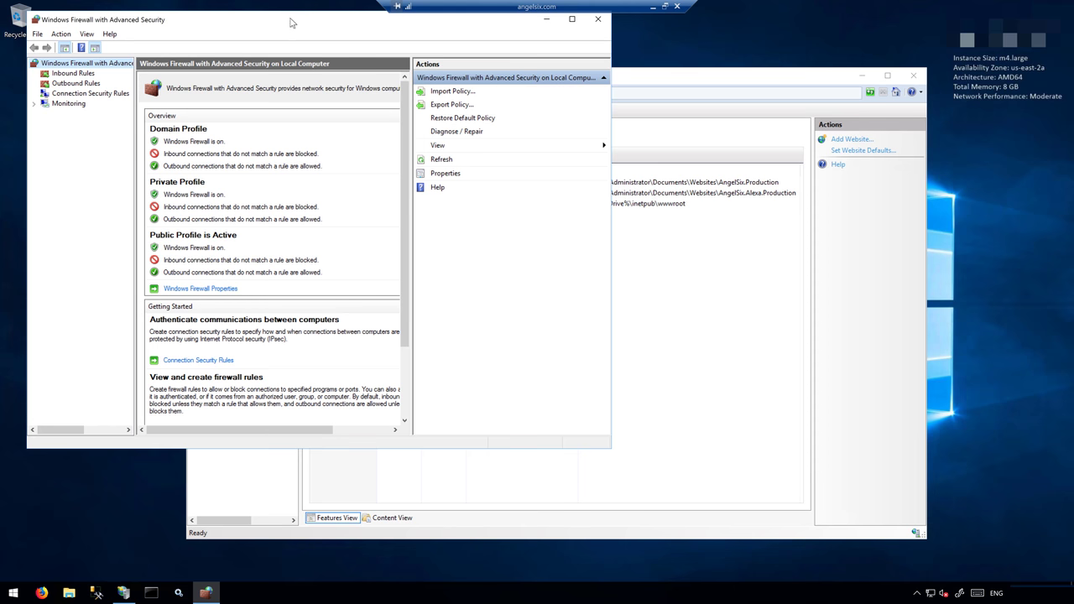
{"action": "left_click_drag", "start_coordinate": [291, 23], "coordinate": [401, 94]}
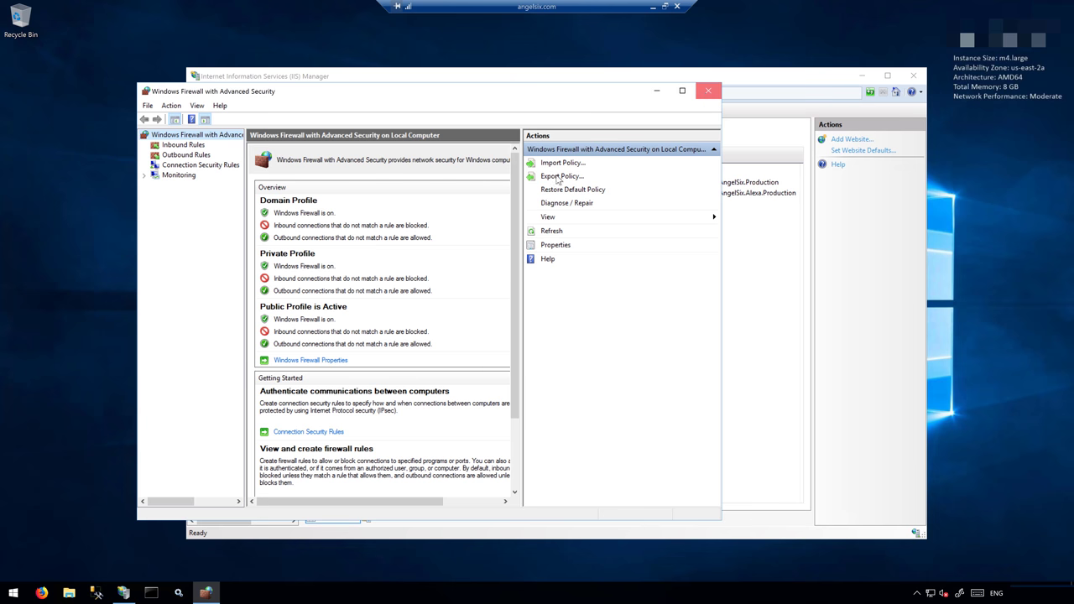
{"action": "left_click", "coordinate": [706, 93]}
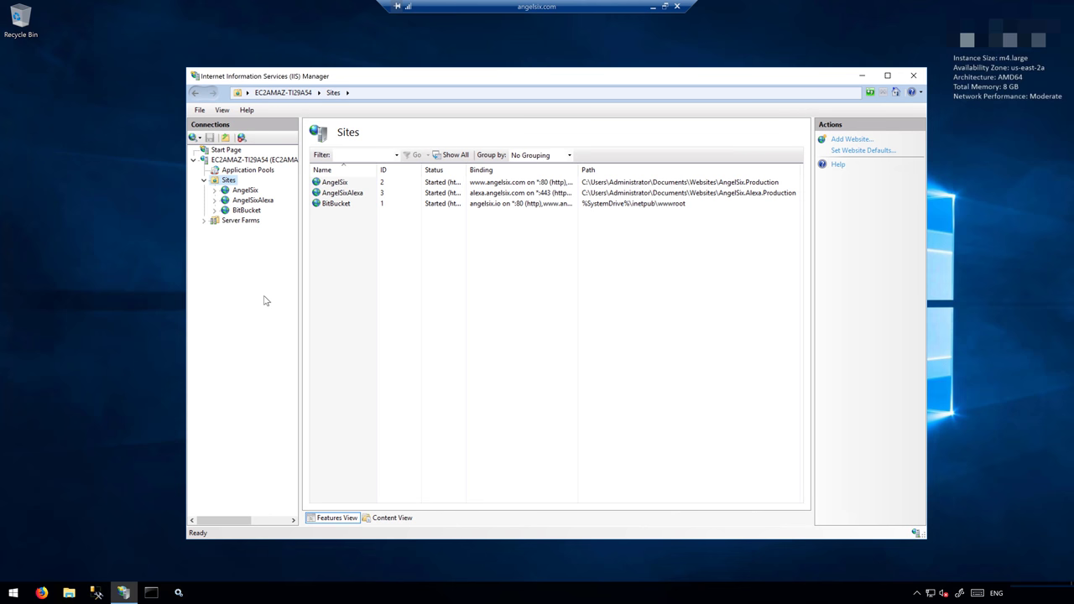
- Create a folder named Websites on the server's desktop and place it beside the Recycle Bin
{"action": "left_click", "coordinate": [93, 56]}
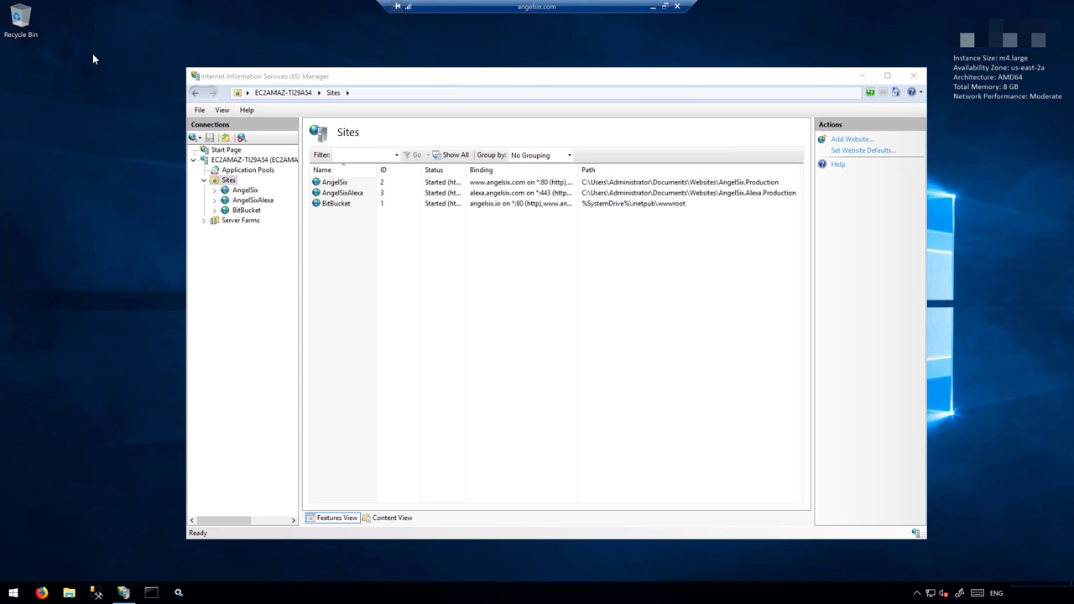
{"action": "right_click", "coordinate": [92, 54]}
{"action": "mouse_move", "coordinate": [139, 171]}
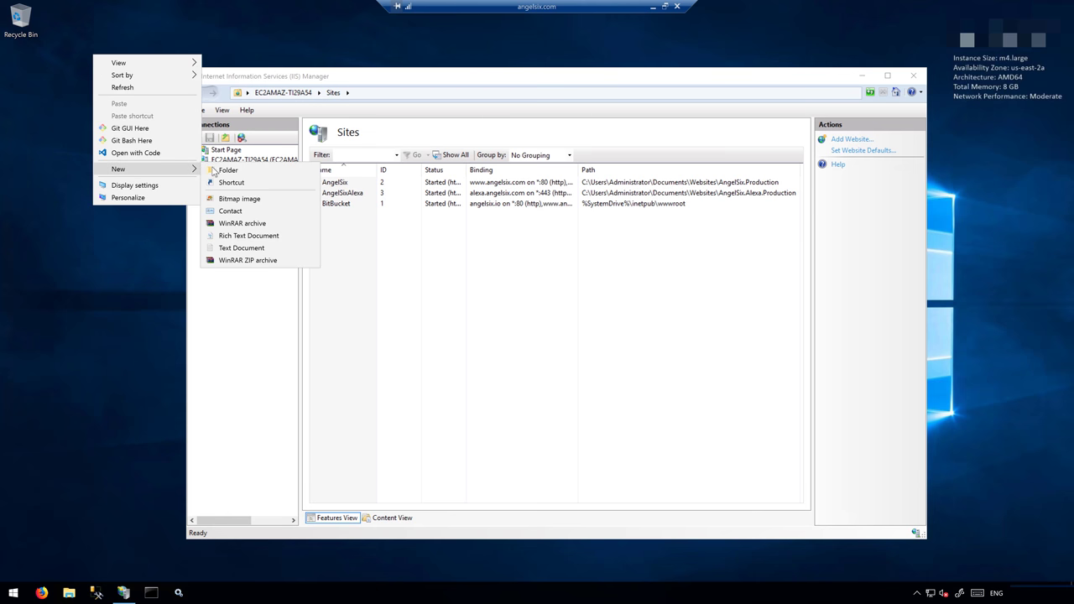
{"action": "left_click", "coordinate": [213, 171]}
{"action": "type", "text": "Web"}
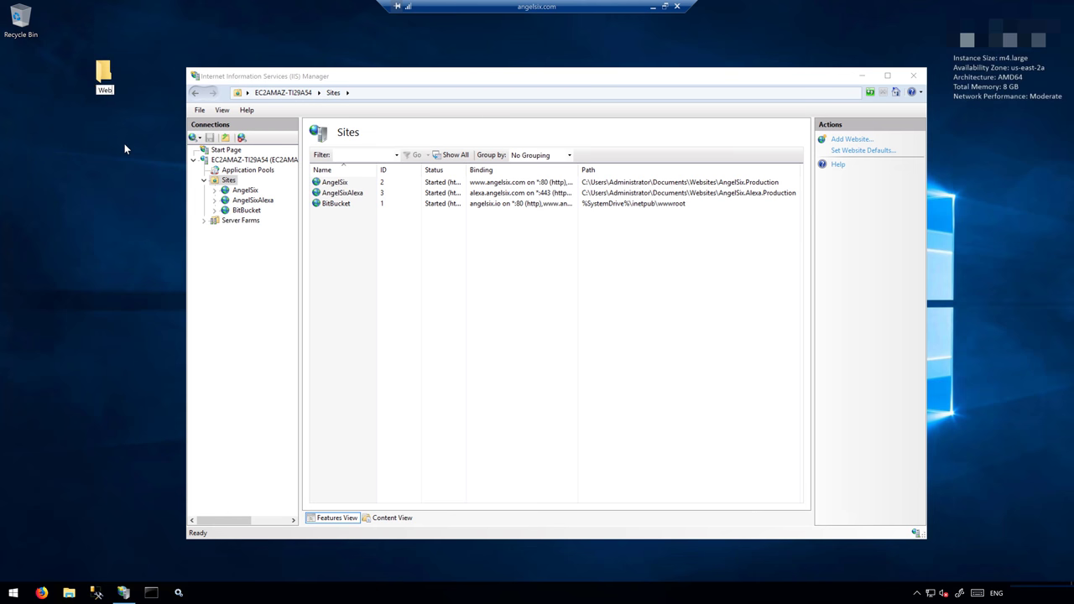
{"action": "type", "text": "sites"}
{"action": "key", "text": "Return"}
{"action": "left_click_drag", "start_coordinate": [98, 72], "coordinate": [65, 28]}
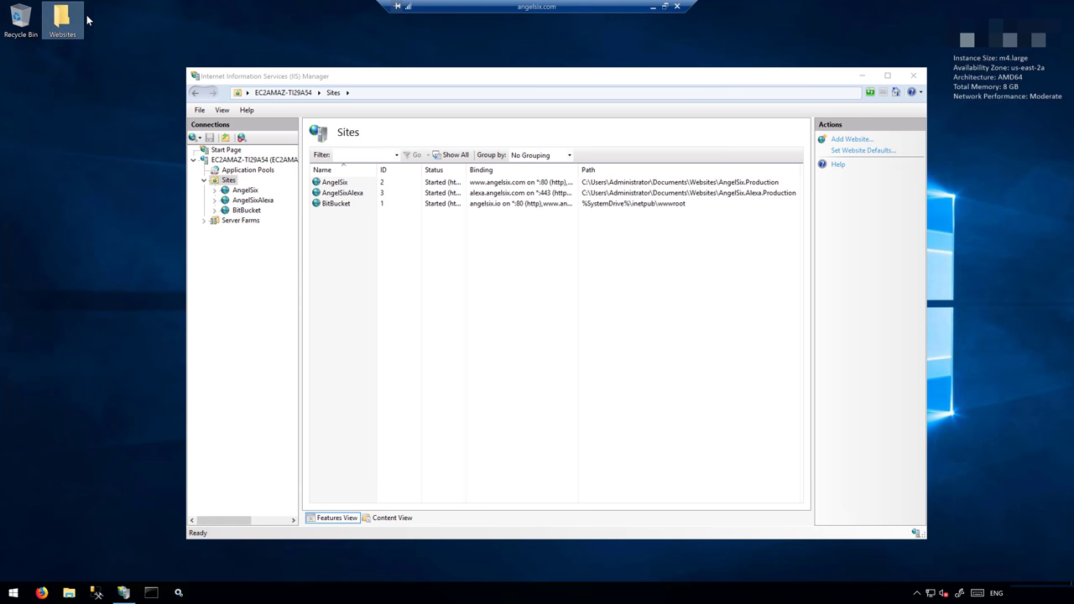
- Copy the Published folder from the local ServerRoot project into the server's Websites folder
{"action": "double_click", "coordinate": [67, 19]}
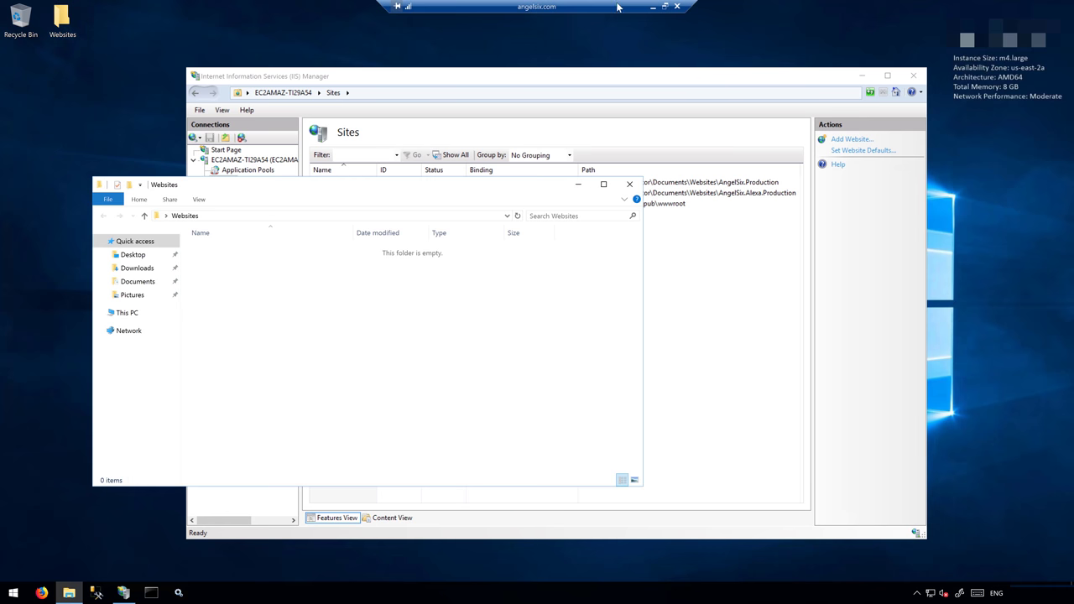
{"action": "left_click", "coordinate": [664, 6]}
{"action": "left_click_drag", "start_coordinate": [649, 250], "coordinate": [731, 192]}
{"action": "left_click", "coordinate": [246, 455]}
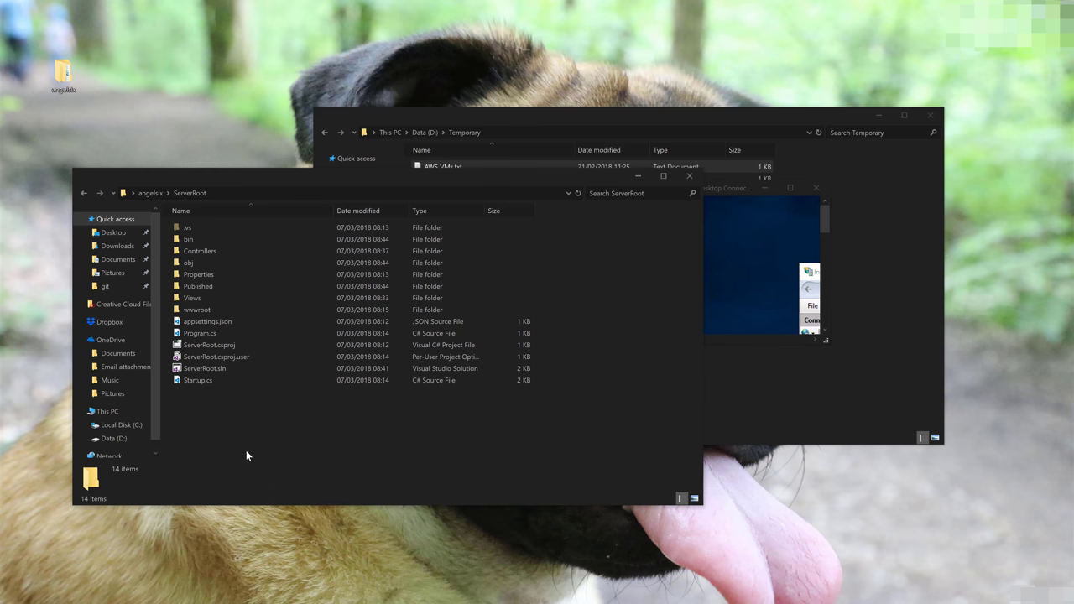
{"action": "double_click", "coordinate": [222, 287]}
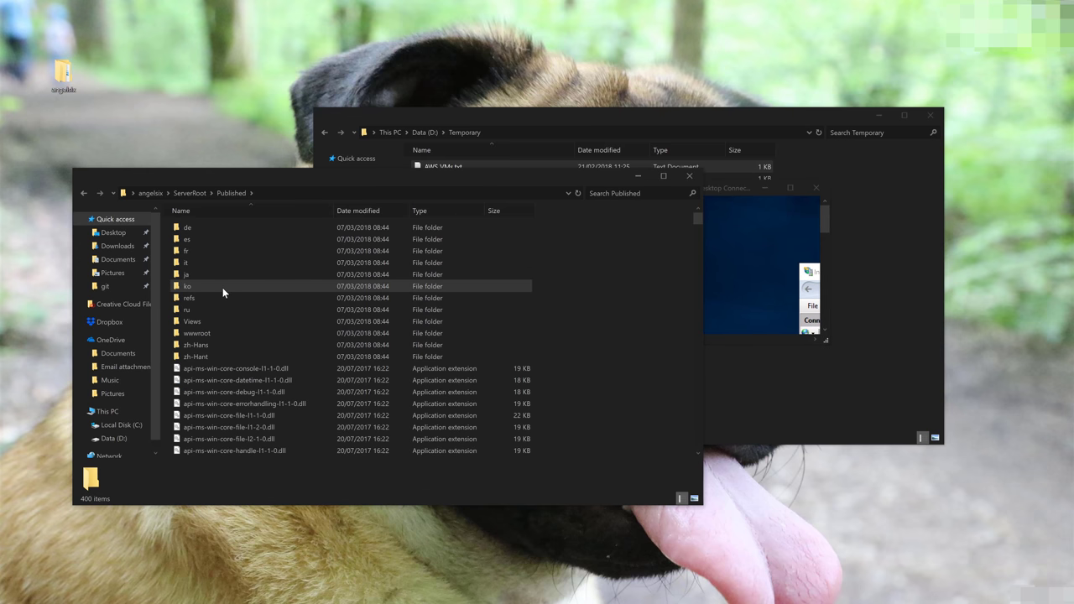
{"action": "key", "text": "alt+Left"}
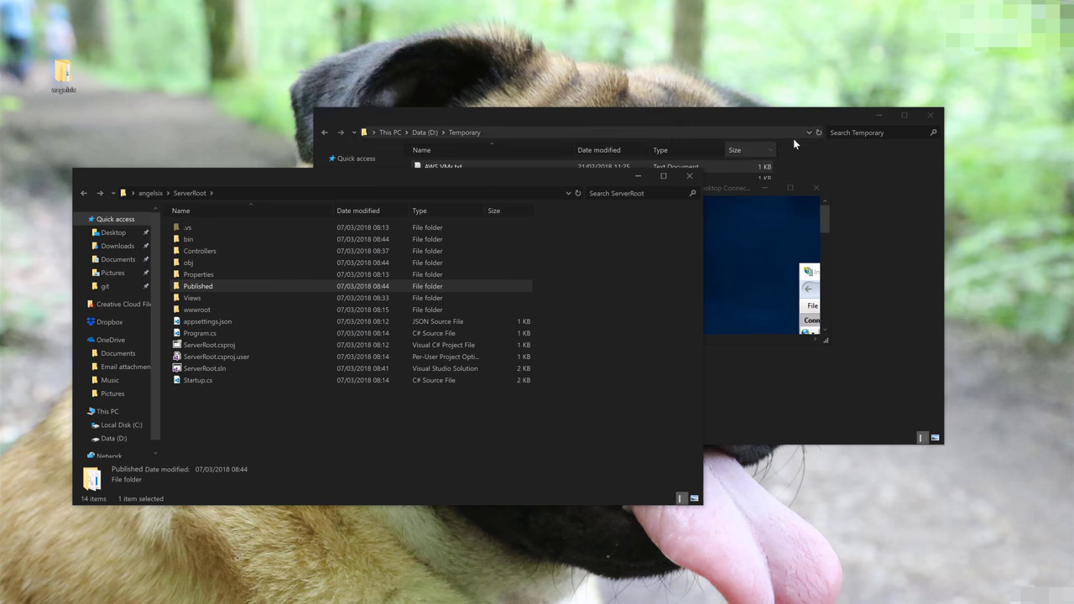
{"action": "left_click", "coordinate": [789, 188]}
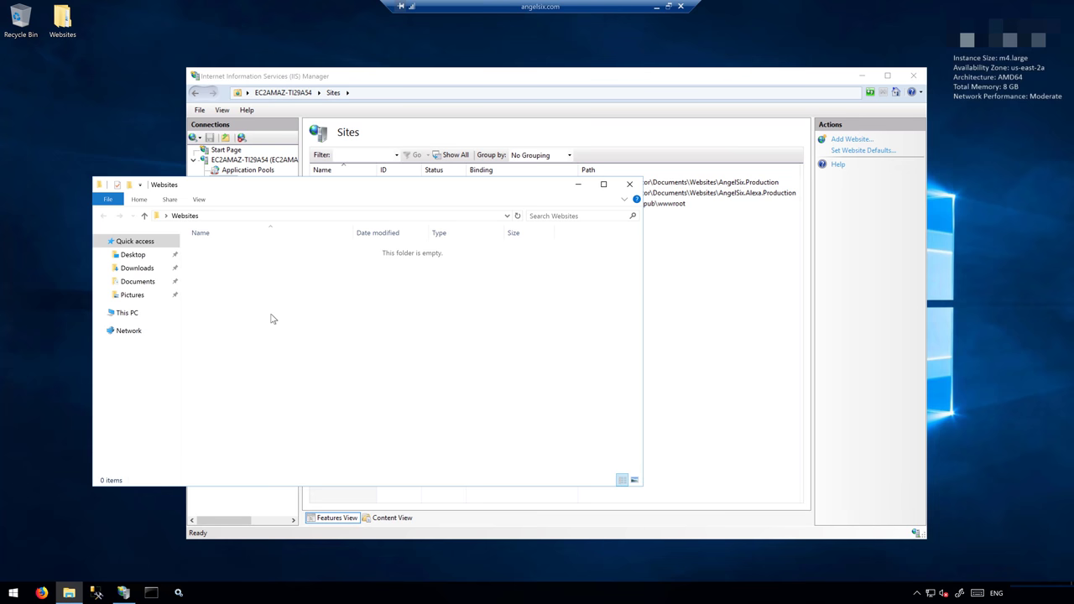
{"action": "key", "text": "ctrl+v"}
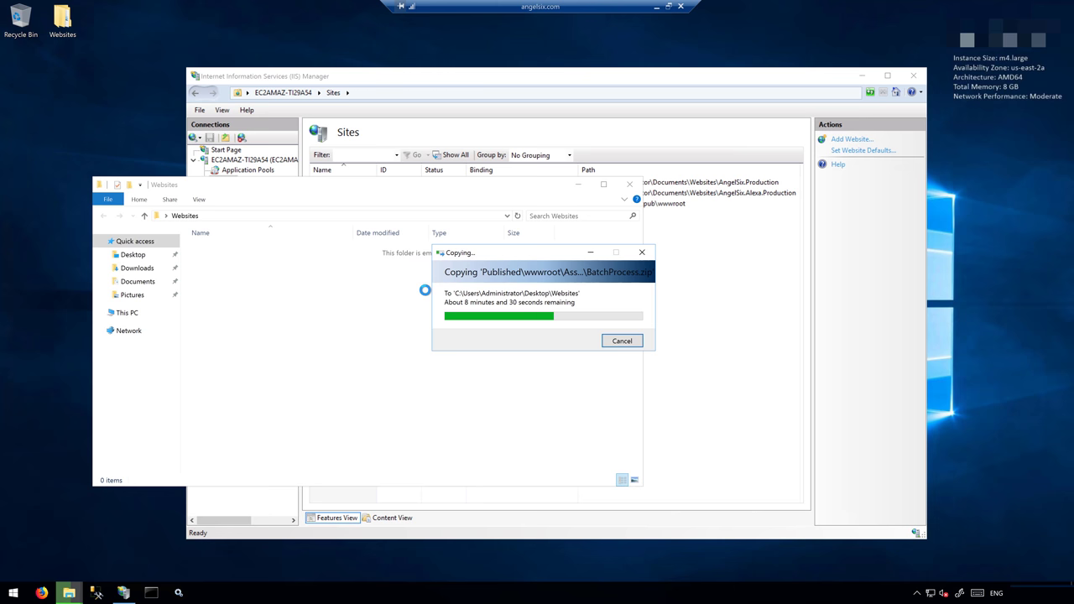
- Reposition IIS Manager beside the Websites folder window and start adding a website with the site name AngelSix.Dev
{"action": "left_click", "coordinate": [436, 82]}
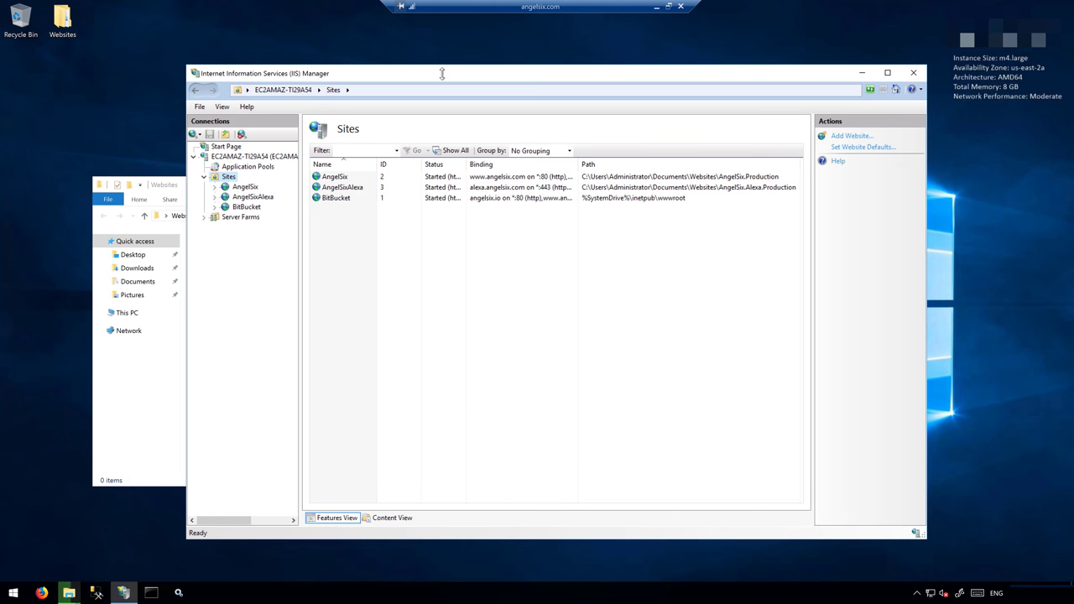
{"action": "left_click_drag", "start_coordinate": [438, 74], "coordinate": [563, 97]}
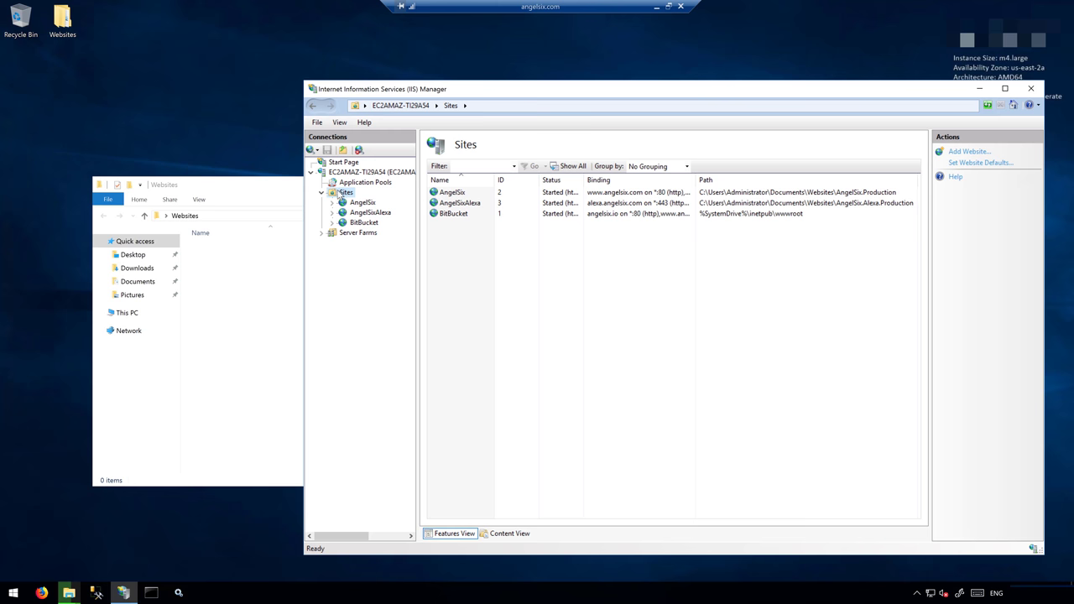
{"action": "right_click", "coordinate": [341, 192]}
{"action": "left_click", "coordinate": [361, 201]}
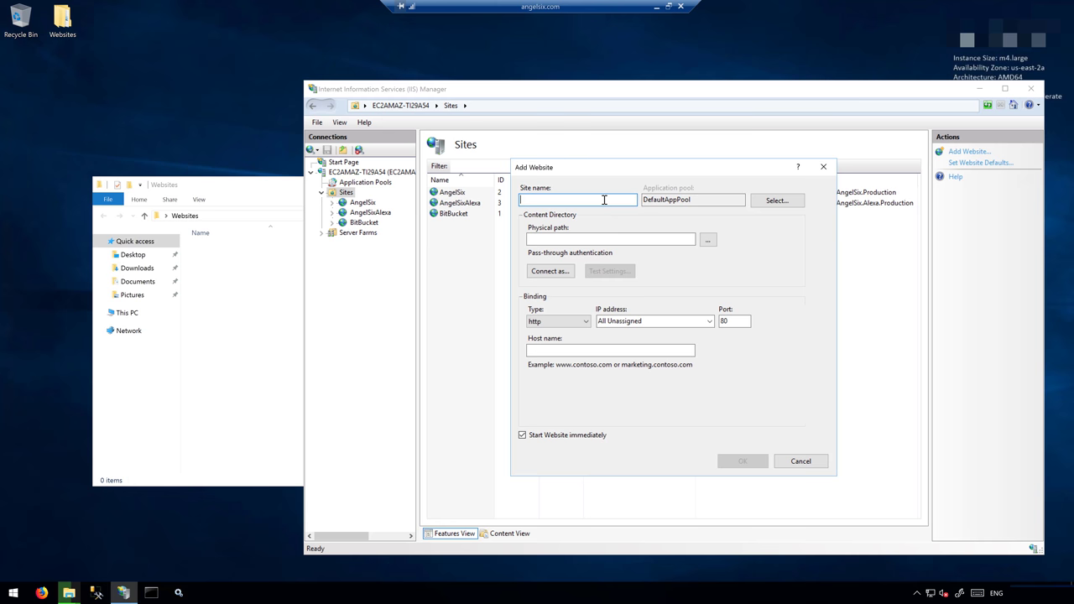
{"action": "type", "text": "Angels"}
{"action": "type", "text": ".Dev"}
- Set the new website's physical path to the Published folder inside Websites on the desktop
{"action": "left_click", "coordinate": [707, 241]}
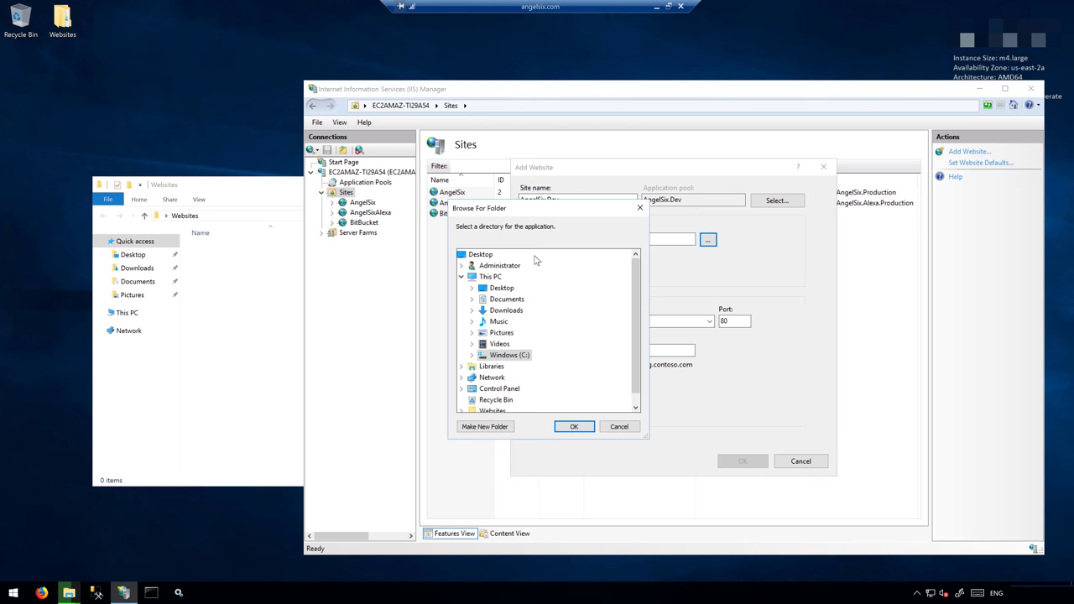
{"action": "scroll", "coordinate": [472, 411], "scroll_direction": "down", "scroll_amount": 1}
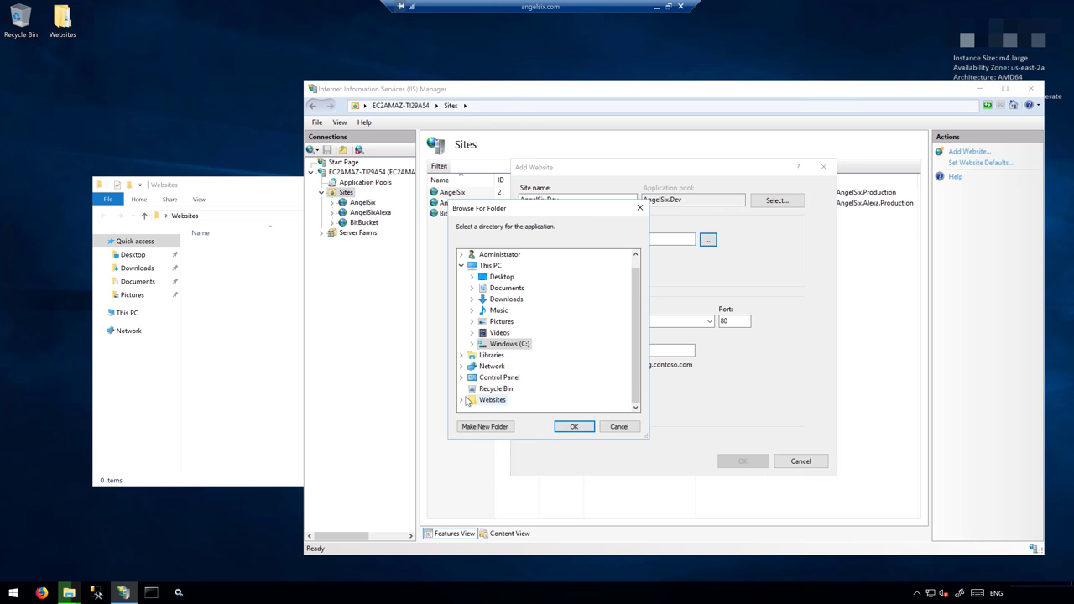
{"action": "left_click", "coordinate": [460, 399]}
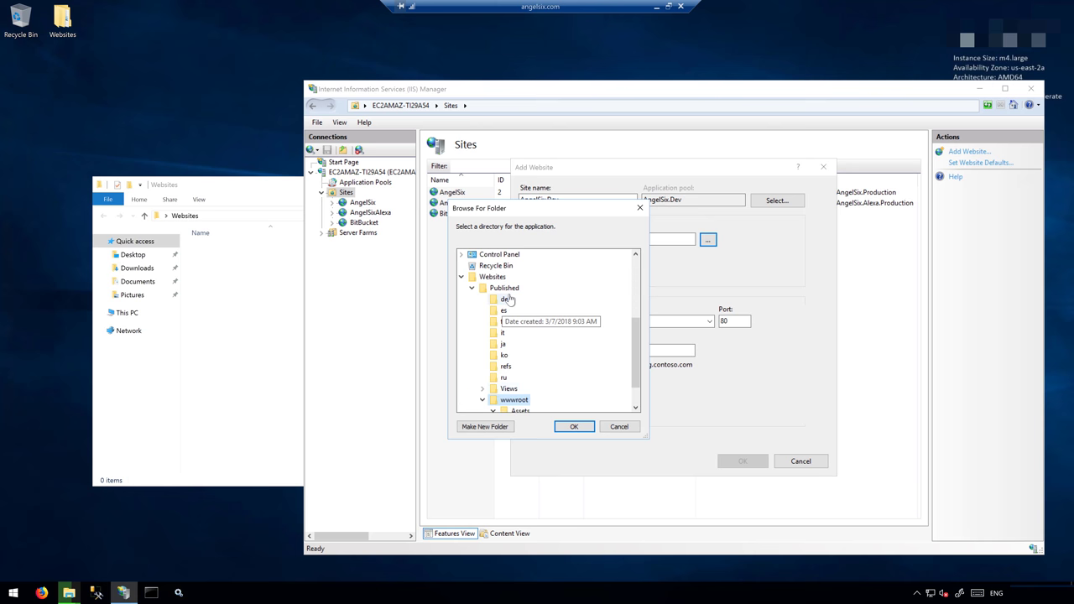
{"action": "left_click", "coordinate": [503, 287]}
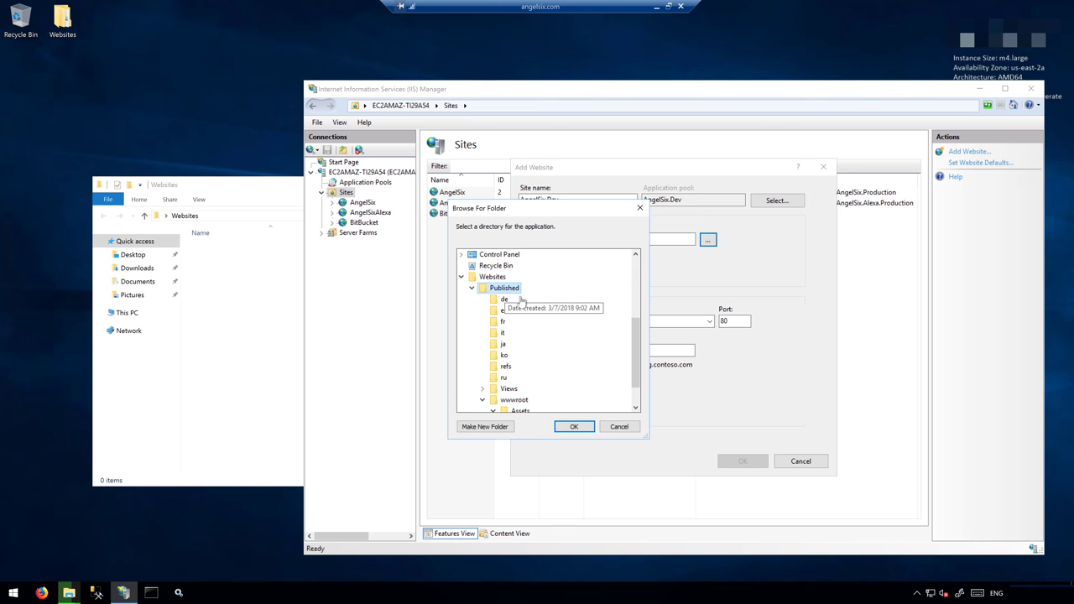
{"action": "left_click", "coordinate": [569, 428]}
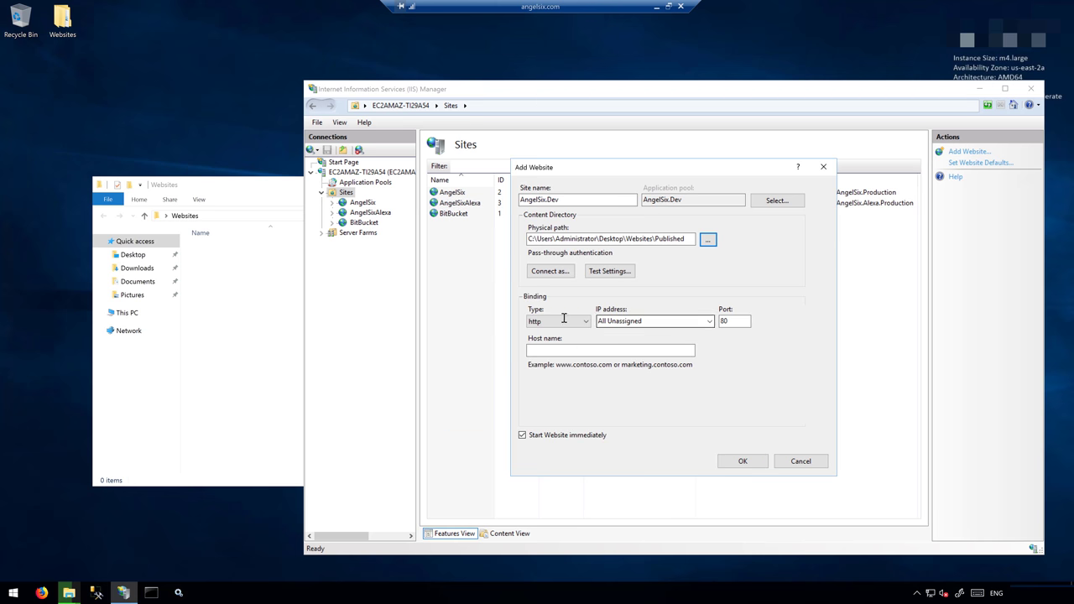
{"action": "left_click", "coordinate": [745, 323]}
{"action": "left_click", "coordinate": [571, 351]}
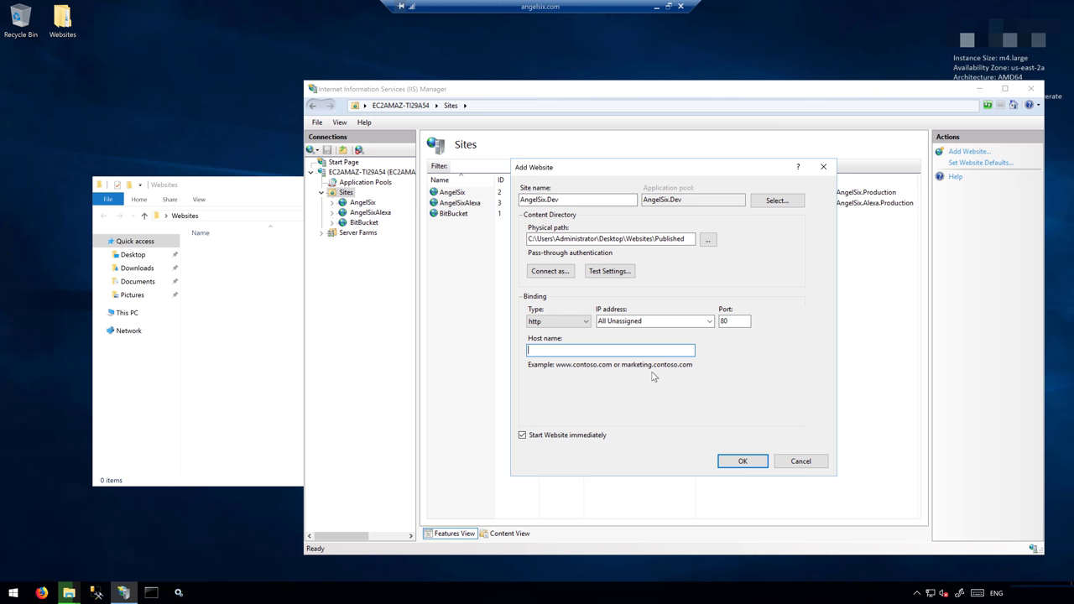
{"action": "type", "text": "gelsix.com"}
{"action": "type", "text": "www."}
{"action": "left_click_drag", "start_coordinate": [545, 351], "coordinate": [459, 345]}
{"action": "key", "text": "BackSpace"}
{"action": "double_click", "coordinate": [555, 354]}
{"action": "left_click", "coordinate": [531, 351]}
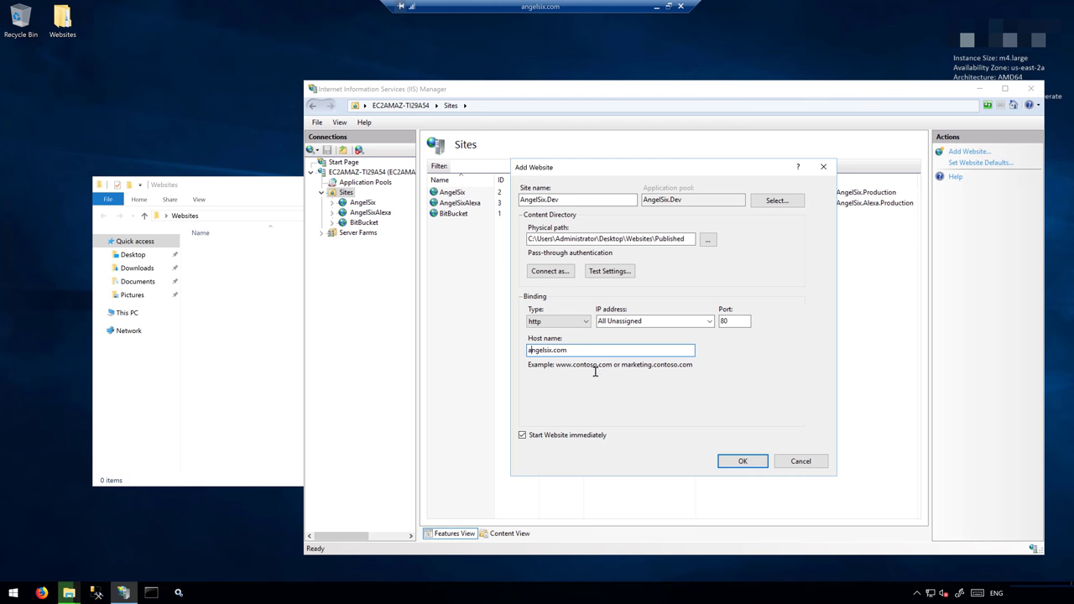
- Switch to the domain manager in the local browser and examine angelsix.com's DNS records, including the dev CNAME
{"action": "left_click", "coordinate": [657, 7]}
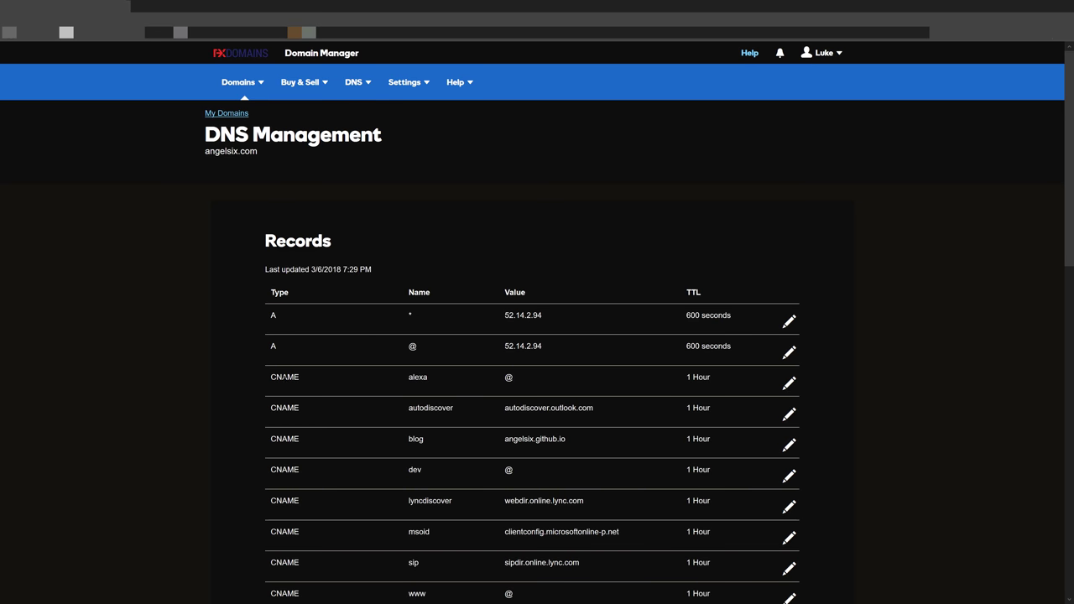
{"action": "left_click_drag", "start_coordinate": [285, 379], "coordinate": [288, 487]}
{"action": "left_click", "coordinate": [289, 453]}
{"action": "double_click", "coordinate": [408, 472]}
{"action": "left_click", "coordinate": [514, 474]}
{"action": "scroll", "coordinate": [518, 472], "scroll_direction": "down", "scroll_amount": 5}
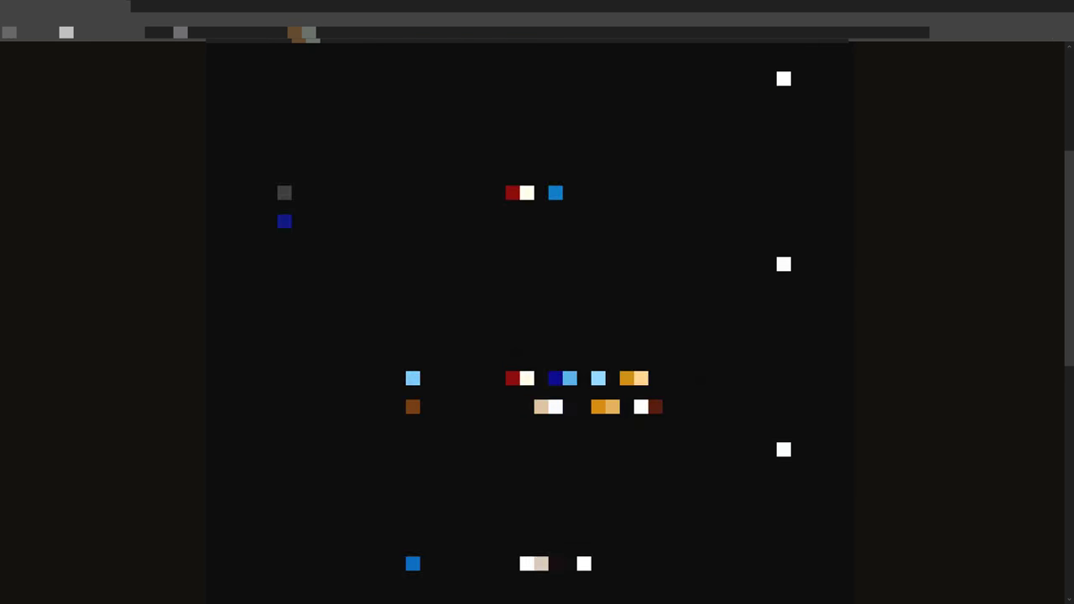
- Draft a new CNAME DNS record for angelsix.com with host dev pointing to @ and a TTL of 1 Hour
{"action": "left_click", "coordinate": [763, 501]}
{"action": "left_click", "coordinate": [360, 531]}
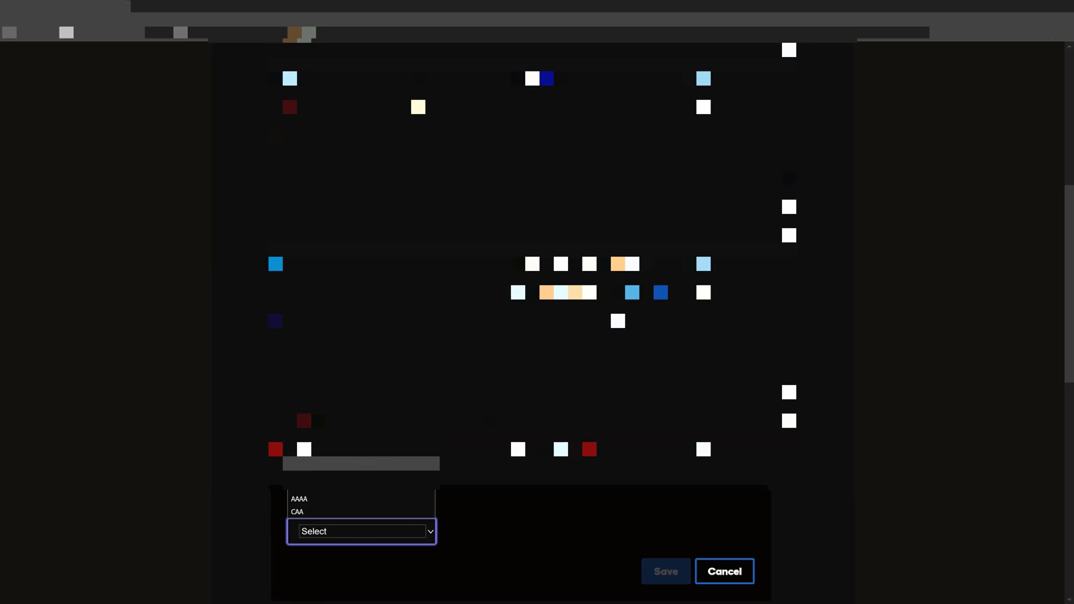
{"action": "left_click", "coordinate": [328, 506]}
{"action": "left_click", "coordinate": [343, 528]}
{"action": "left_click", "coordinate": [352, 457]}
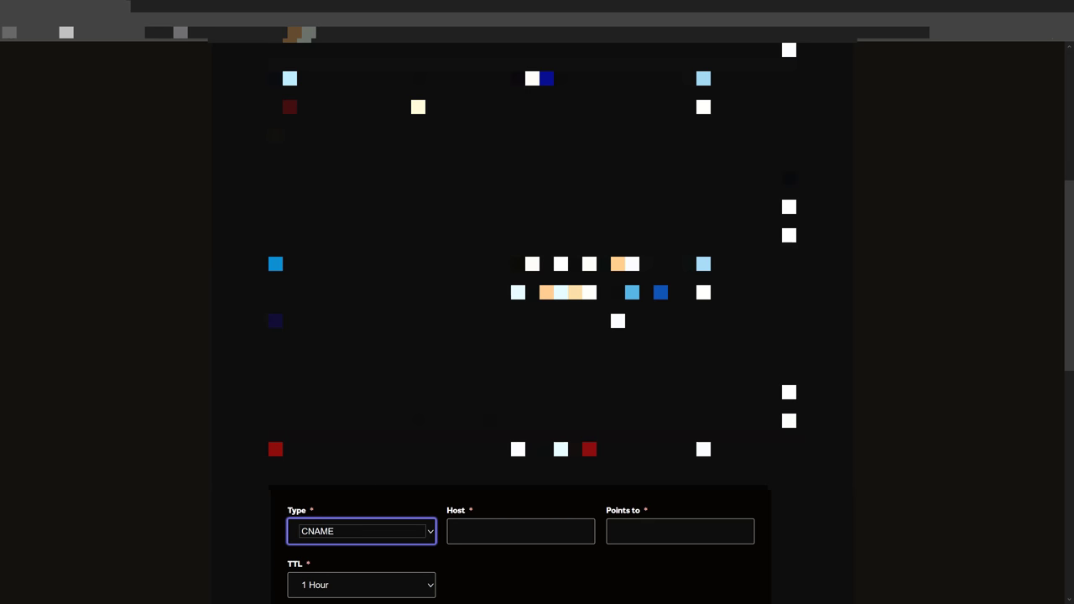
{"action": "key", "text": "Tab"}
{"action": "scroll", "coordinate": [491, 515], "scroll_direction": "down", "scroll_amount": 1}
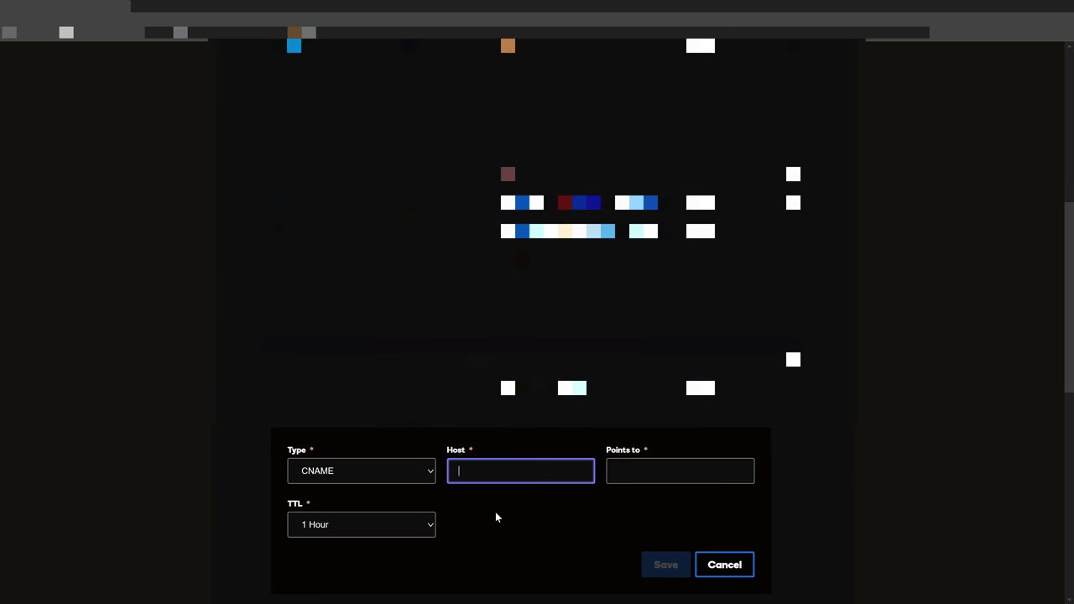
{"action": "type", "text": "dev"}
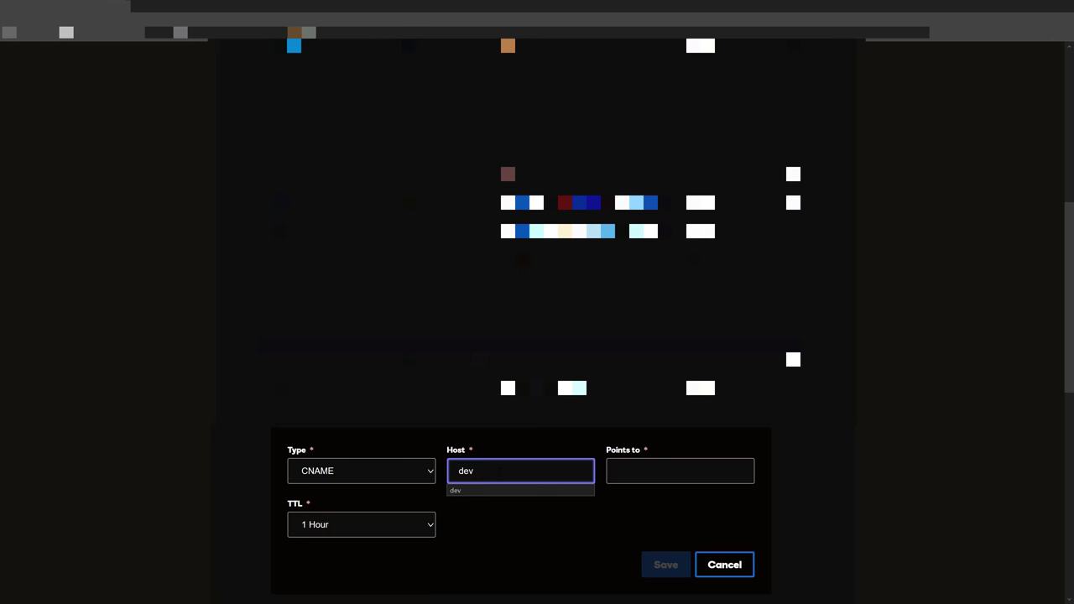
{"action": "left_click", "coordinate": [657, 469]}
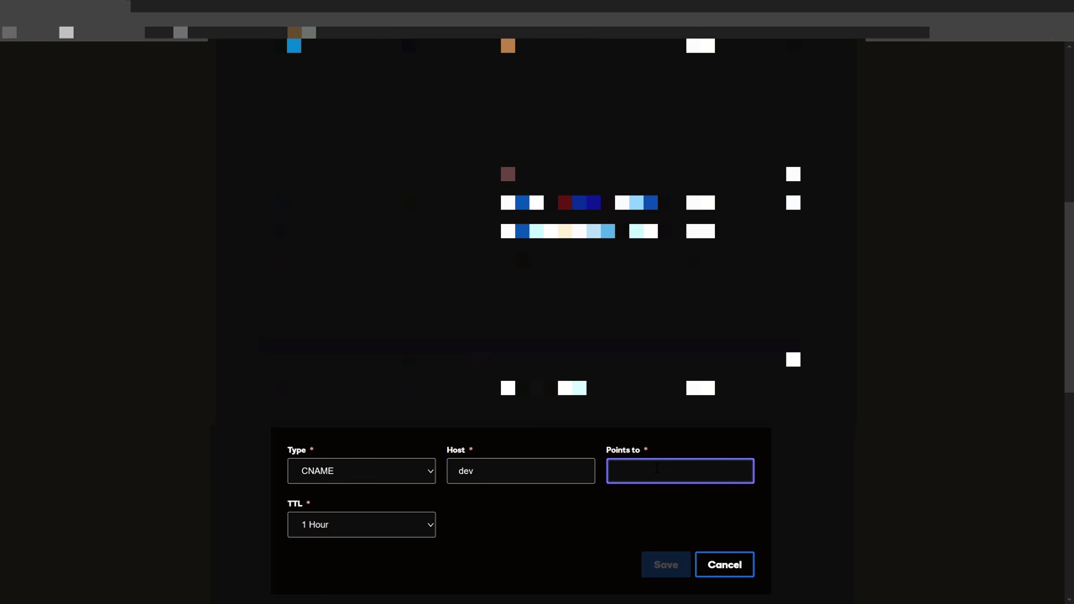
{"action": "type", "text": "@"}
{"action": "key", "text": "Return"}
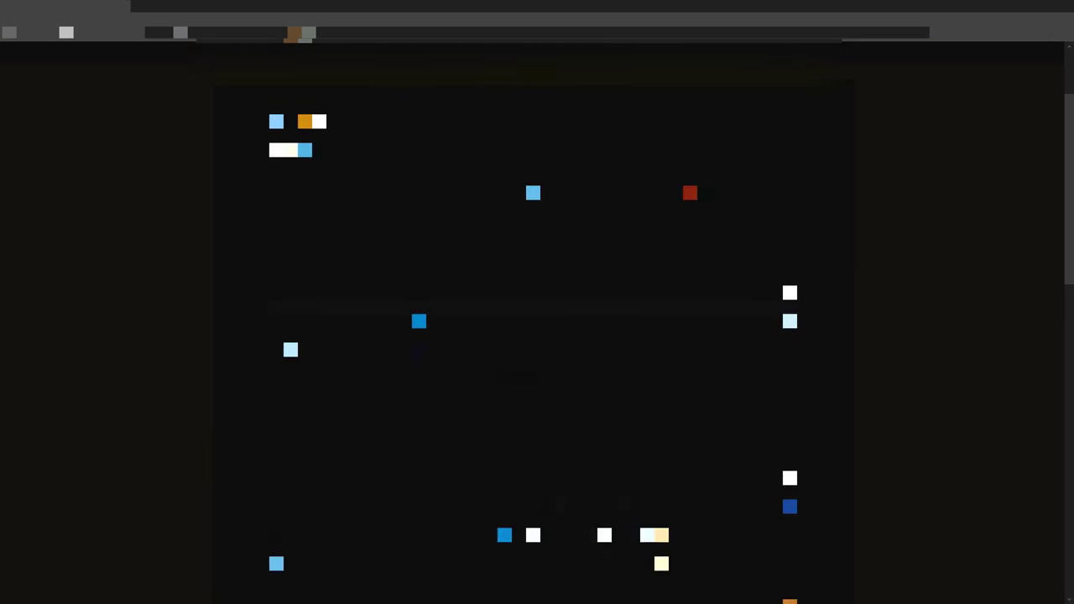
- Cancel the drafted dev record and leave the registrar account, returning to the Add Website dialog on the remote server
{"action": "left_click", "coordinate": [423, 227]}
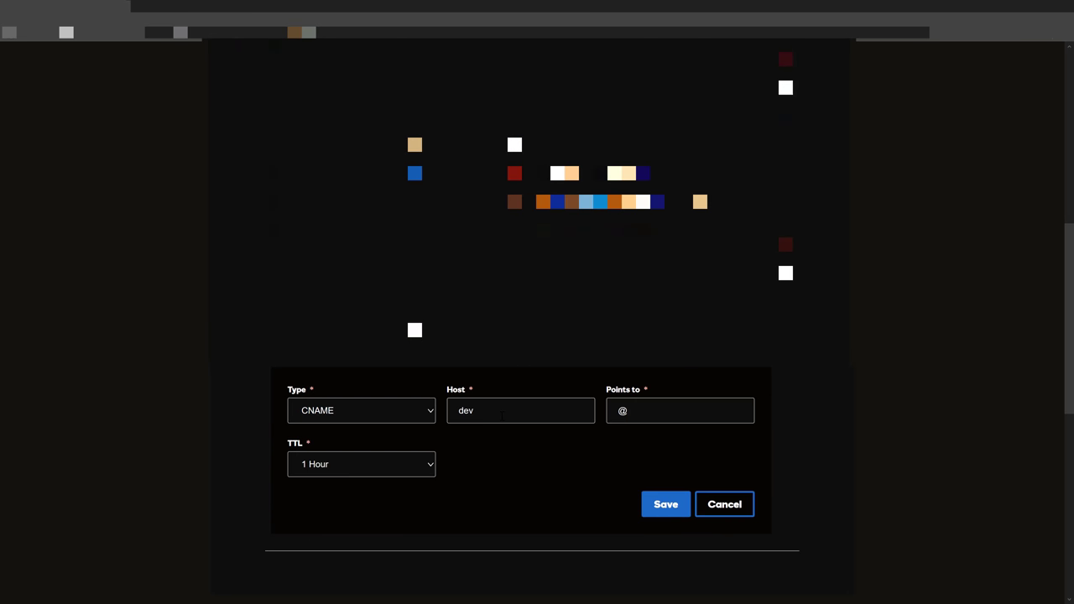
{"action": "double_click", "coordinate": [502, 414]}
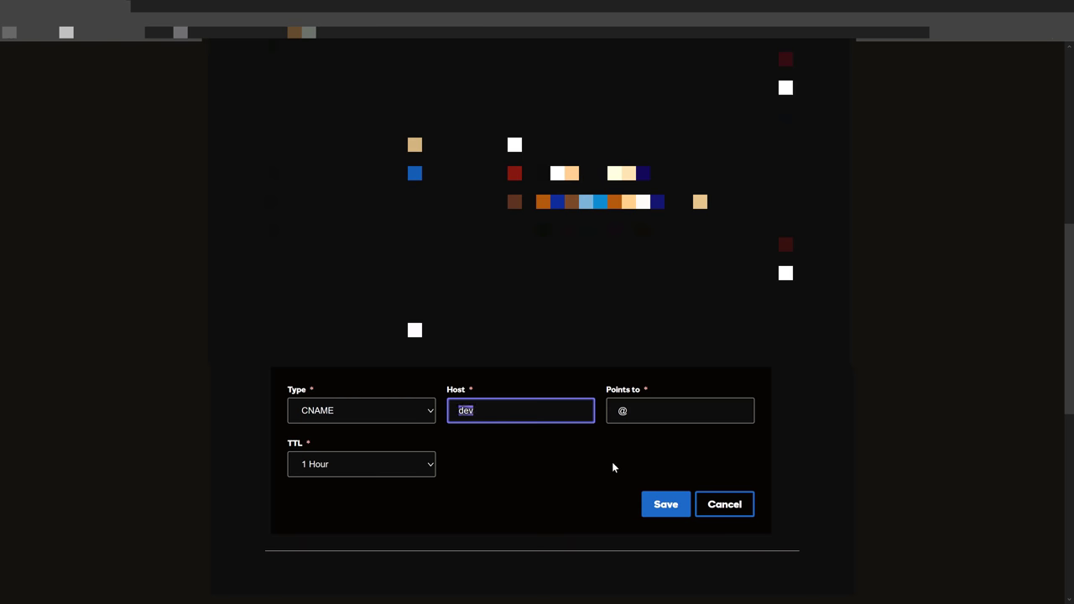
{"action": "left_click", "coordinate": [718, 506]}
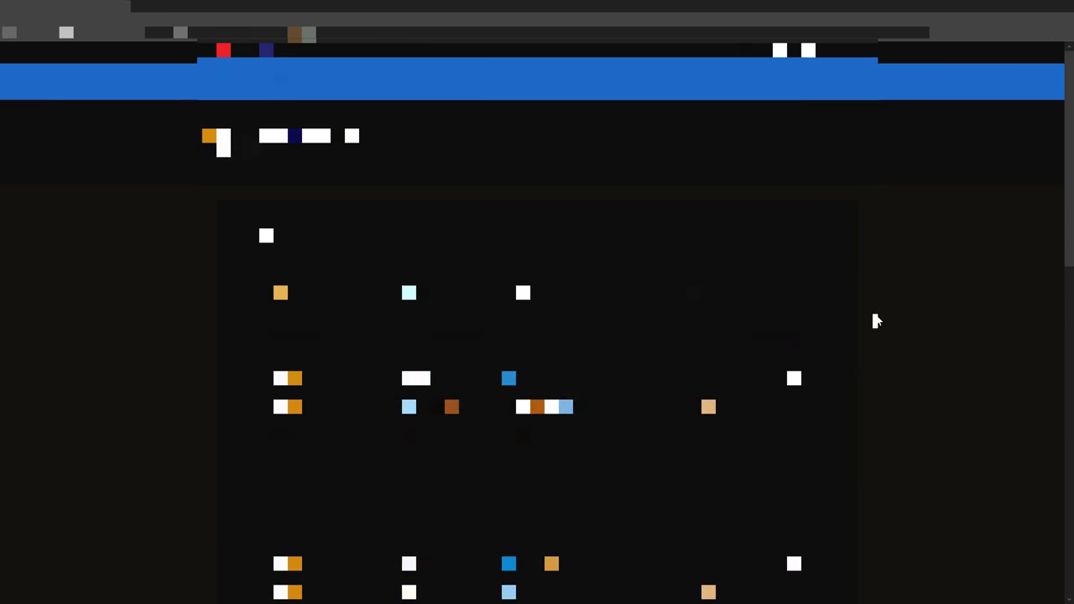
{"action": "left_click", "coordinate": [794, 50]}
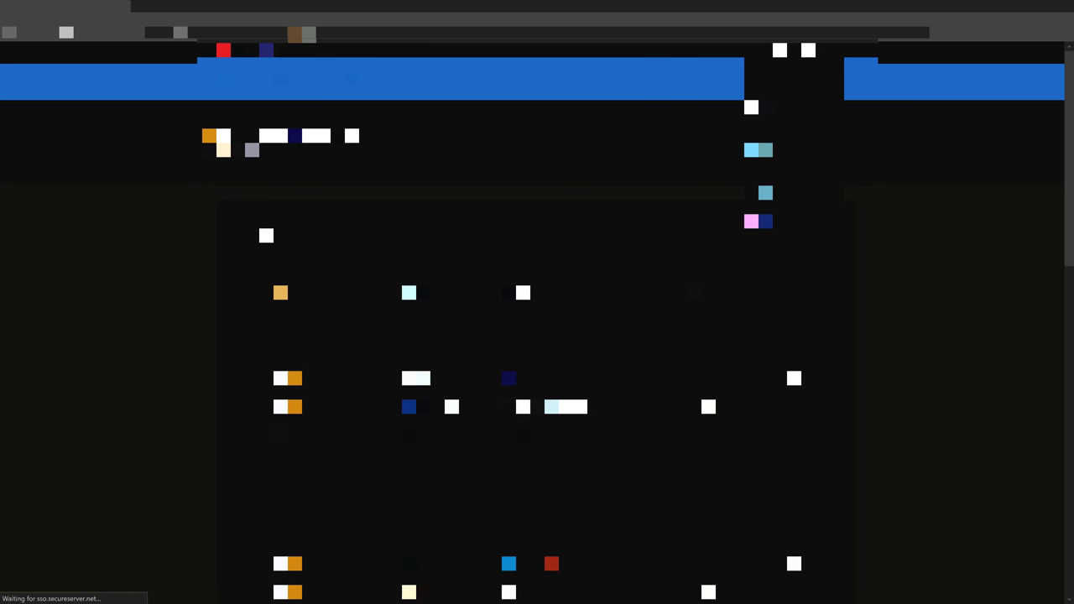
{"action": "left_click", "coordinate": [797, 221]}
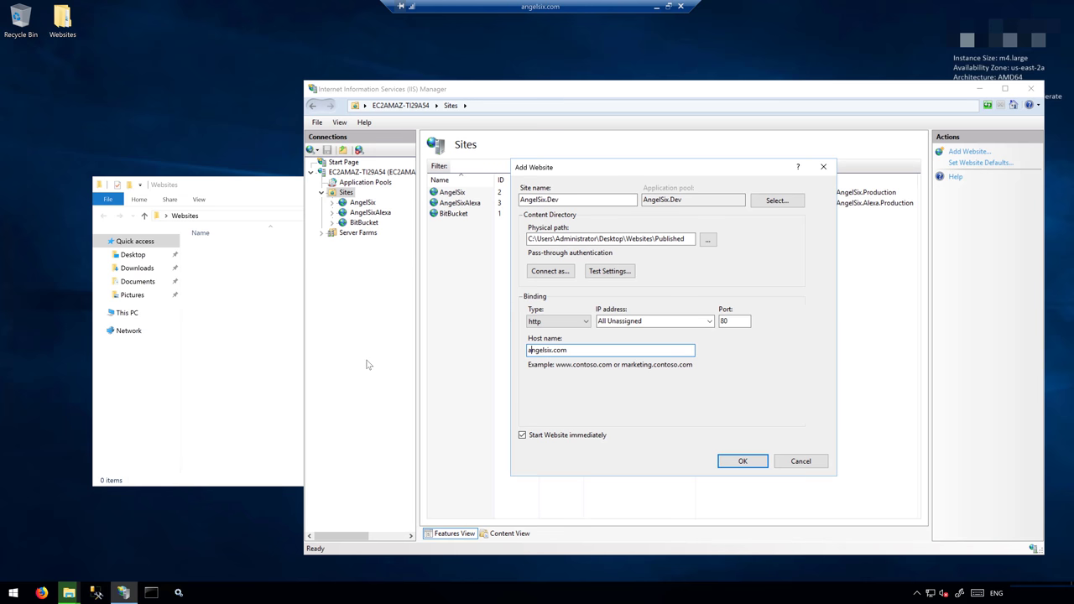
- Change the host name of the new website's http binding to dev.angelsix.com
{"action": "key", "text": "Right"}
{"action": "key", "text": "Right"}
{"action": "type", "text": "dev."}
{"action": "key", "text": "shift+Home"}
{"action": "key", "text": "Delete"}
{"action": "type", "text": "www."}
{"action": "key", "text": "BackSpace"}
{"action": "key", "text": "BackSpace"}
{"action": "key", "text": "BackSpace"}
{"action": "key", "text": "BackSpace"}
{"action": "type", "text": "dev."}
{"action": "key", "text": "ctrl+a"}
{"action": "key", "text": "End"}
- Check the progress of the Published folder copy, then return to the Add Website dialog
{"action": "mouse_move", "coordinate": [69, 593]}
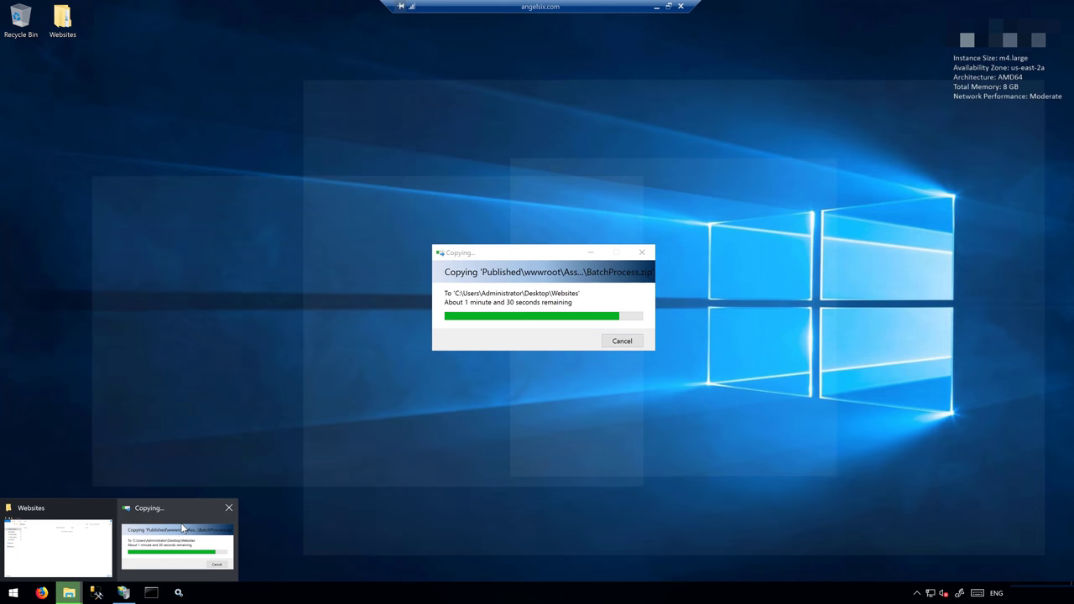
{"action": "left_click", "coordinate": [183, 529]}
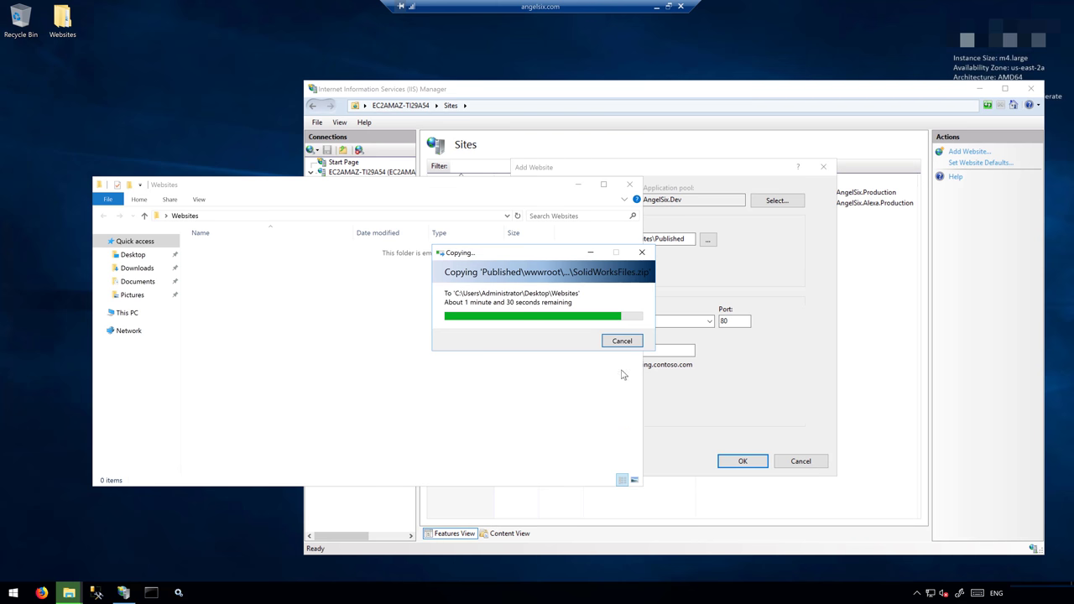
{"action": "left_click", "coordinate": [681, 392]}
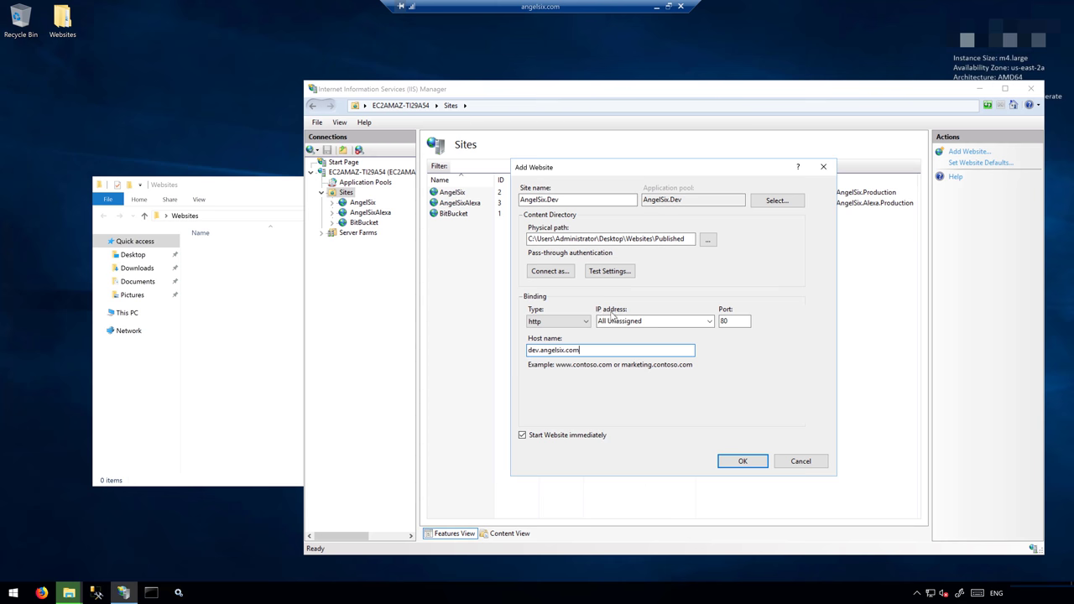
- View the available binding types while keeping http, and check the file copy progress again
{"action": "left_click", "coordinate": [550, 324]}
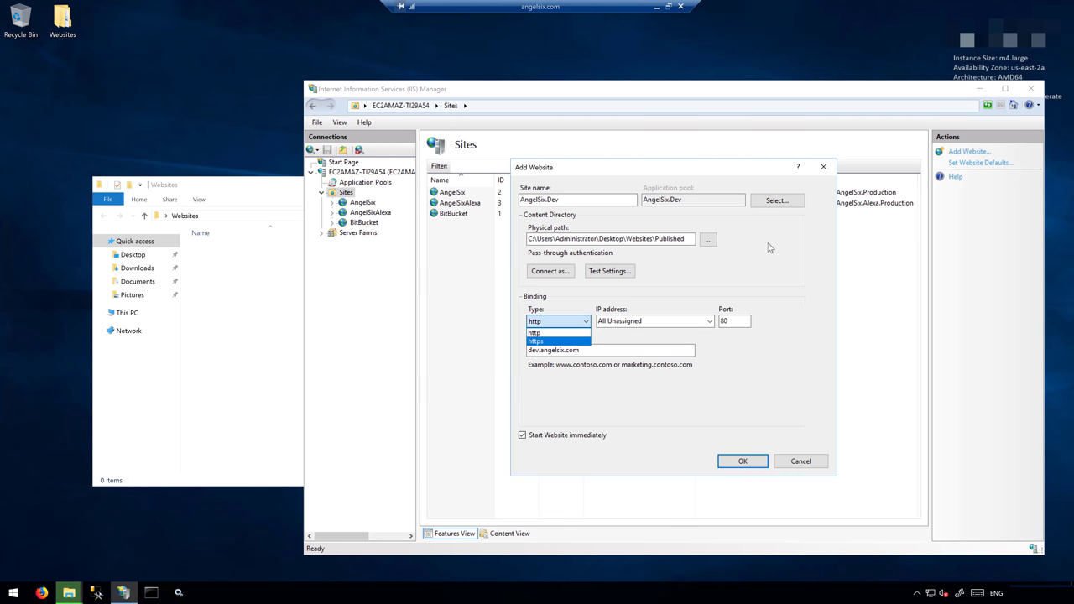
{"action": "left_click", "coordinate": [657, 352]}
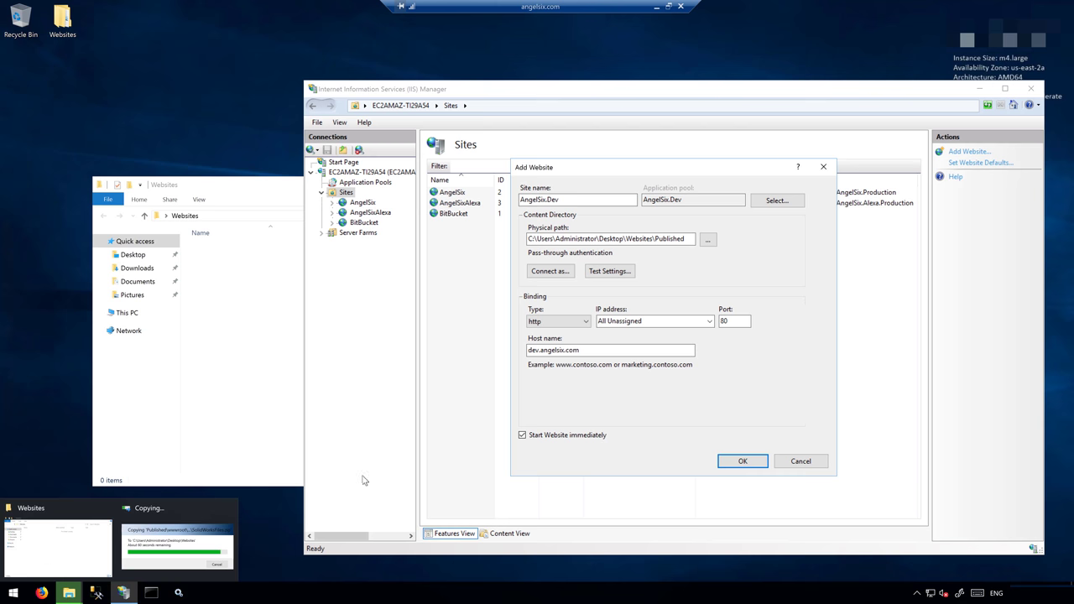
{"action": "left_click", "coordinate": [165, 551]}
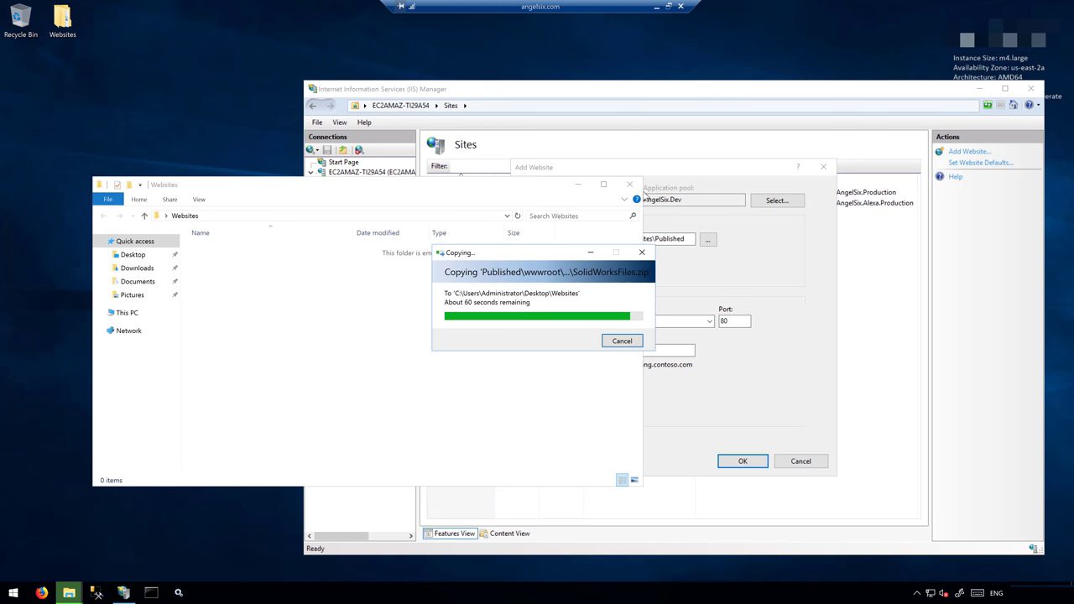
{"action": "left_click", "coordinate": [705, 175]}
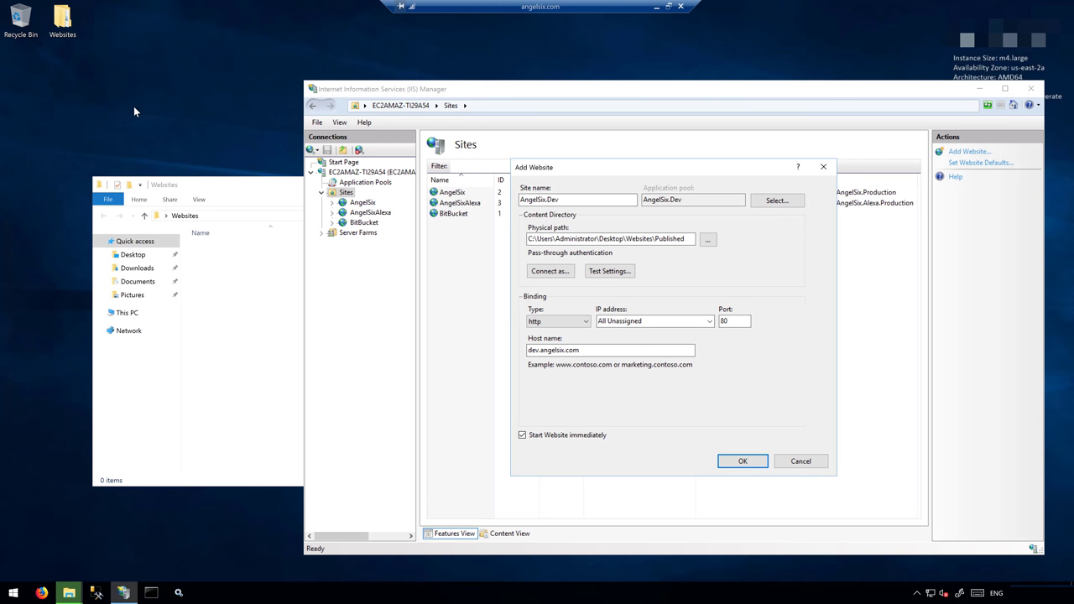
- Examine the new website's physical path and the Websites folder on the desktop that it refers to
{"action": "double_click", "coordinate": [580, 238]}
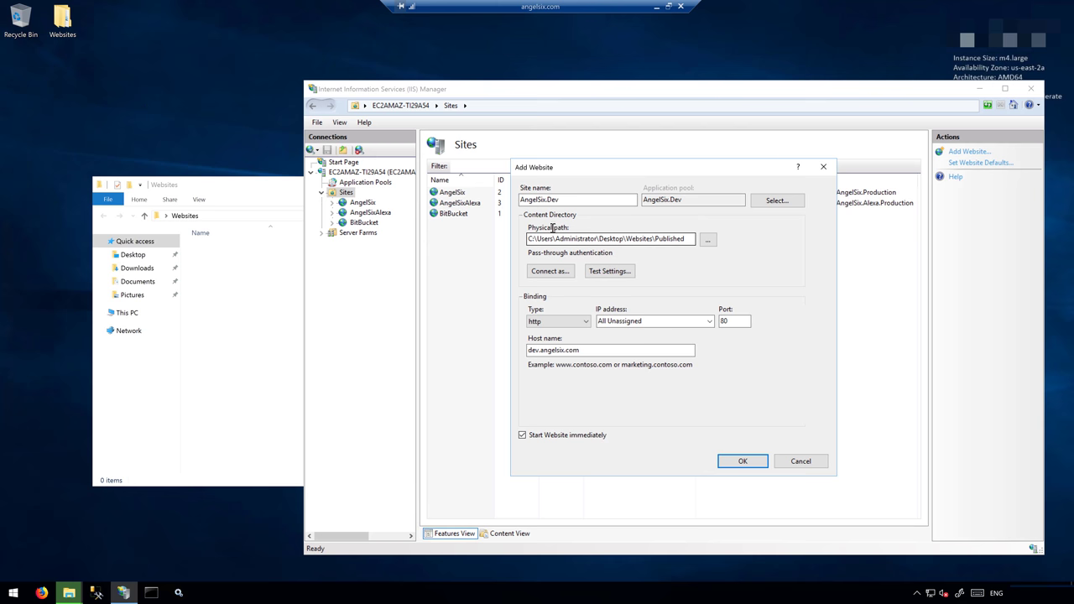
{"action": "left_click", "coordinate": [611, 239]}
{"action": "left_click_drag", "start_coordinate": [626, 239], "coordinate": [690, 241]}
{"action": "left_click", "coordinate": [651, 240]}
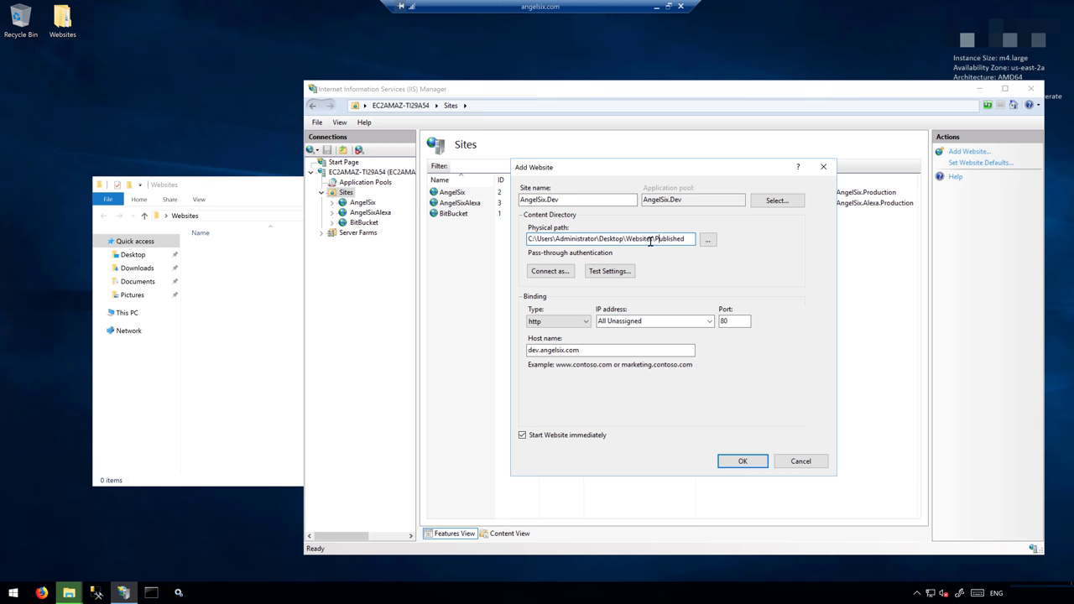
{"action": "left_click", "coordinate": [65, 23]}
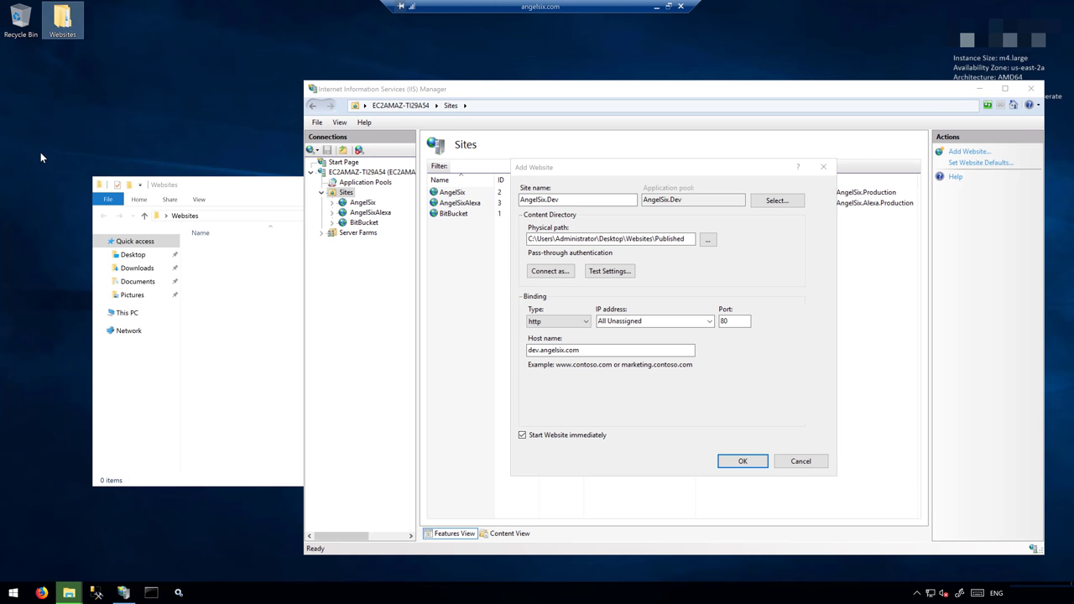
- Monitor the copy of the Published folder into Websites until it finishes
{"action": "left_click", "coordinate": [74, 590]}
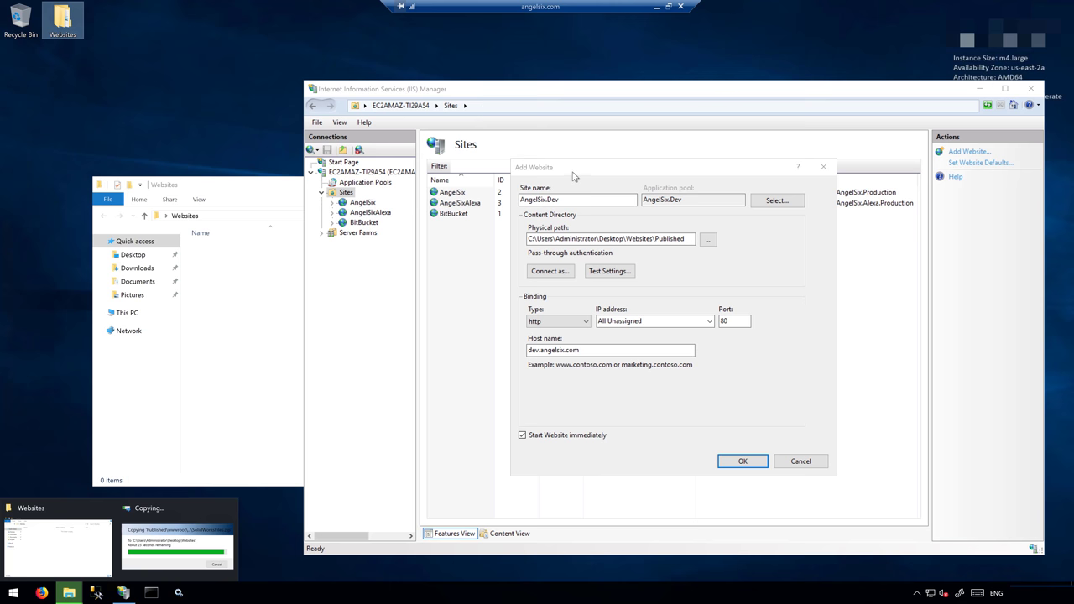
{"action": "left_click", "coordinate": [450, 180]}
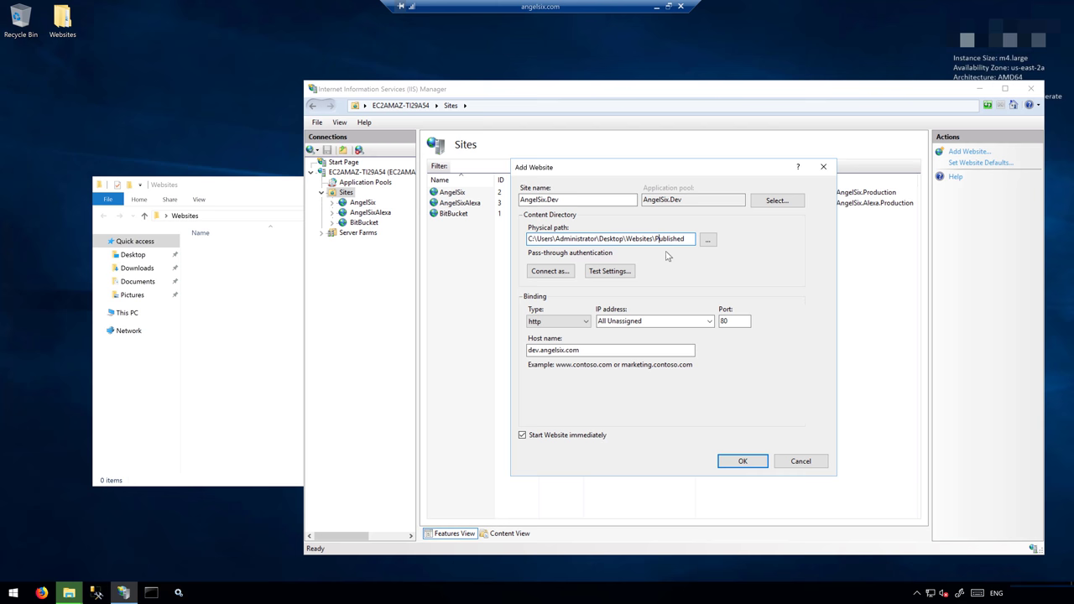
{"action": "mouse_move", "coordinate": [64, 598]}
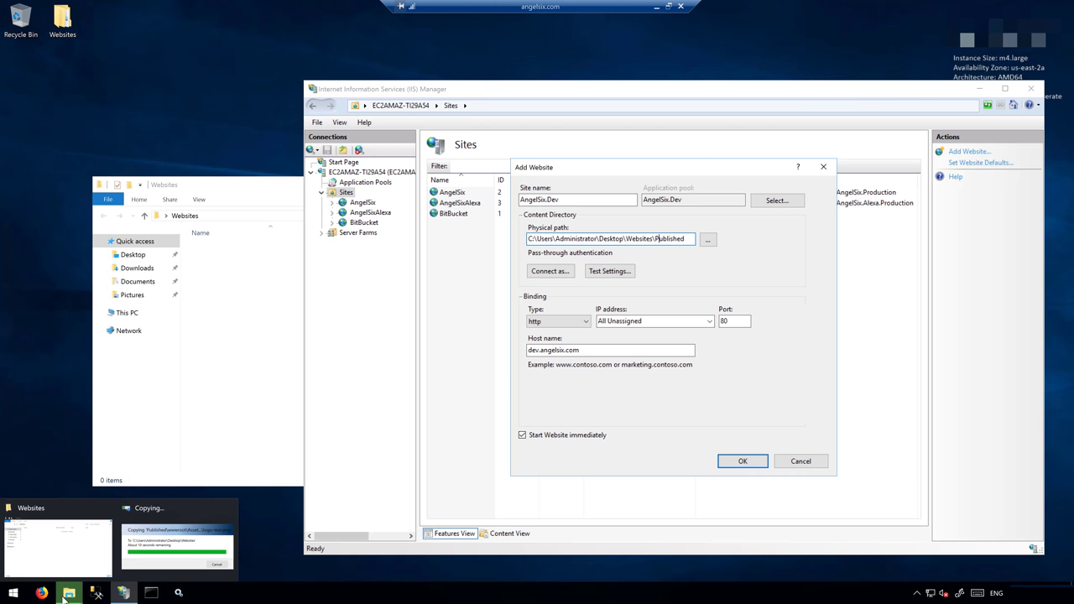
{"action": "mouse_move", "coordinate": [162, 560]}
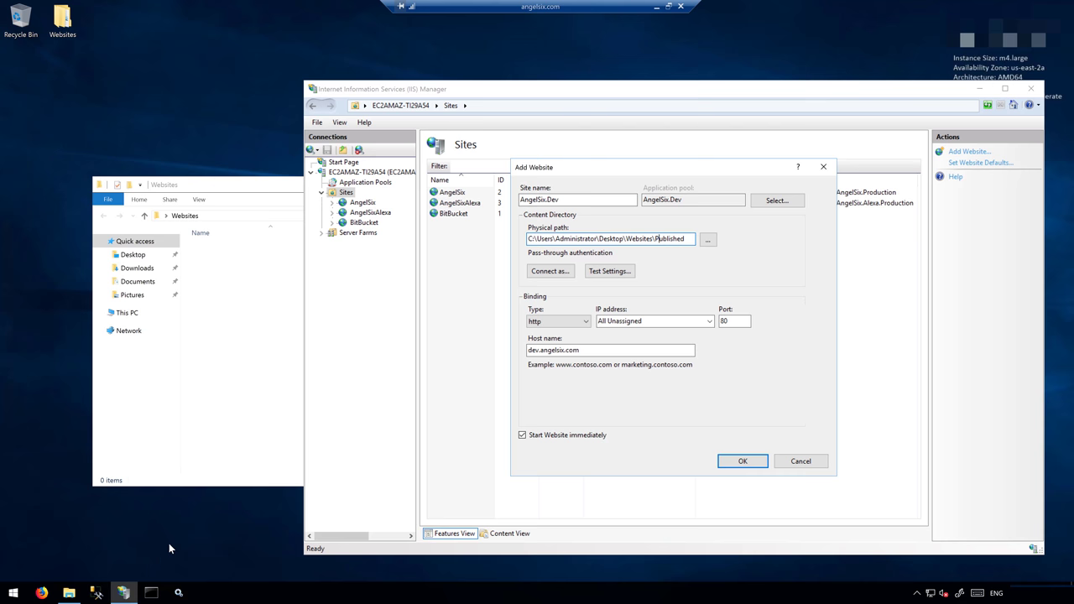
- Close the stale Websites window, reopen the Websites folder from the desktop and open the Published folder inside it
{"action": "left_click", "coordinate": [267, 180]}
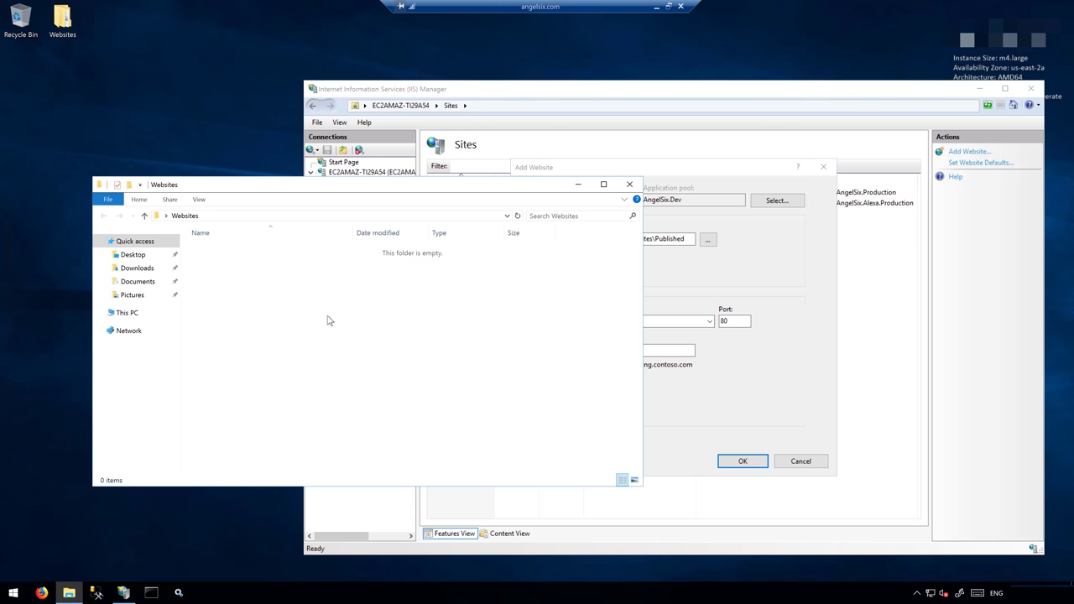
{"action": "left_click", "coordinate": [630, 184]}
{"action": "double_click", "coordinate": [59, 27]}
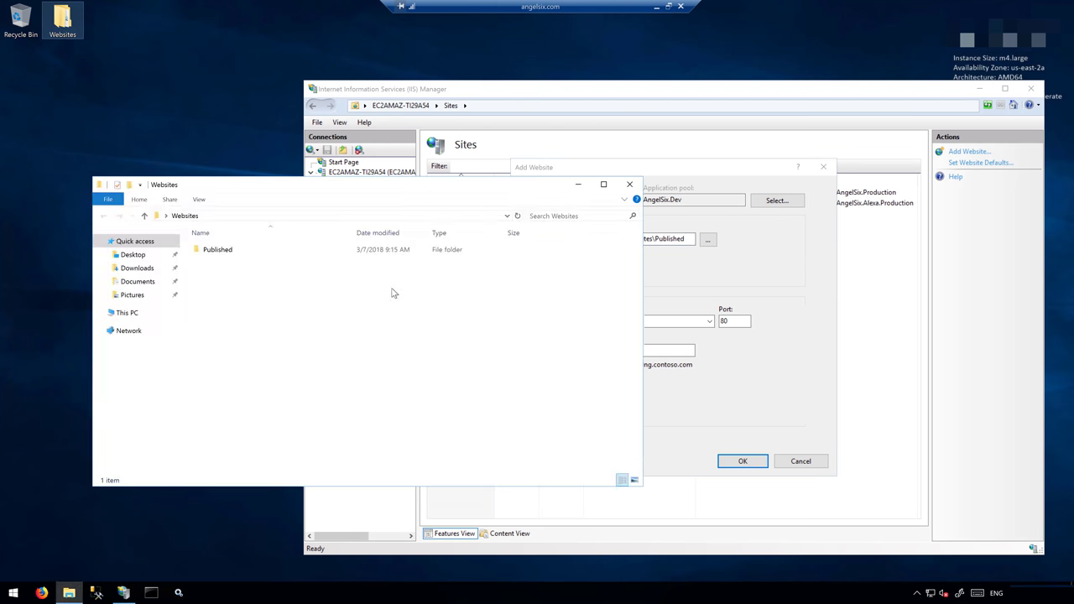
{"action": "double_click", "coordinate": [202, 252]}
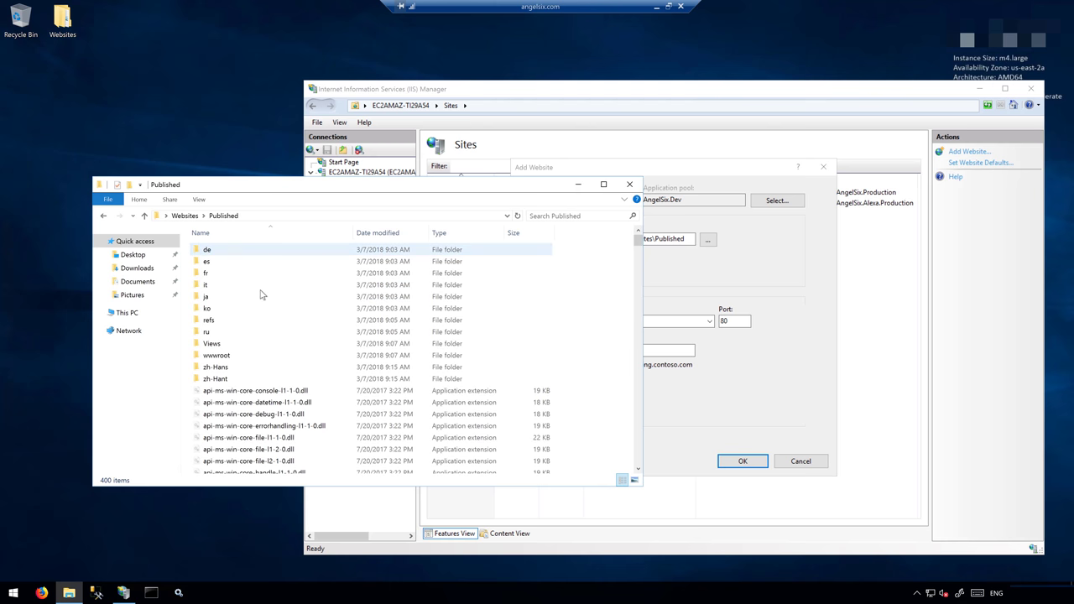
- Locate ServerRoot.exe in the Published folder and run it
{"action": "left_click", "coordinate": [265, 374]}
{"action": "scroll", "coordinate": [265, 373], "scroll_direction": "down", "scroll_amount": 18}
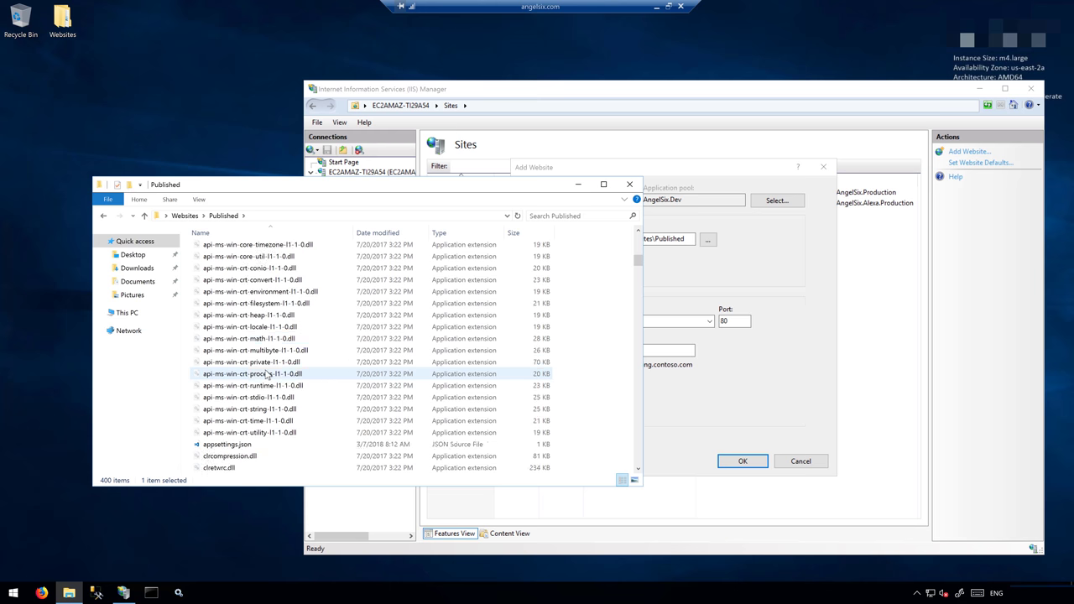
{"action": "scroll", "coordinate": [294, 375], "scroll_direction": "down", "scroll_amount": 15}
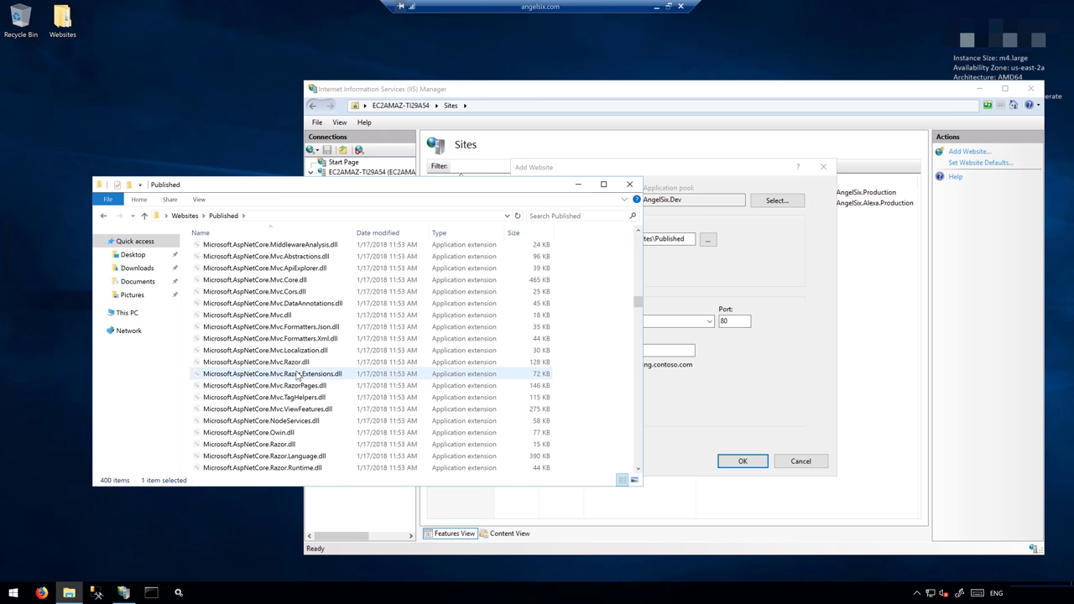
{"action": "scroll", "coordinate": [293, 376], "scroll_direction": "down", "scroll_amount": 20}
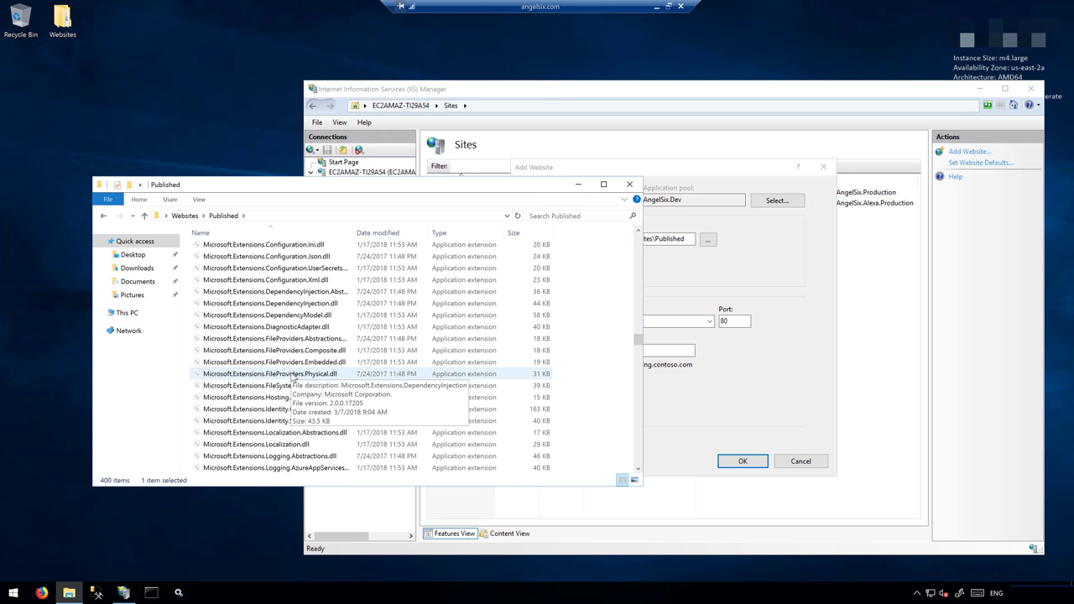
{"action": "scroll", "coordinate": [293, 376], "scroll_direction": "down", "scroll_amount": 12}
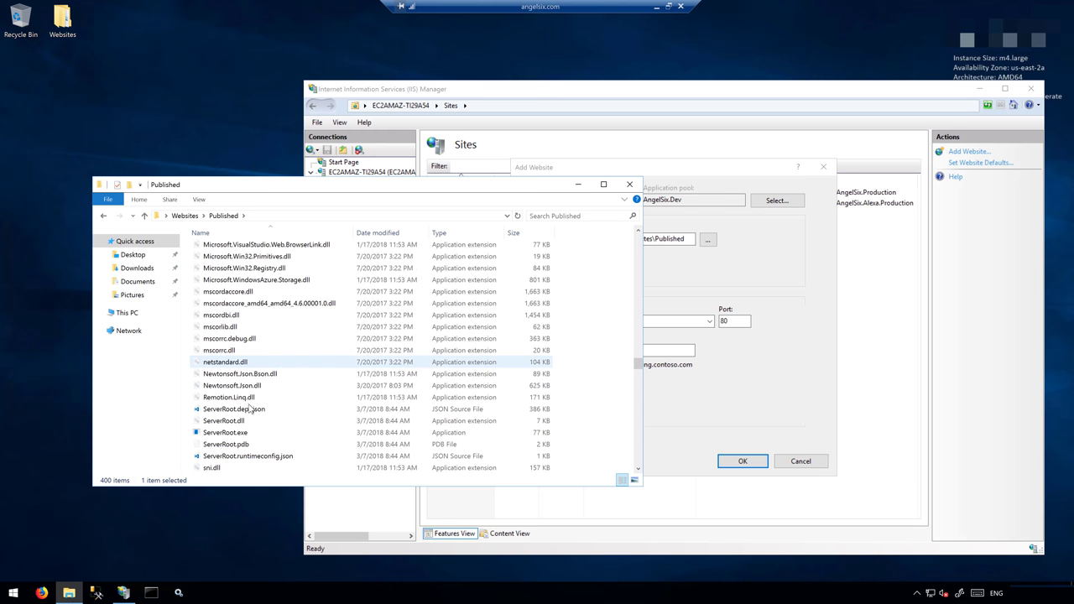
{"action": "left_click", "coordinate": [266, 399]}
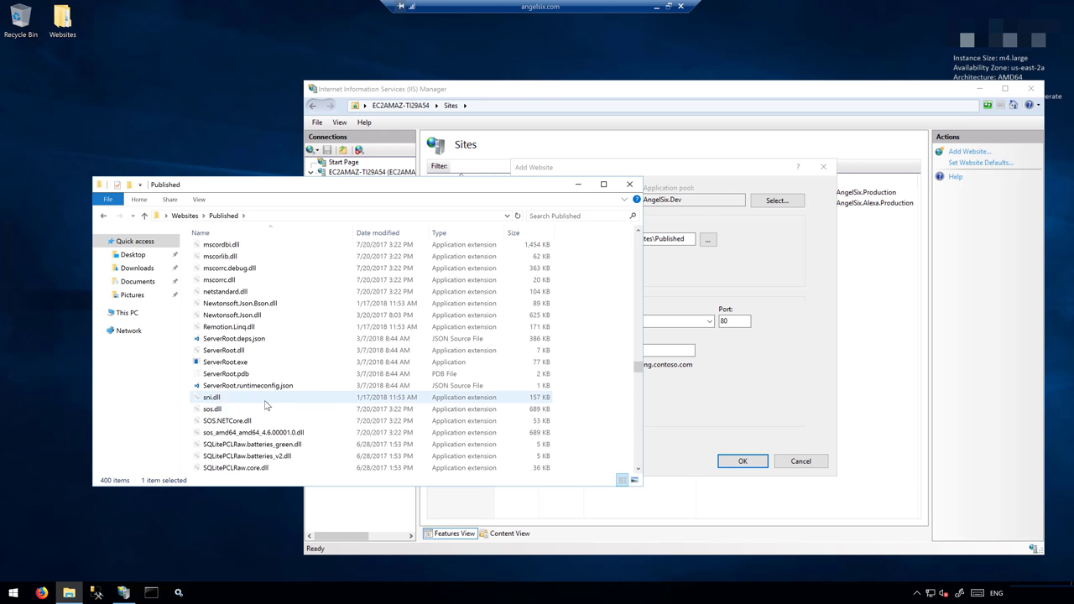
{"action": "double_click", "coordinate": [224, 361]}
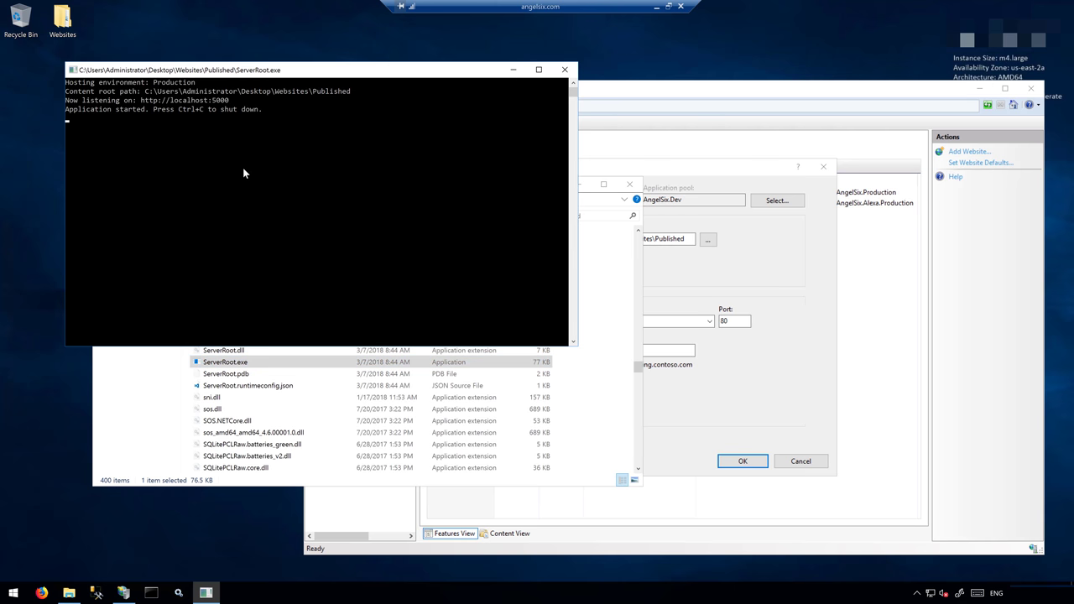
{"action": "left_click_drag", "start_coordinate": [229, 102], "coordinate": [139, 101]}
{"action": "key", "text": "ctrl+c"}
{"action": "left_click", "coordinate": [42, 593]}
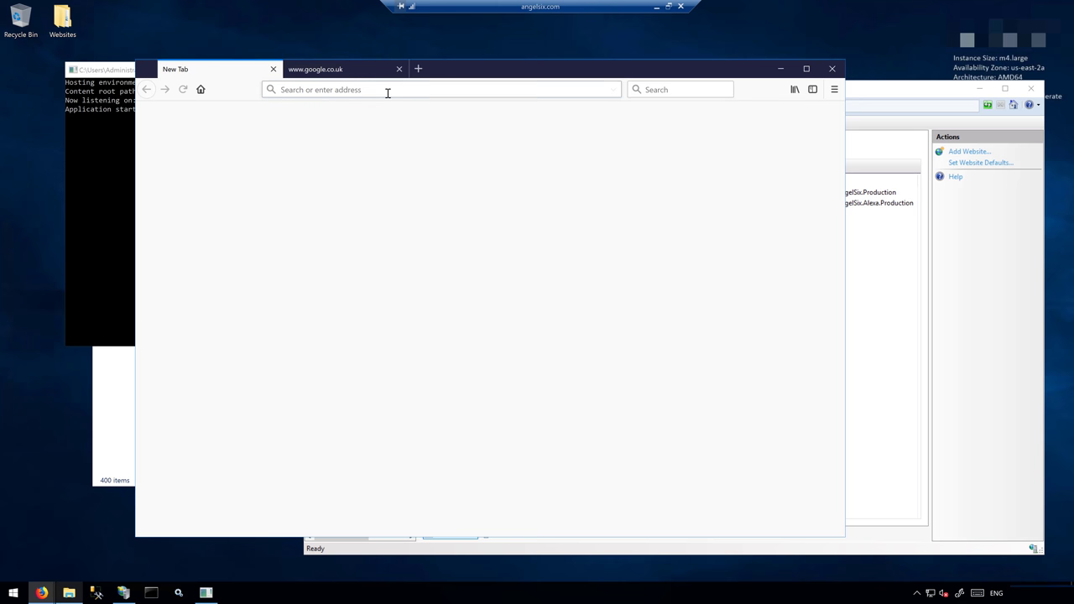
{"action": "left_click", "coordinate": [387, 93]}
{"action": "key", "text": "ctrl+v"}
{"action": "key", "text": "Return"}
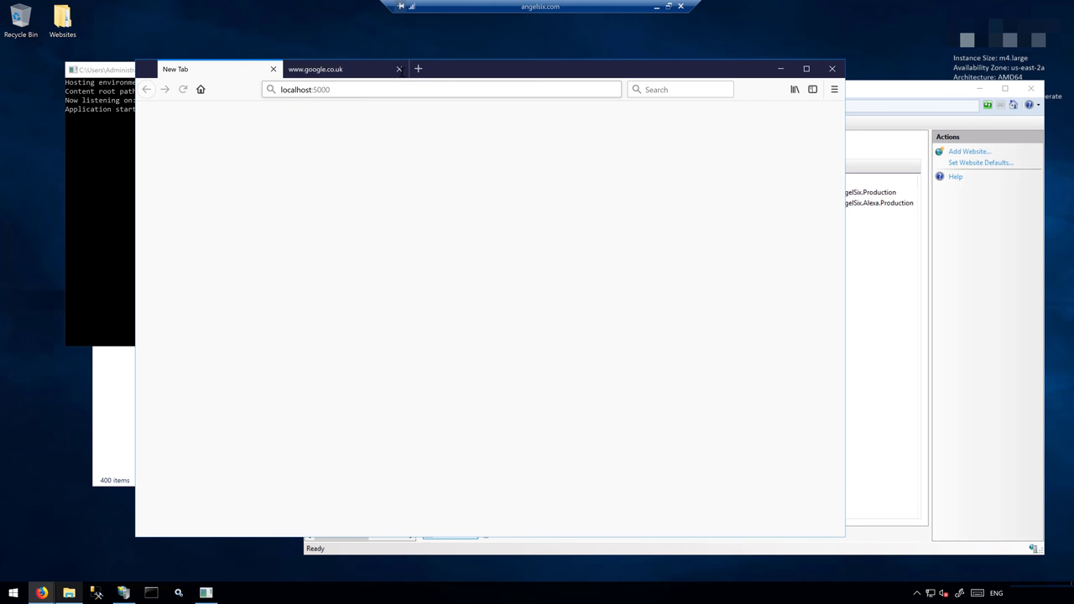
{"action": "left_click", "coordinate": [399, 69]}
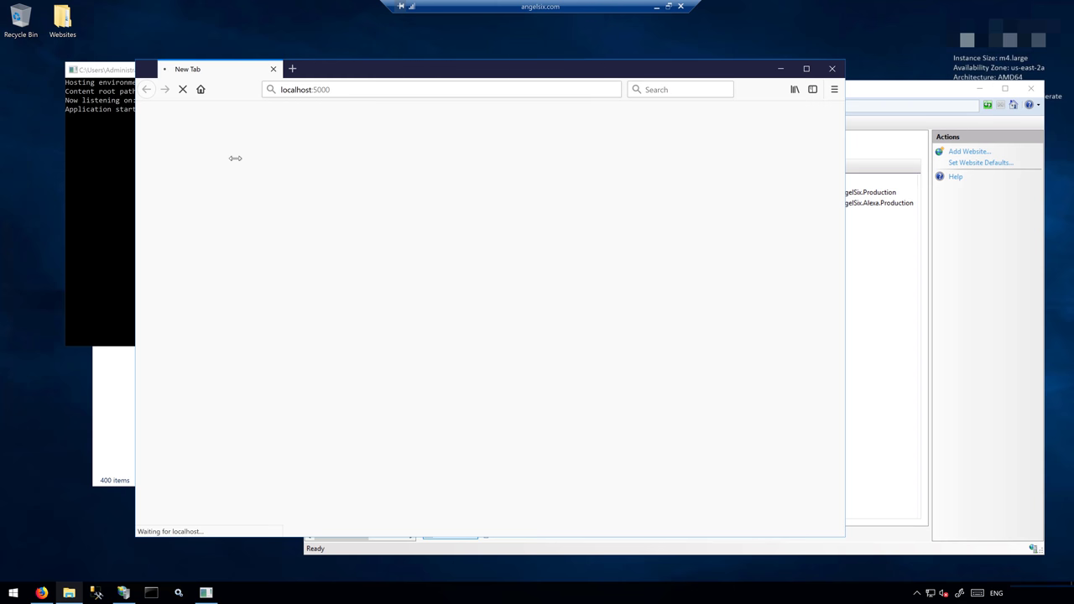
{"action": "left_click", "coordinate": [113, 72]}
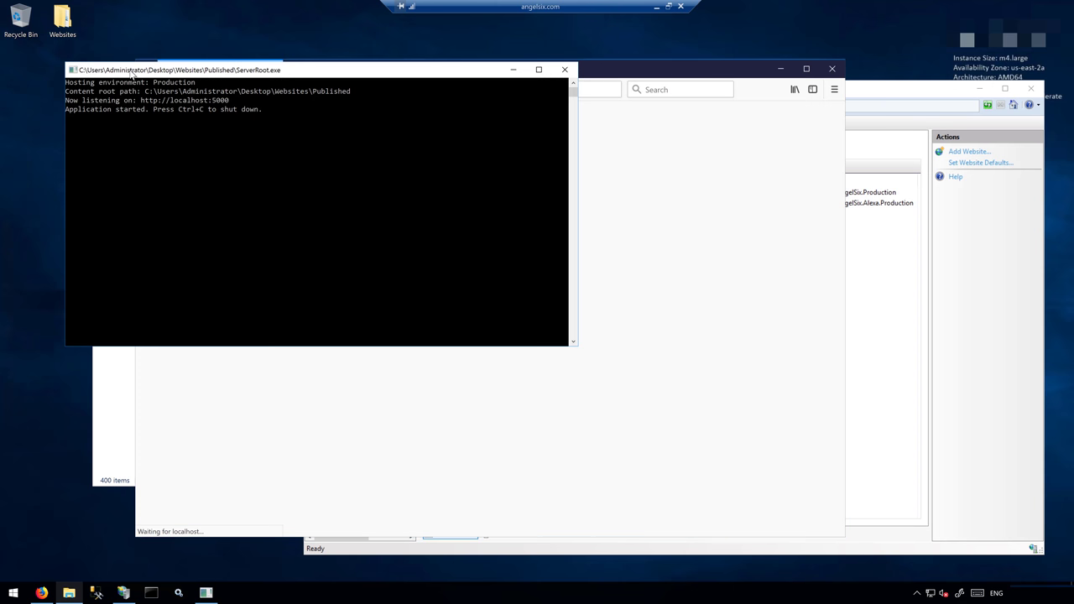
{"action": "left_click_drag", "start_coordinate": [118, 72], "coordinate": [93, 125]}
{"action": "left_click", "coordinate": [344, 77]}
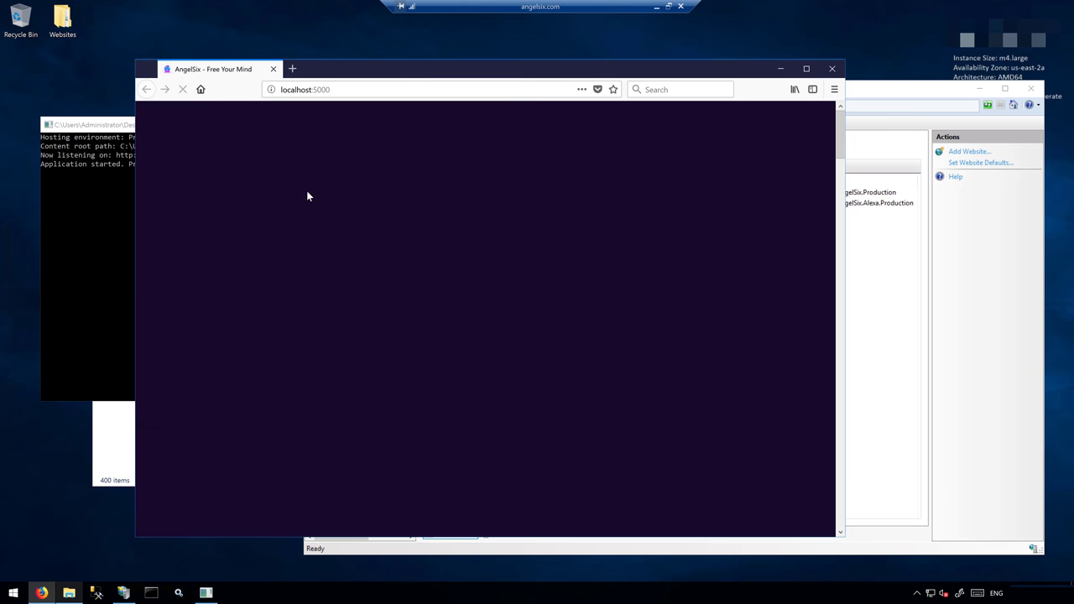
- Close the browser and shut down the running ServerRoot.exe console
{"action": "left_click", "coordinate": [831, 67]}
{"action": "left_click", "coordinate": [370, 181]}
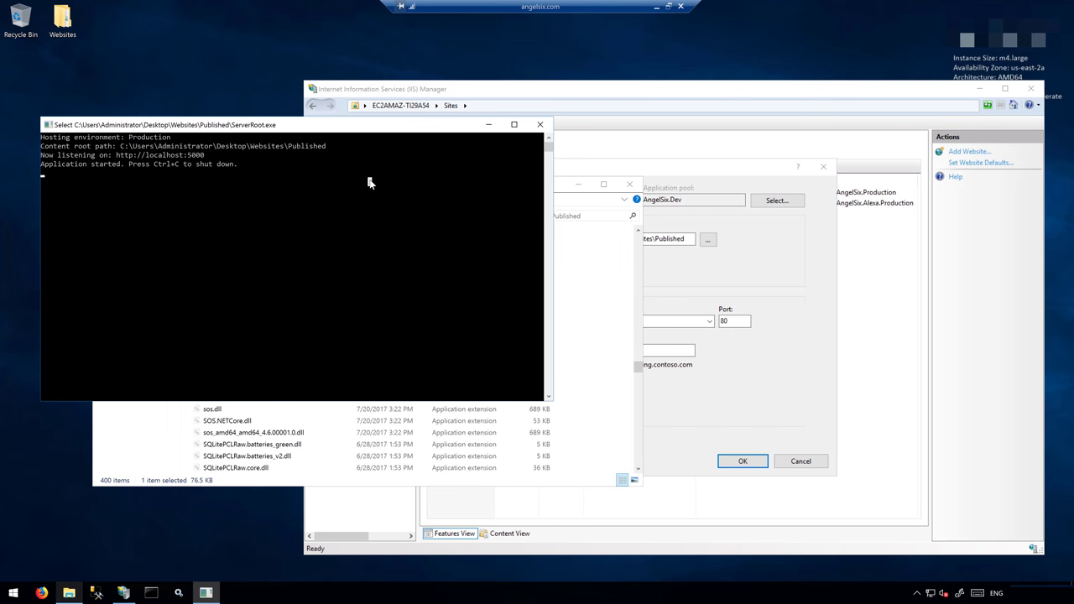
{"action": "key", "text": "ctrl+c"}
{"action": "left_click", "coordinate": [540, 124]}
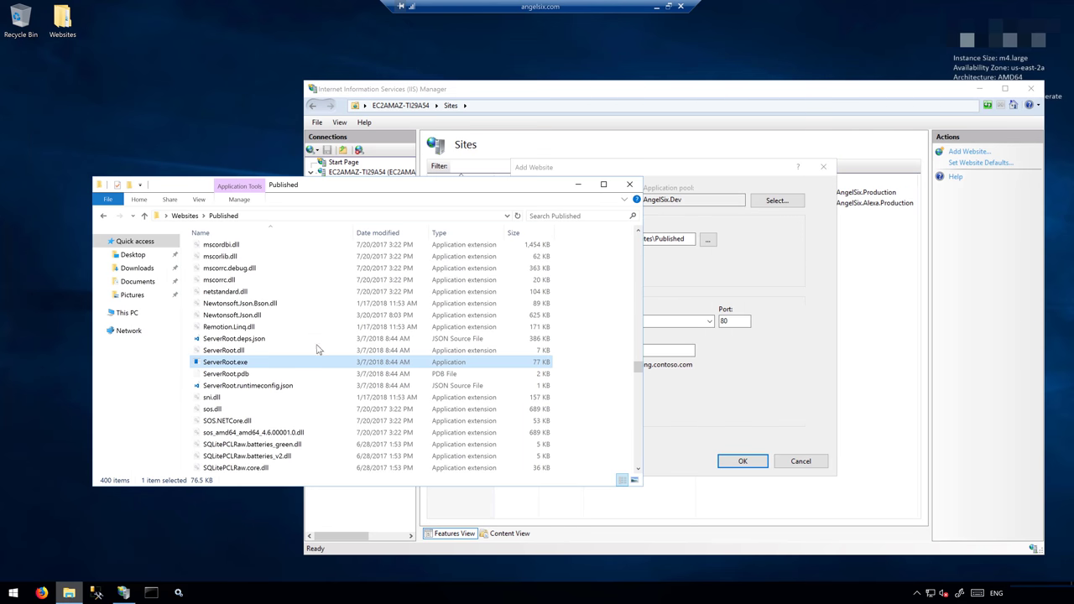
- Return to the Websites folder, close its window and create the AngelSix.Dev website with the dev.angelsix.com settings
{"action": "left_click", "coordinate": [252, 397]}
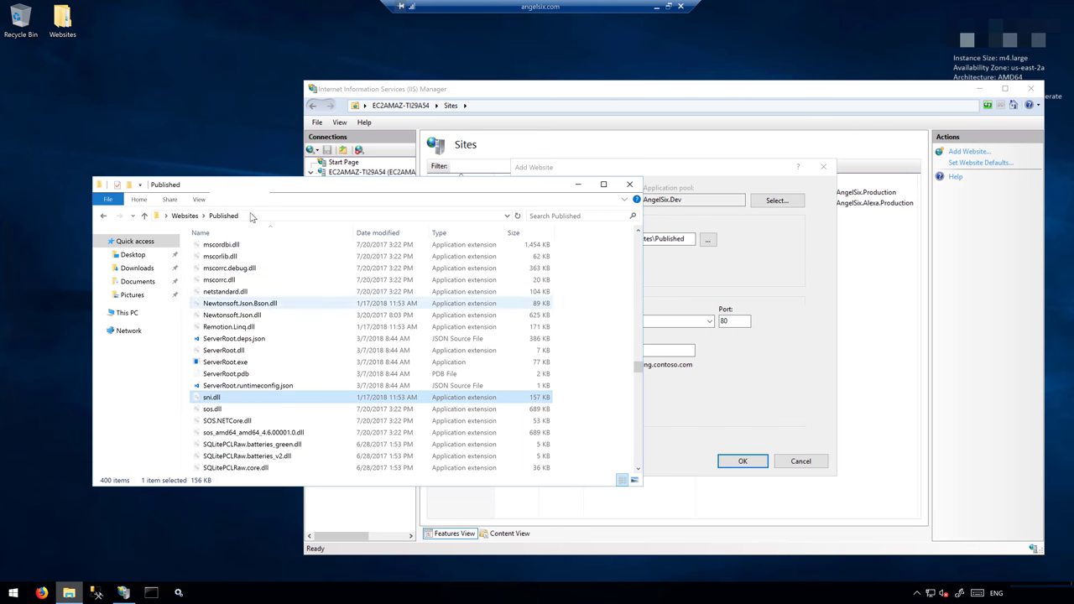
{"action": "left_click", "coordinate": [220, 292]}
{"action": "left_click", "coordinate": [185, 216]}
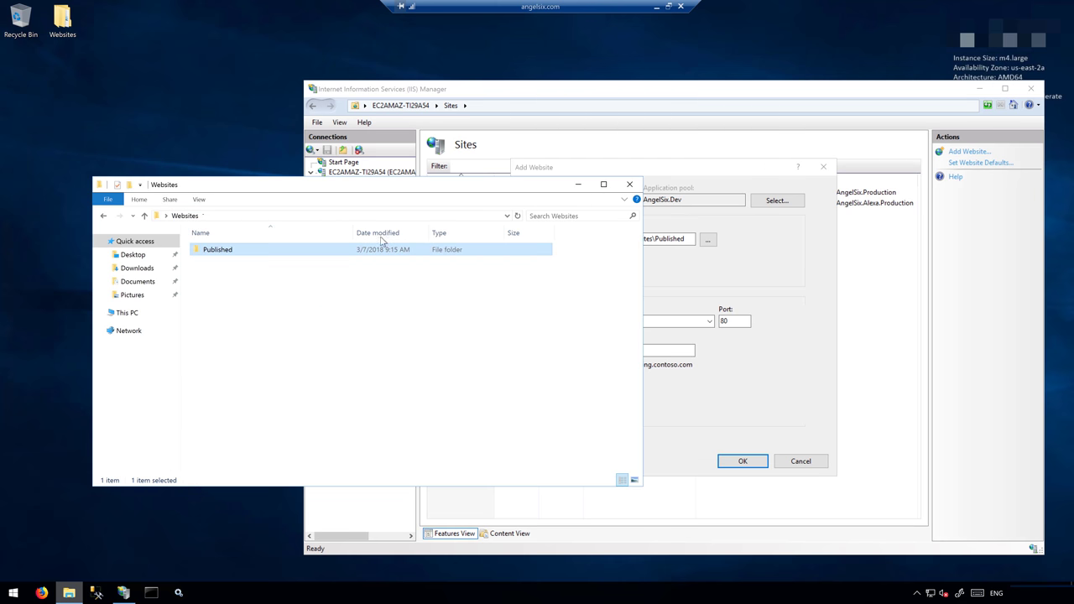
{"action": "left_click", "coordinate": [629, 183]}
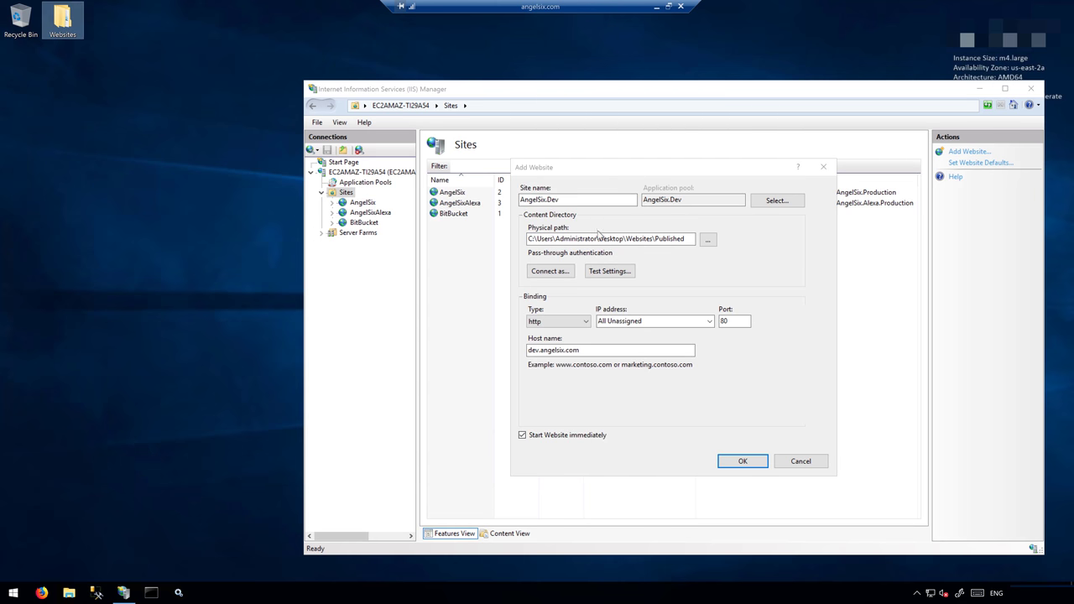
{"action": "left_click", "coordinate": [757, 464]}
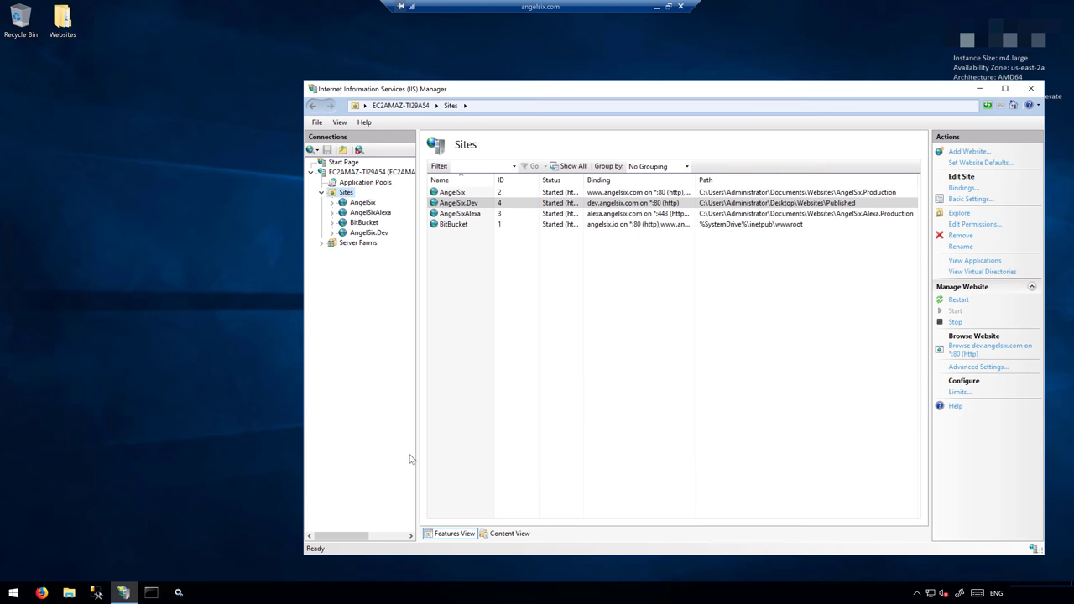
- Set the .NET CLR version of the AngelSix.Dev application pool to No Managed Code
{"action": "left_click", "coordinate": [444, 205]}
{"action": "left_click", "coordinate": [357, 182]}
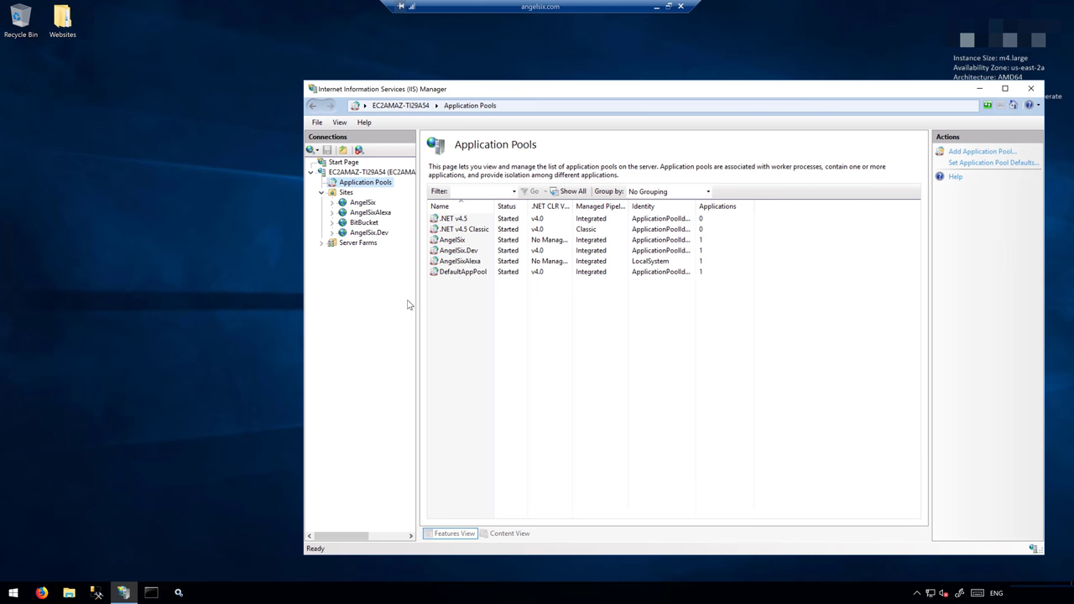
{"action": "left_click", "coordinate": [468, 250]}
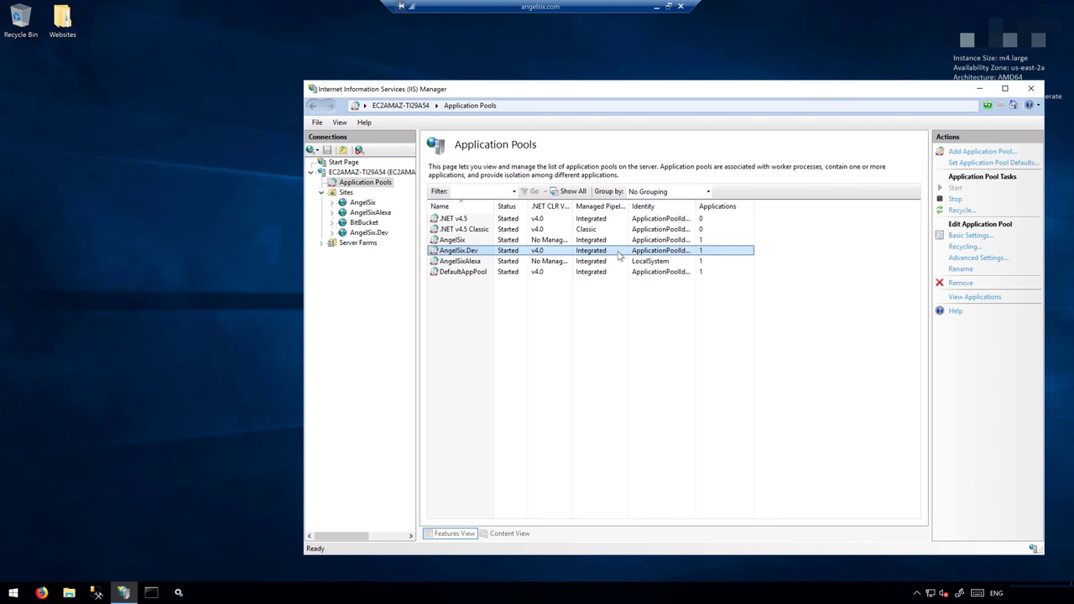
{"action": "double_click", "coordinate": [549, 253]}
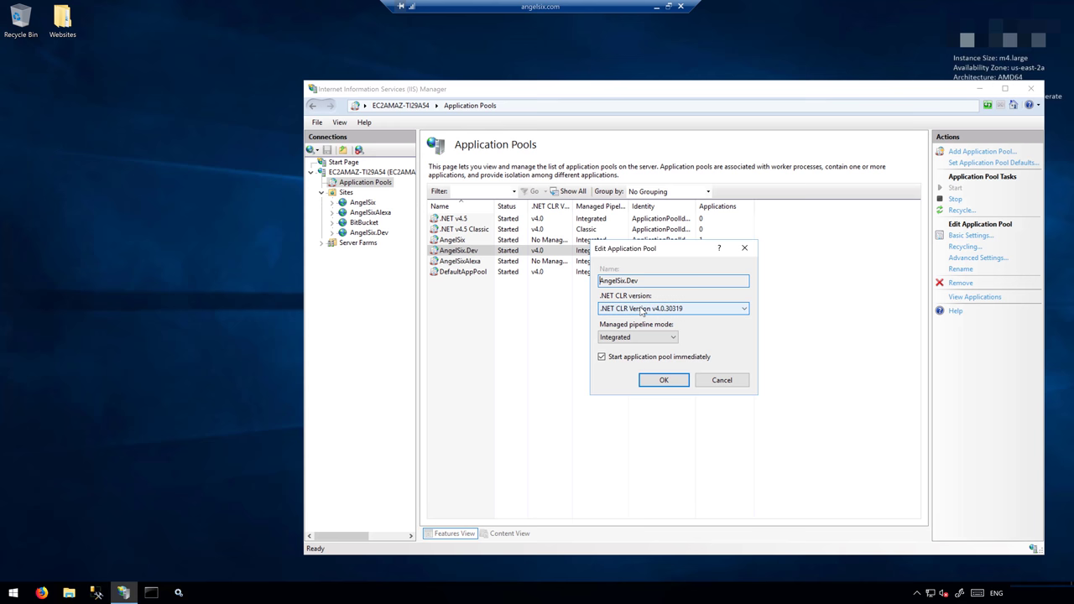
{"action": "left_click", "coordinate": [630, 309]}
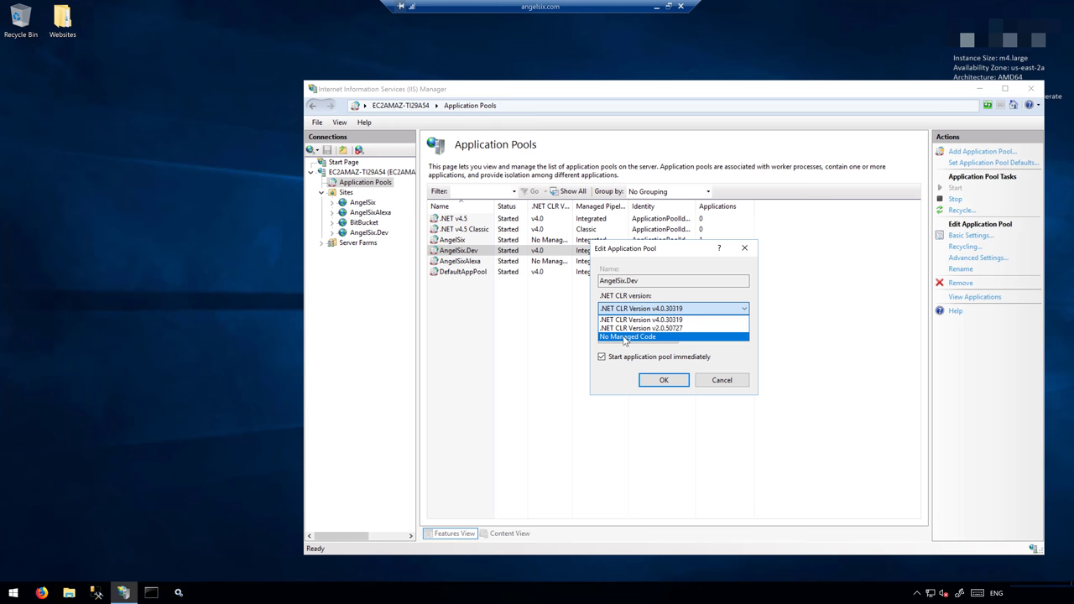
{"action": "left_click", "coordinate": [624, 336]}
{"action": "left_click", "coordinate": [656, 380]}
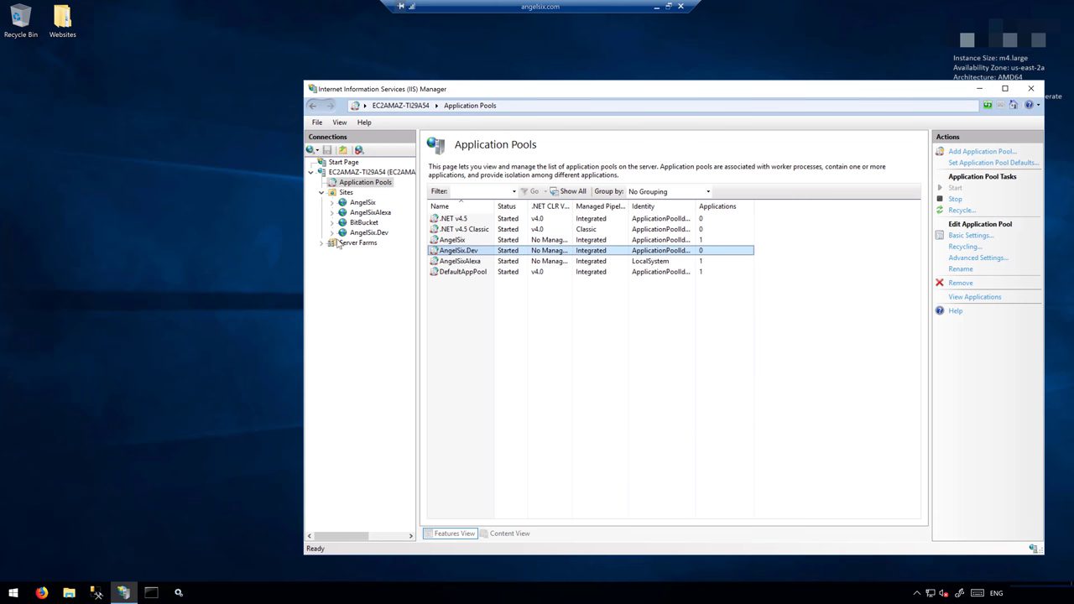
- Open the site bindings of AngelSix.Dev and examine the dev.angelsix.com entry
{"action": "left_click", "coordinate": [368, 234]}
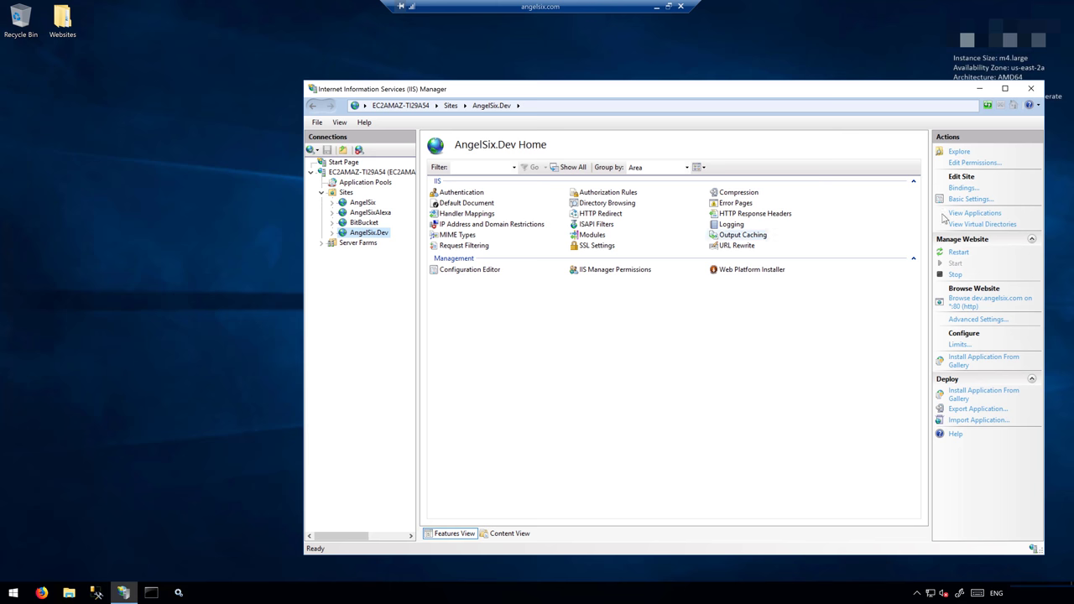
{"action": "left_click", "coordinate": [974, 189]}
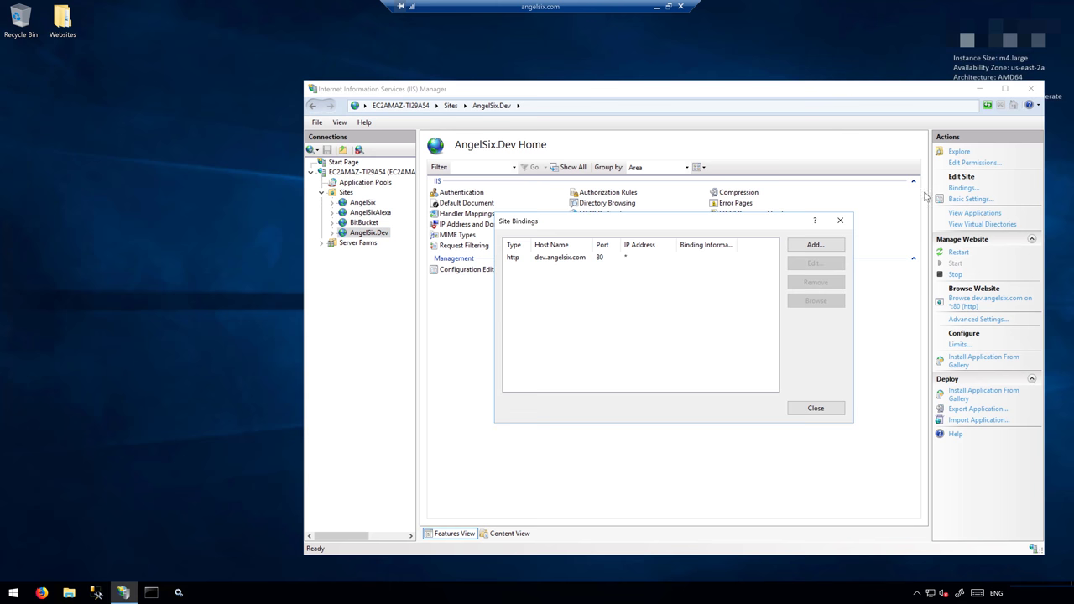
{"action": "left_click", "coordinate": [556, 258]}
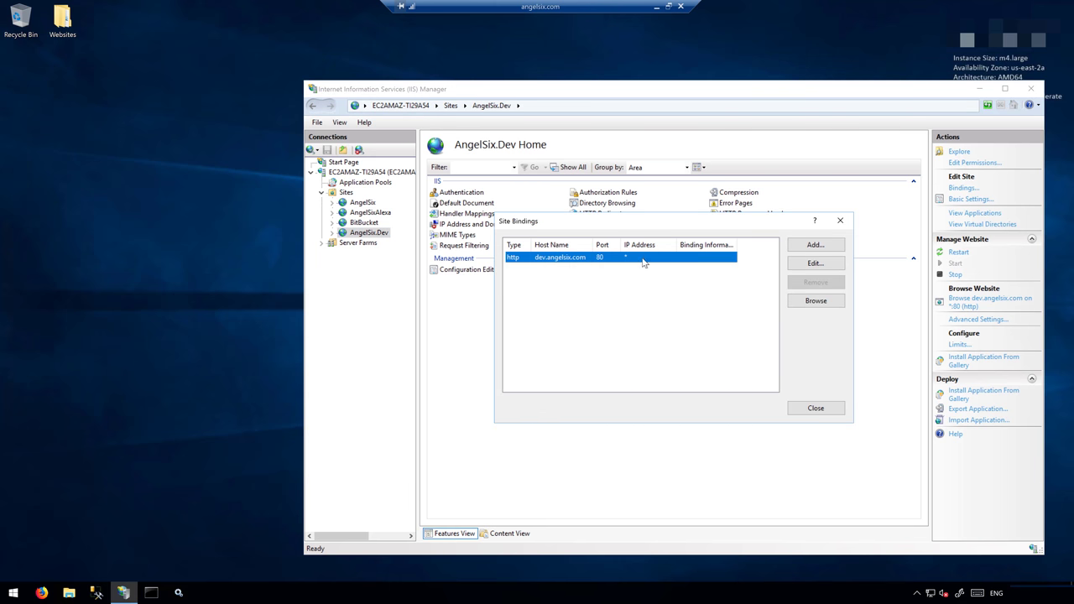
{"action": "left_click", "coordinate": [815, 244]}
{"action": "left_click_drag", "start_coordinate": [626, 241], "coordinate": [623, 307]}
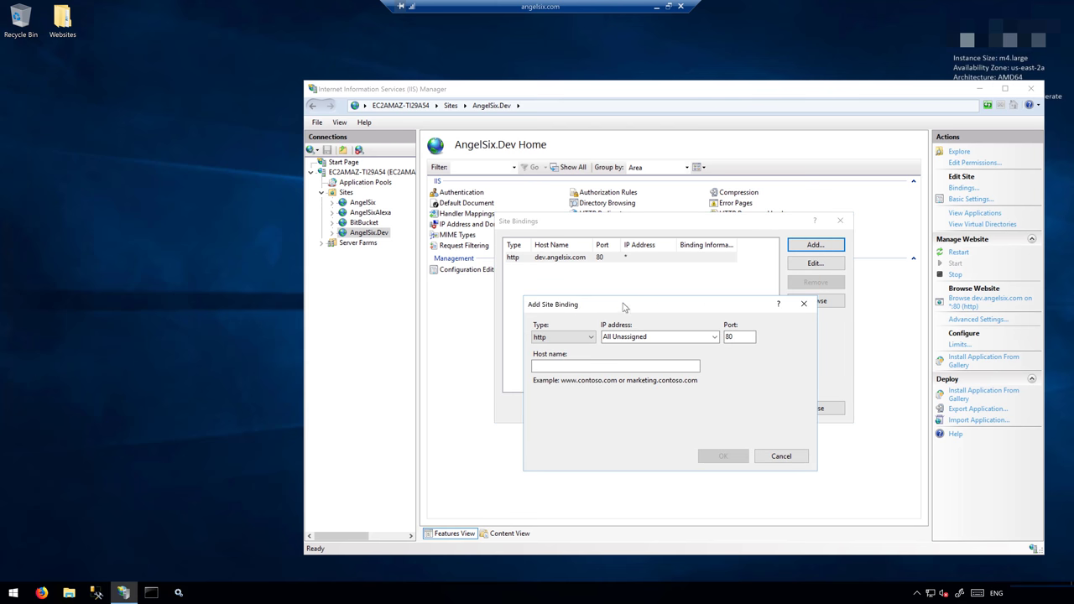
{"action": "left_click", "coordinate": [556, 342]}
{"action": "left_click", "coordinate": [541, 357]}
{"action": "left_click", "coordinate": [555, 339]}
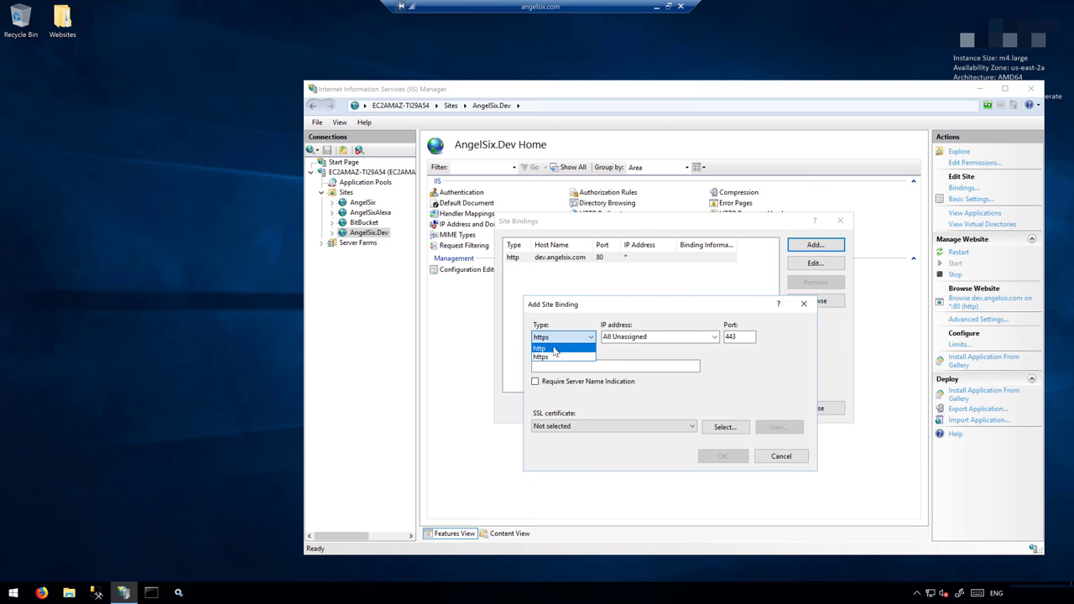
{"action": "left_click", "coordinate": [553, 349]}
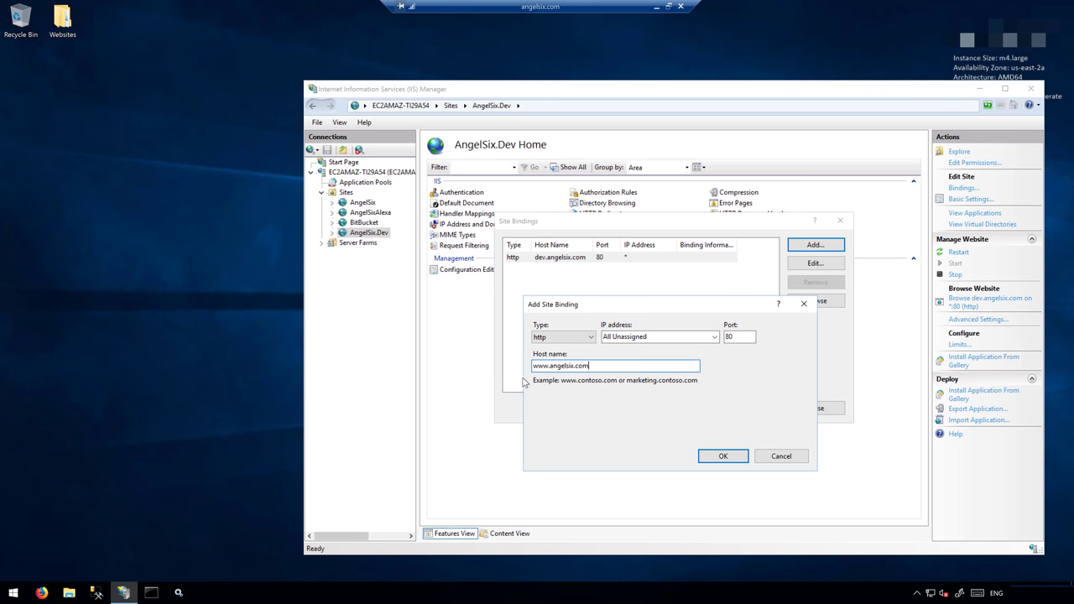
{"action": "left_click_drag", "start_coordinate": [551, 367], "coordinate": [365, 338]}
{"action": "key", "text": "BackSpace"}
{"action": "left_click", "coordinate": [781, 456]}
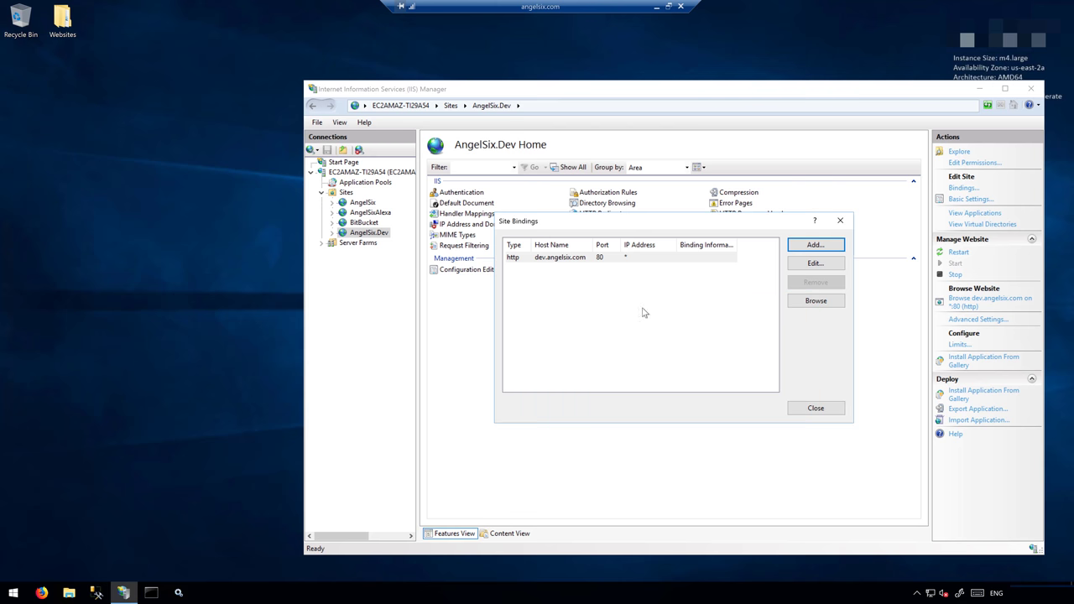
{"action": "left_click", "coordinate": [840, 220]}
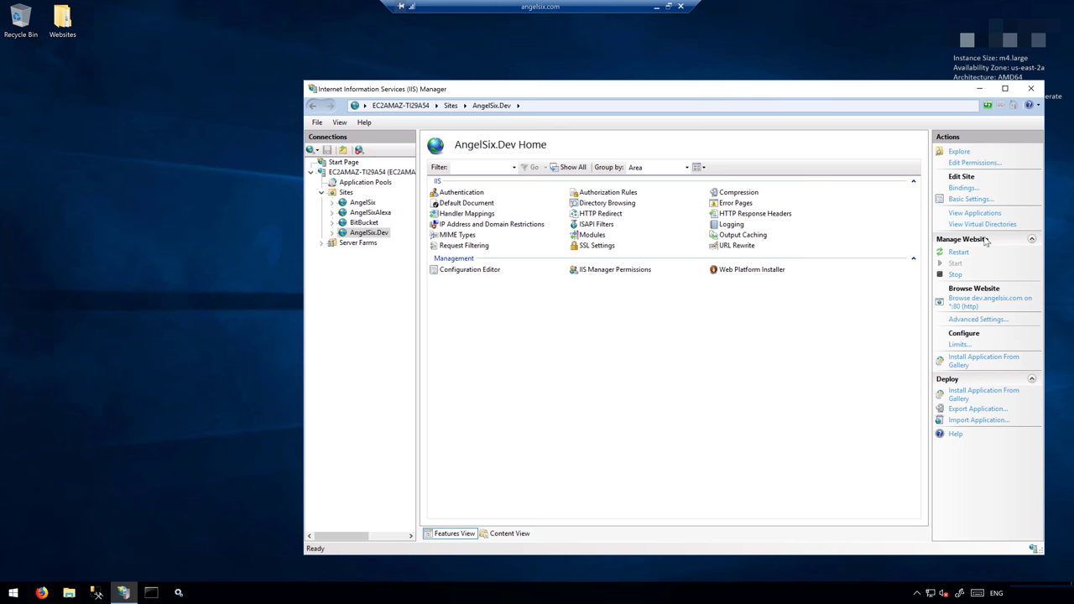
- Browse the AngelSix.Dev website at dev.angelsix.com from IIS Manager, inspect the returned page and close the browser
{"action": "left_click", "coordinate": [988, 305]}
{"action": "left_click", "coordinate": [178, 239]}
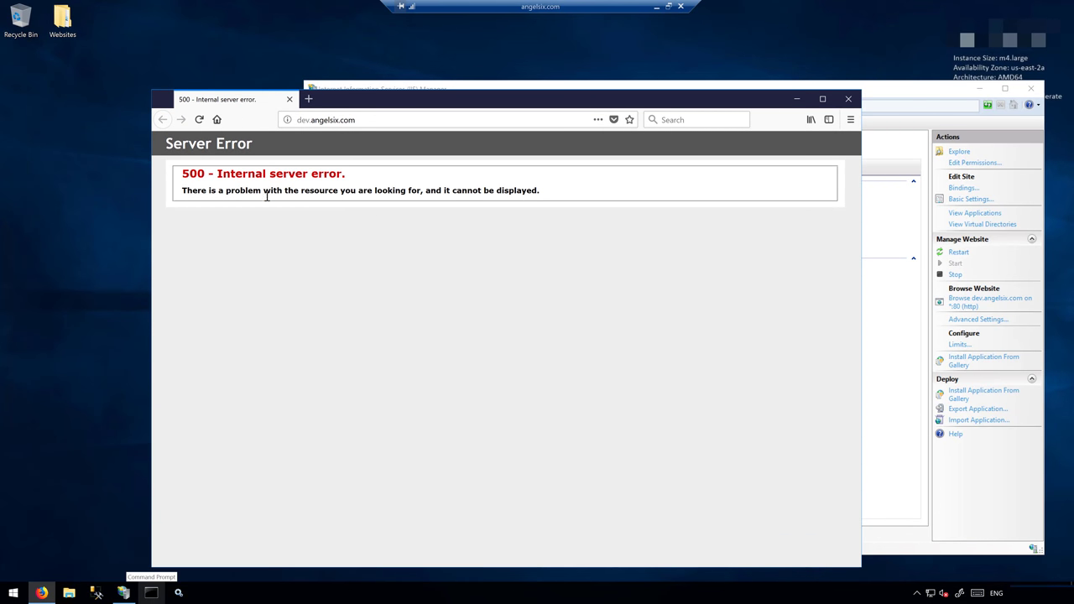
{"action": "left_click", "coordinate": [352, 120]}
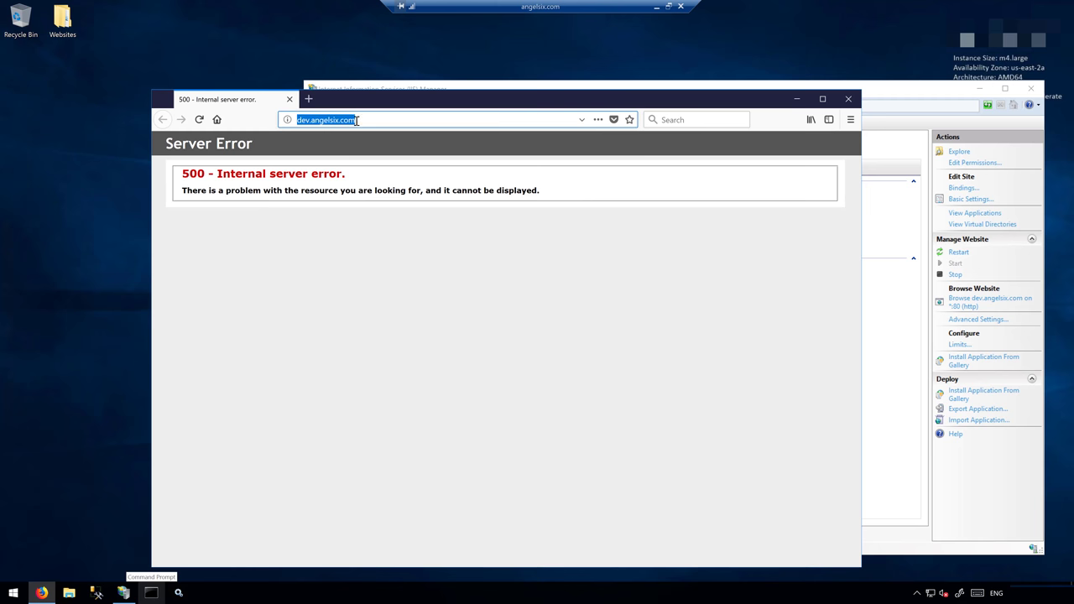
{"action": "left_click", "coordinate": [314, 206]}
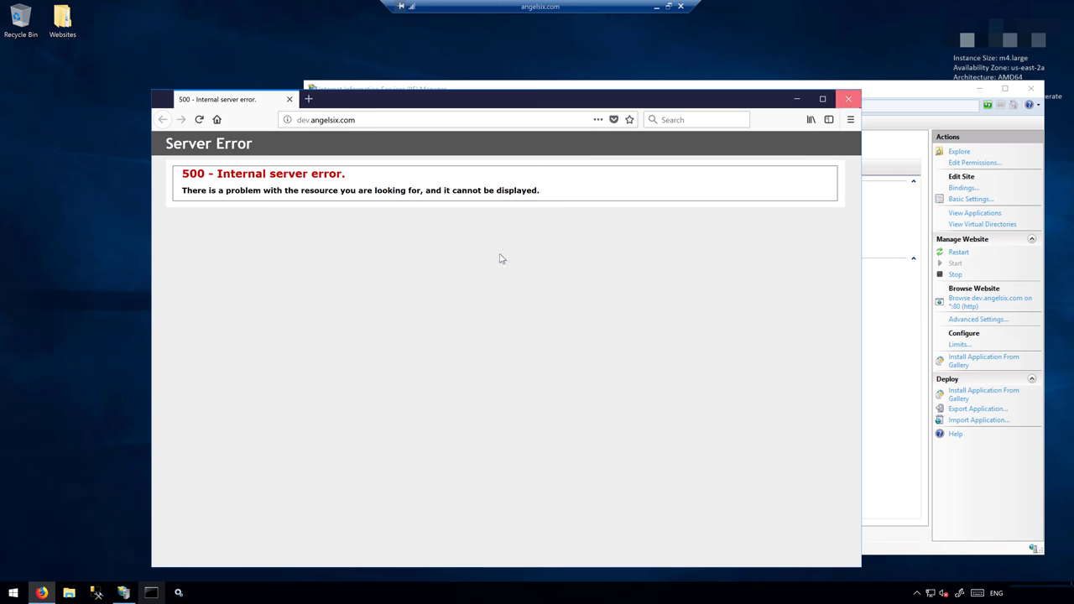
{"action": "key", "text": "alt+F4"}
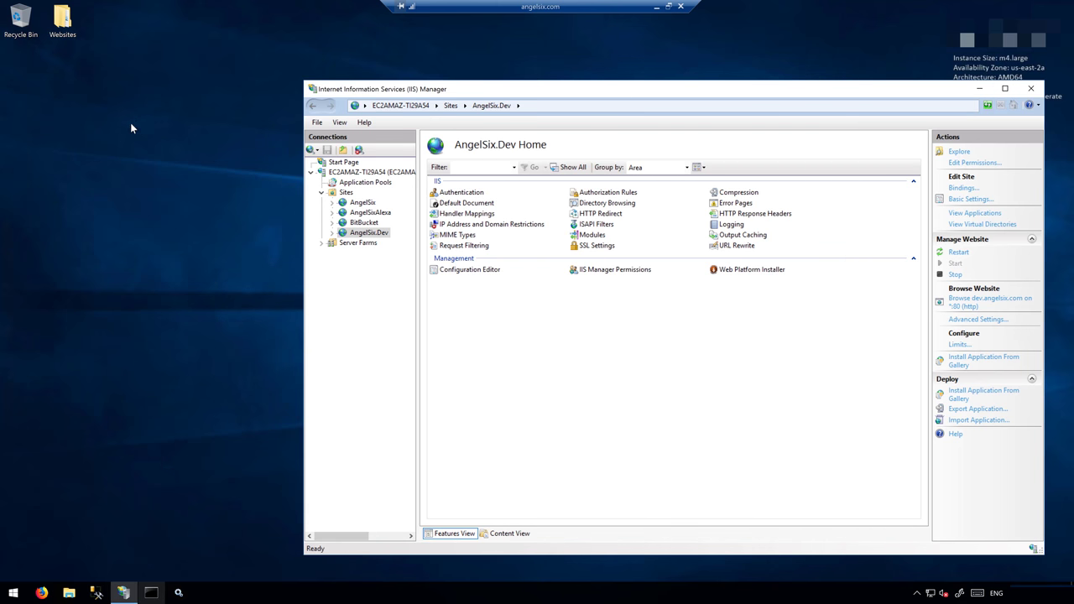
- Review the AngelSix.Dev entry in the list of application pools
{"action": "left_click", "coordinate": [63, 21]}
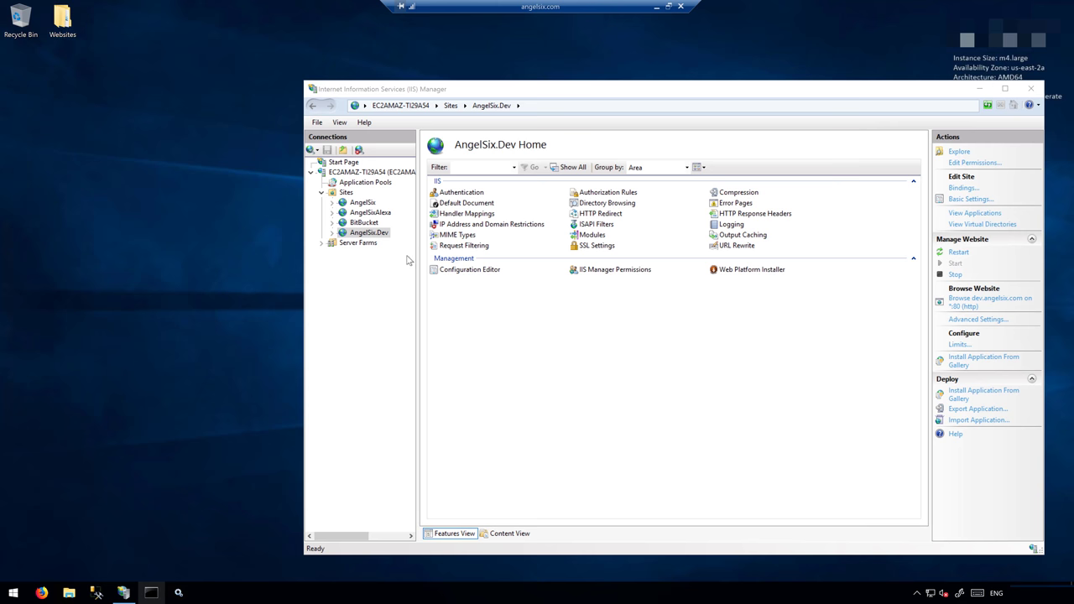
{"action": "left_click", "coordinate": [355, 229]}
{"action": "left_click", "coordinate": [365, 182]}
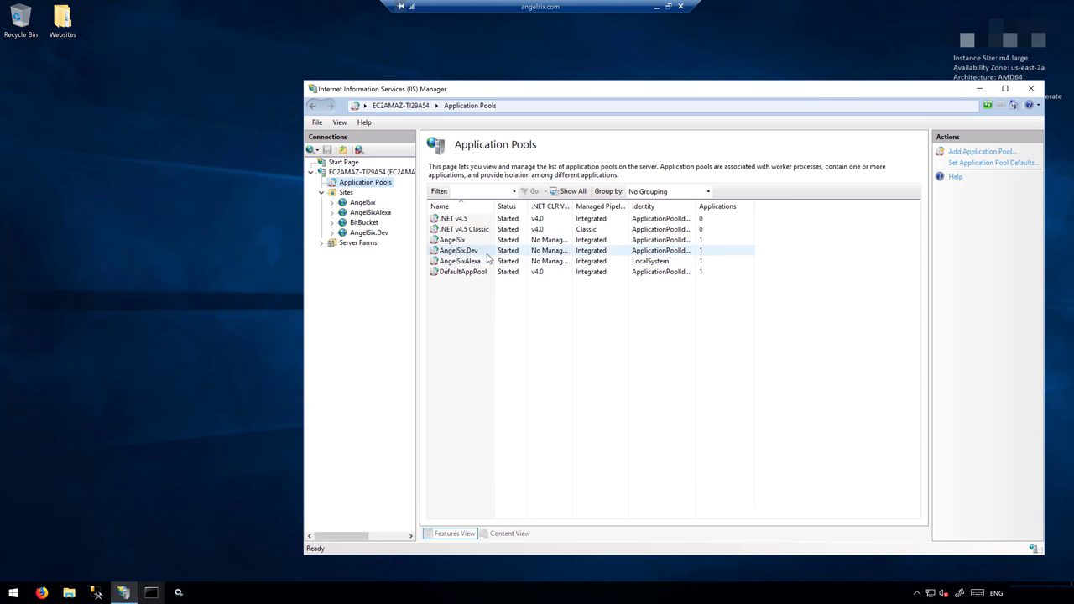
{"action": "left_click", "coordinate": [514, 251]}
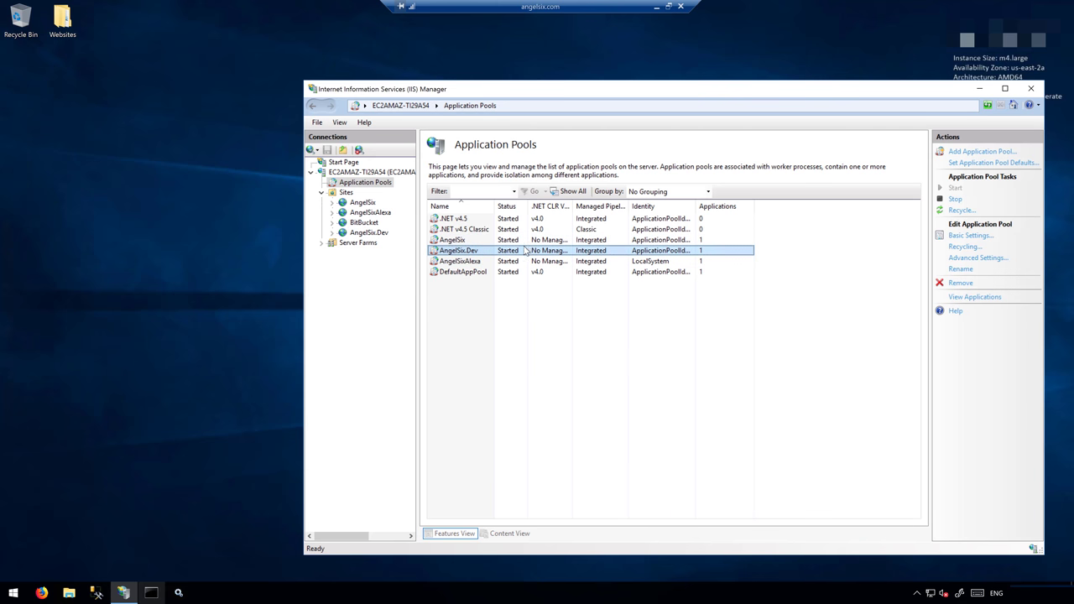
{"action": "double_click", "coordinate": [62, 20]}
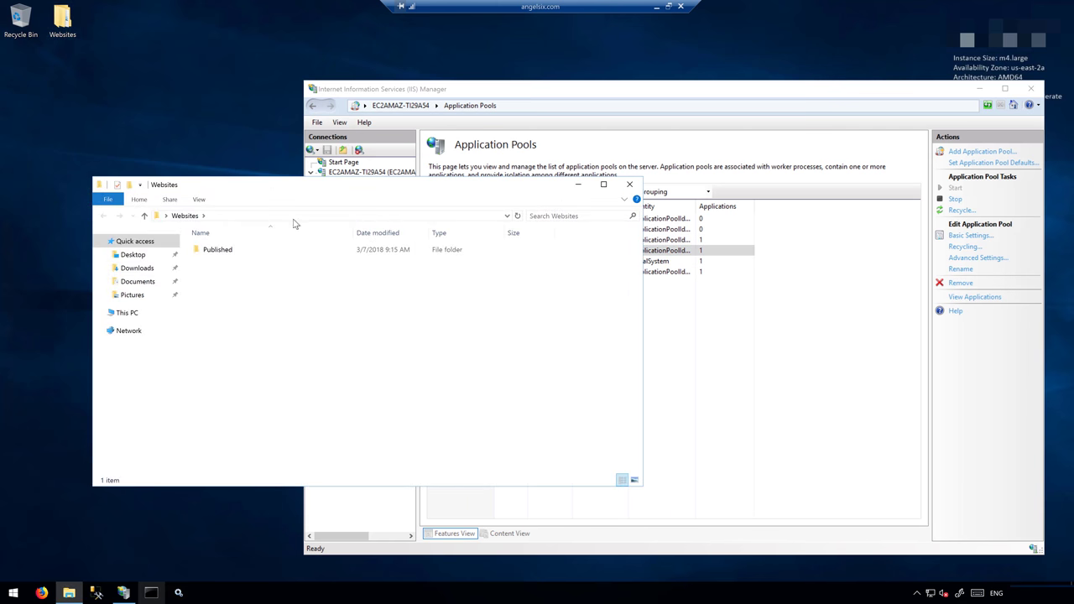
{"action": "left_click", "coordinate": [227, 252]}
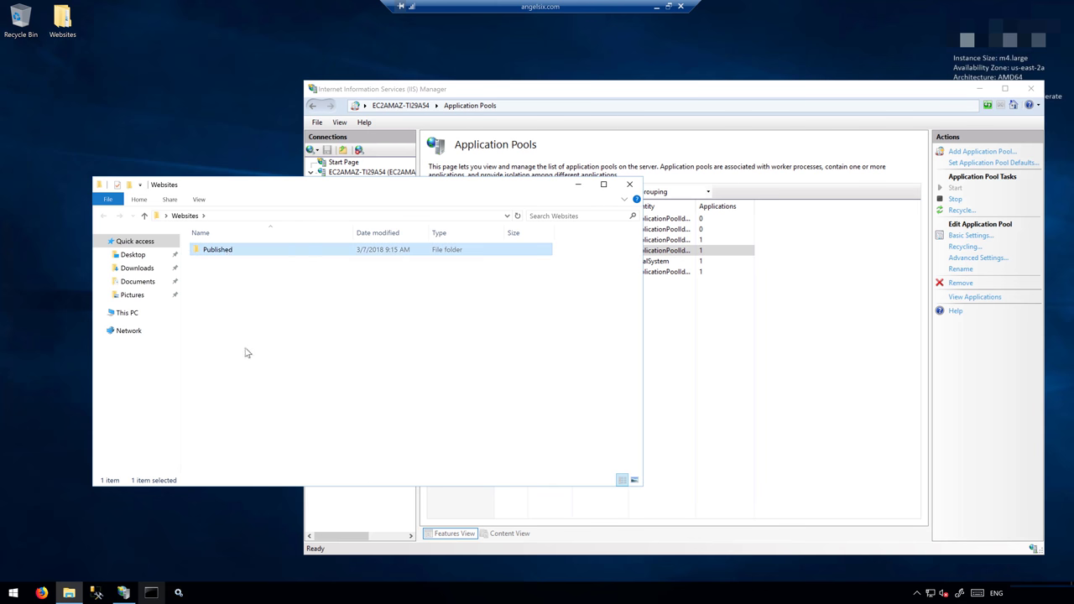
{"action": "key", "text": "Menu"}
{"action": "left_click", "coordinate": [210, 338]}
{"action": "left_click", "coordinate": [629, 184]}
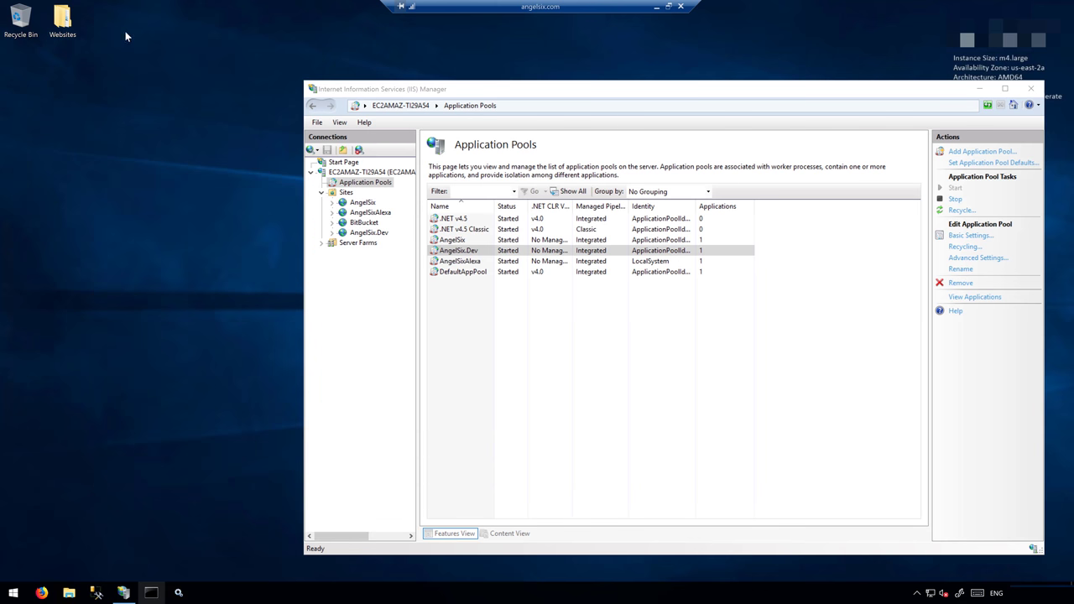
- Open the security permissions of the Websites desktop folder for editing
{"action": "right_click", "coordinate": [65, 23]}
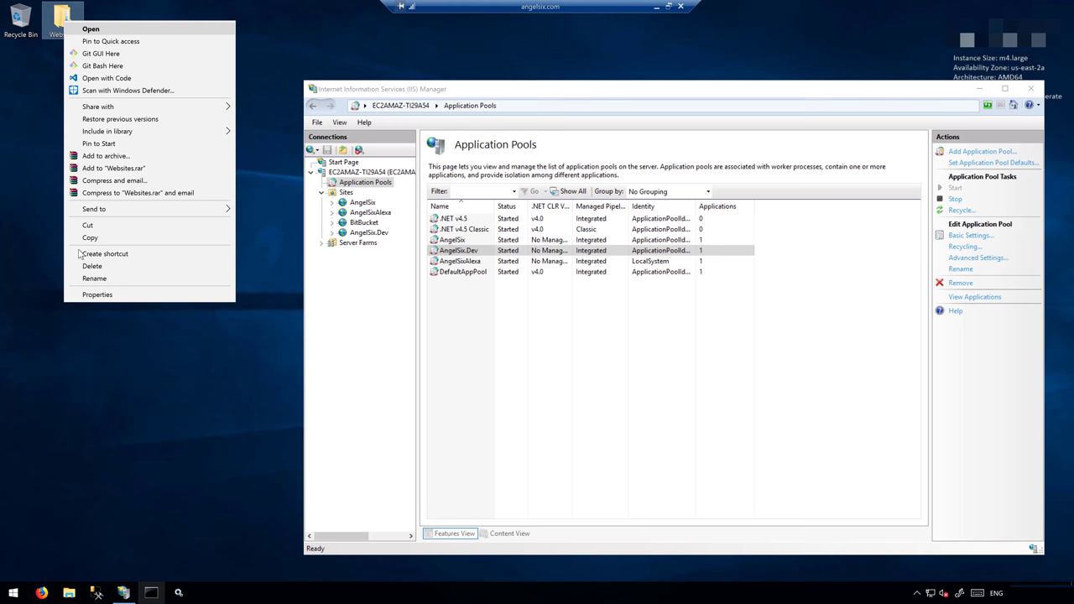
{"action": "left_click", "coordinate": [97, 295]}
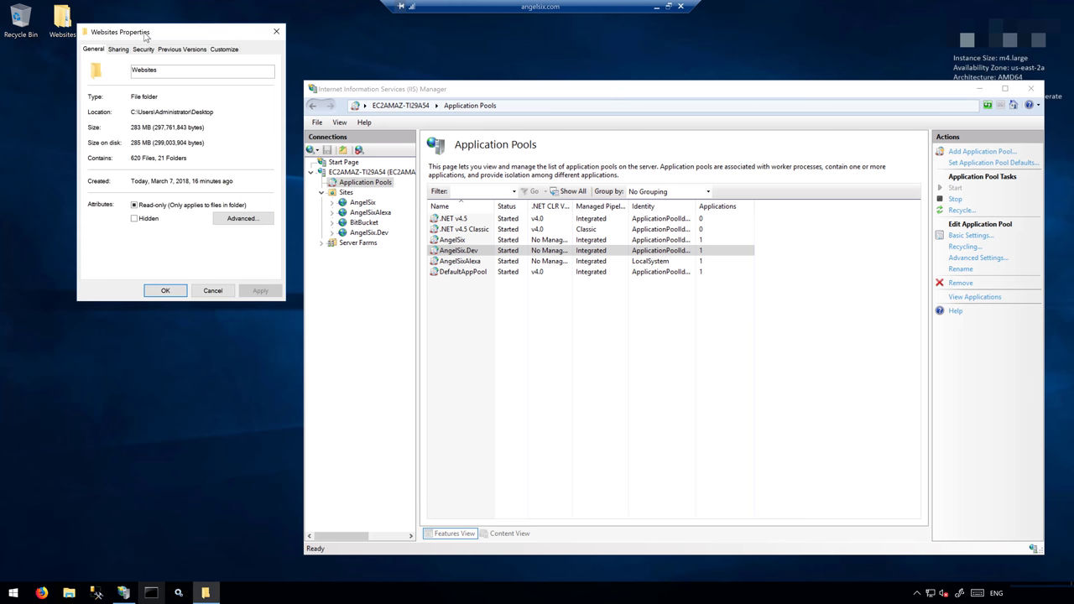
{"action": "left_click_drag", "start_coordinate": [146, 36], "coordinate": [169, 104]}
{"action": "left_click", "coordinate": [168, 118]}
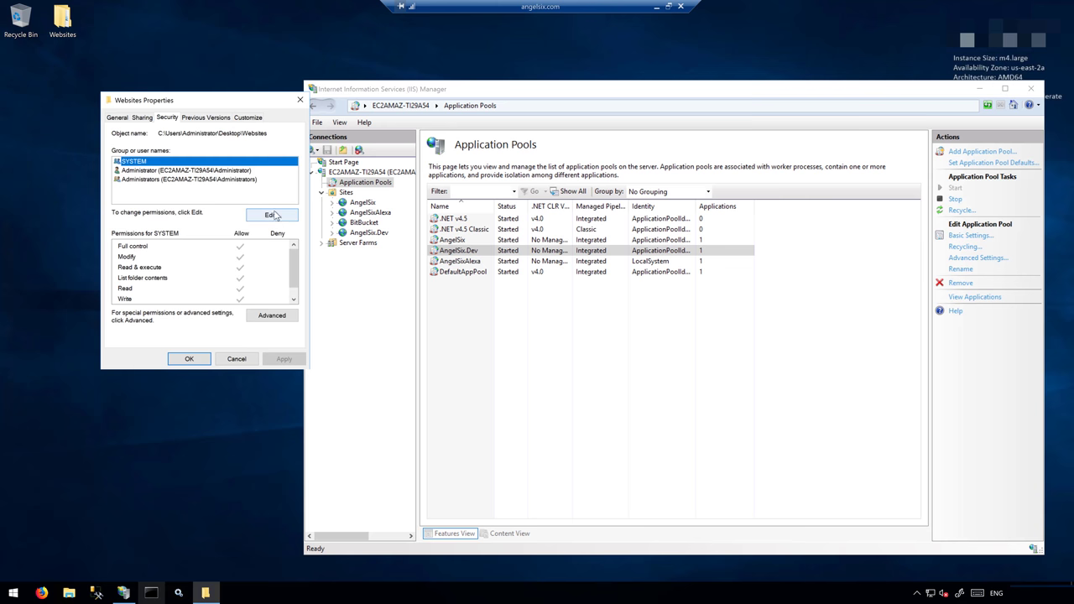
{"action": "left_click", "coordinate": [271, 216]}
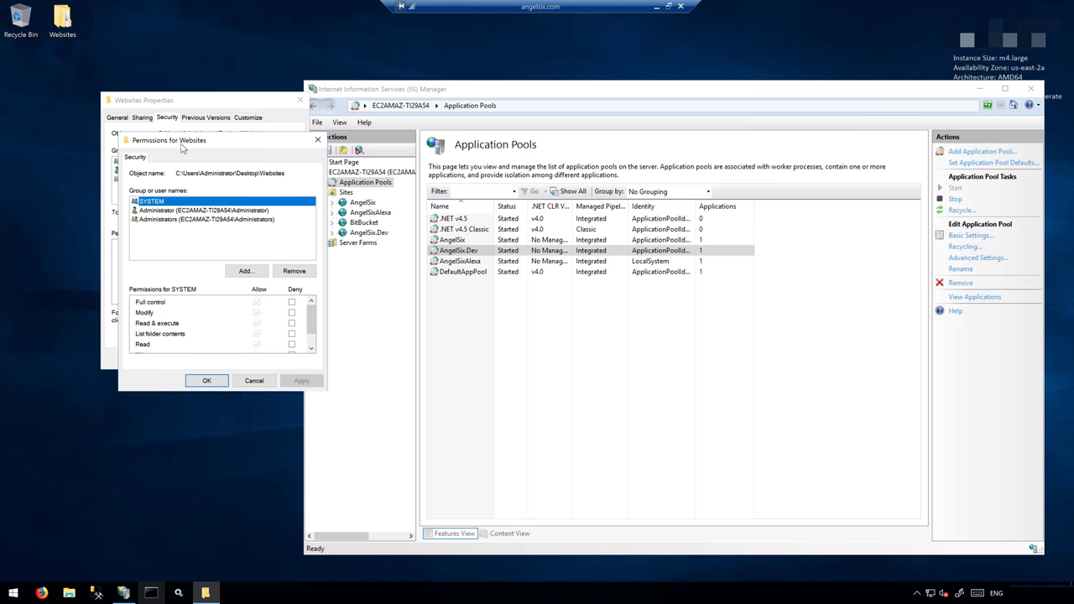
- Add the IIS_IUSRS group to the Websites folder's permissions and save the folder's properties
{"action": "left_click", "coordinate": [244, 271]}
{"action": "type", "text": "IIS_IUSRS"}
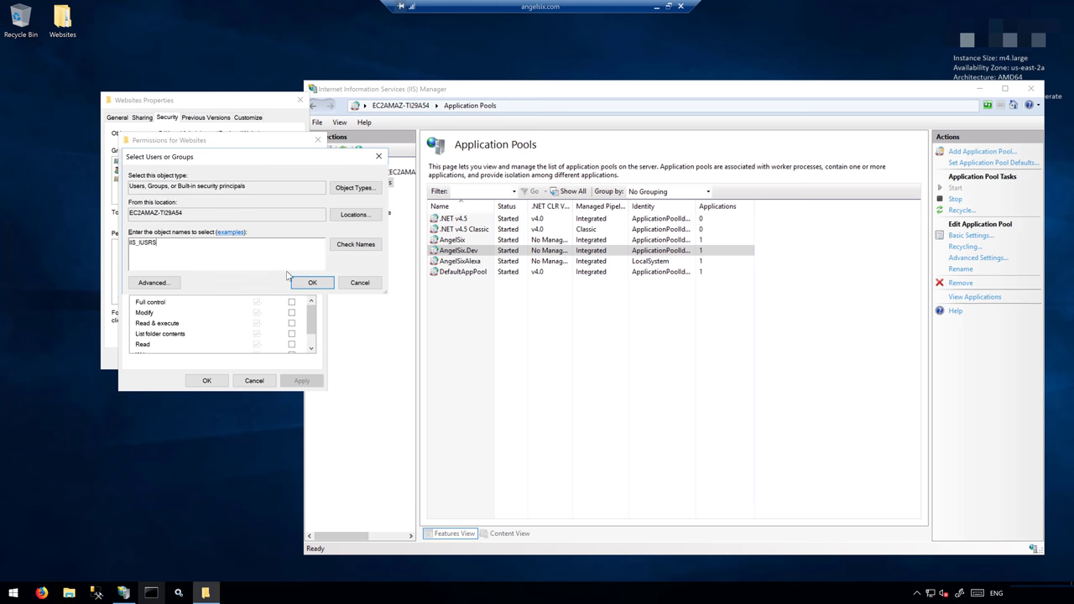
{"action": "left_click", "coordinate": [311, 283]}
{"action": "left_click", "coordinate": [157, 229]}
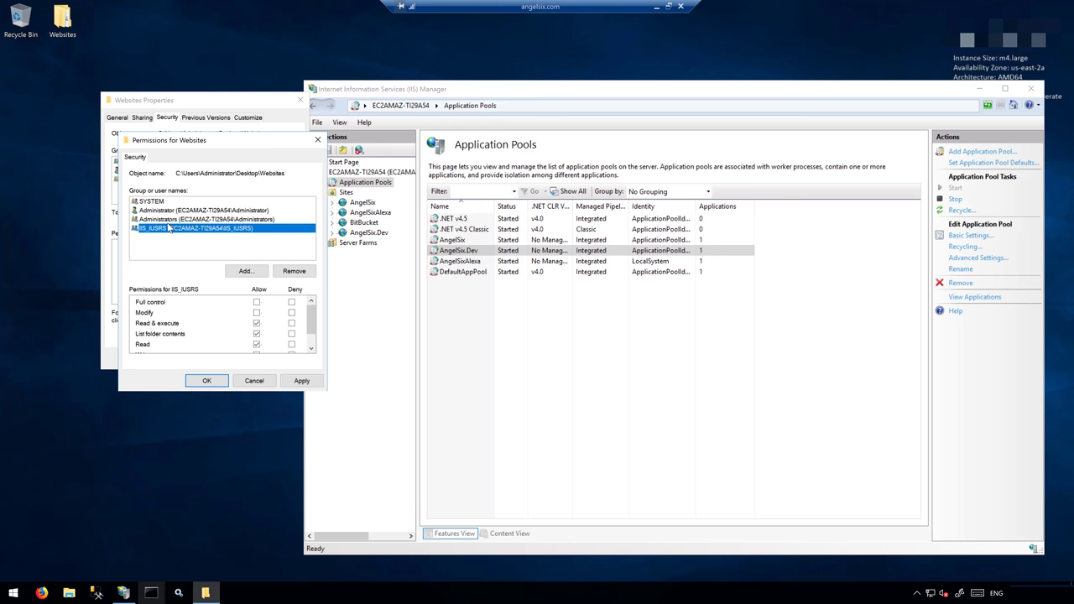
{"action": "left_click", "coordinate": [256, 305]}
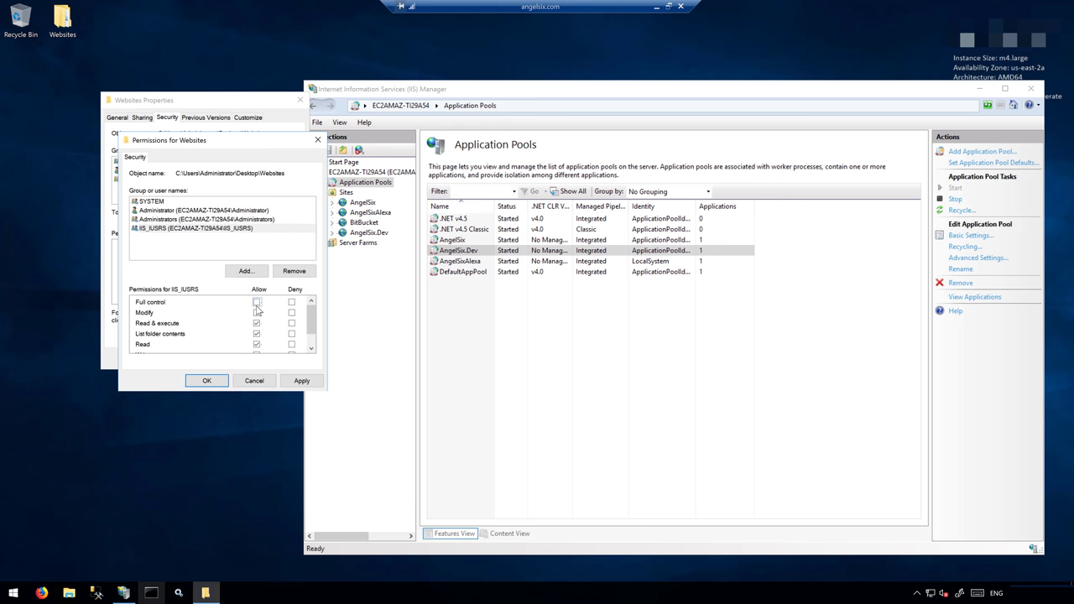
{"action": "left_click", "coordinate": [190, 381]}
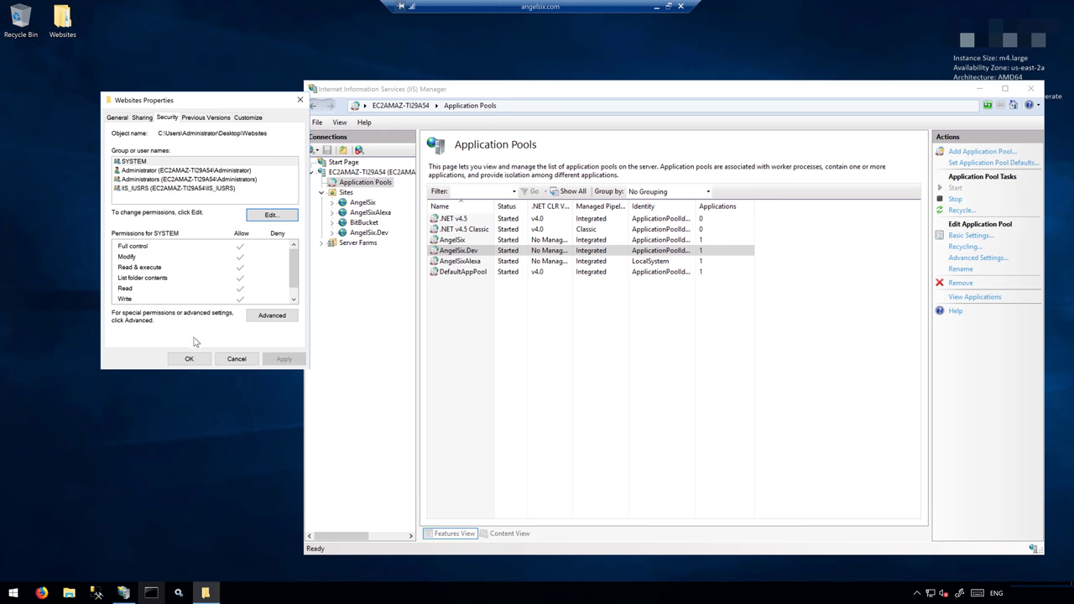
{"action": "left_click", "coordinate": [189, 359]}
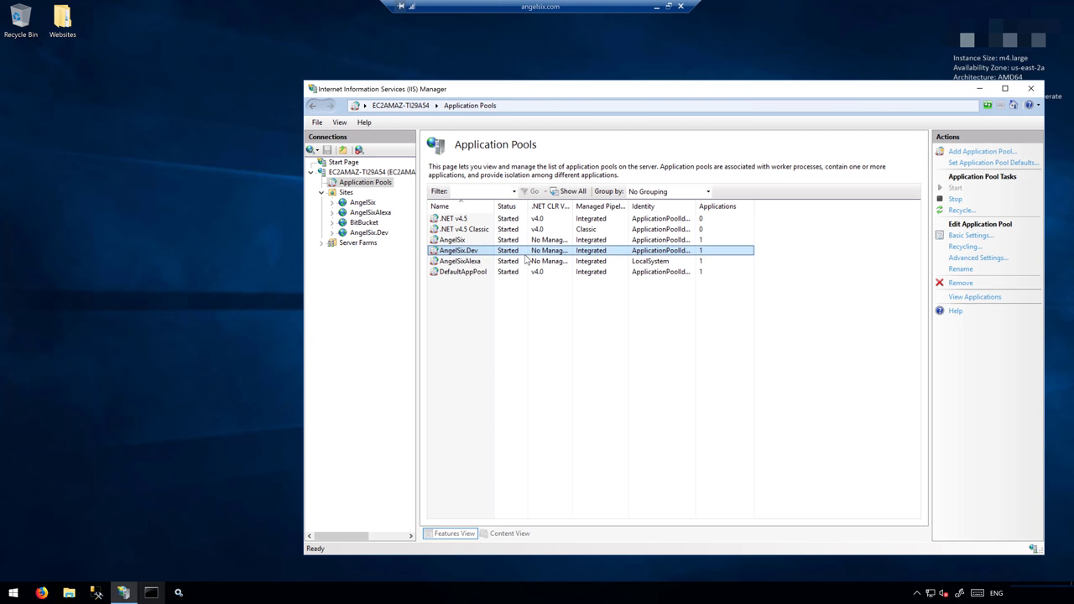
- Select the AngelSix.Dev site in IIS Manager and browse it at dev.angelsix.com
{"action": "key", "text": "F2"}
{"action": "key", "text": "Return"}
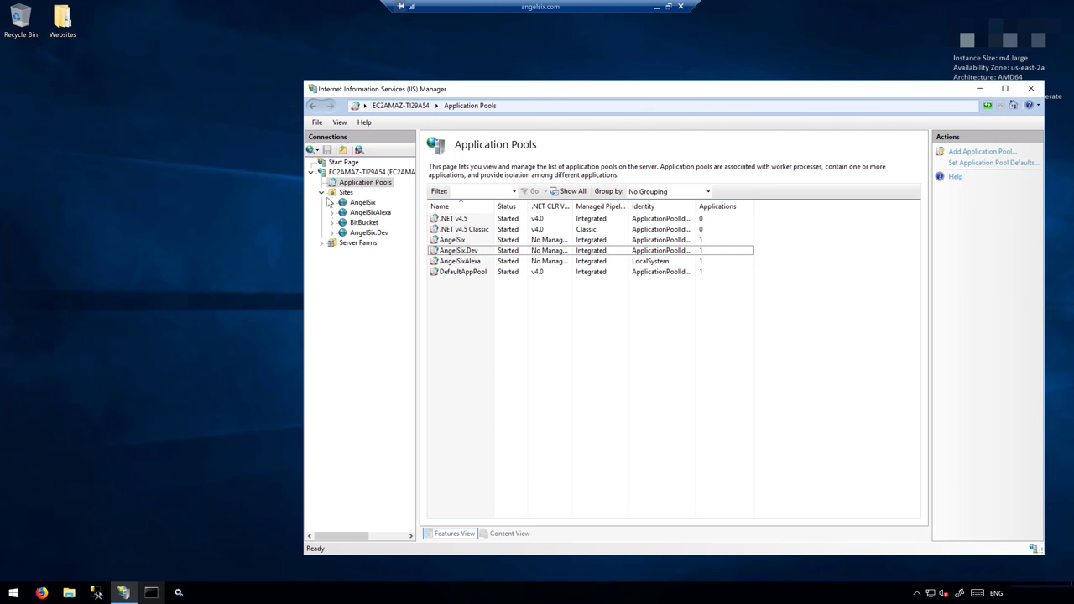
{"action": "left_click", "coordinate": [369, 232]}
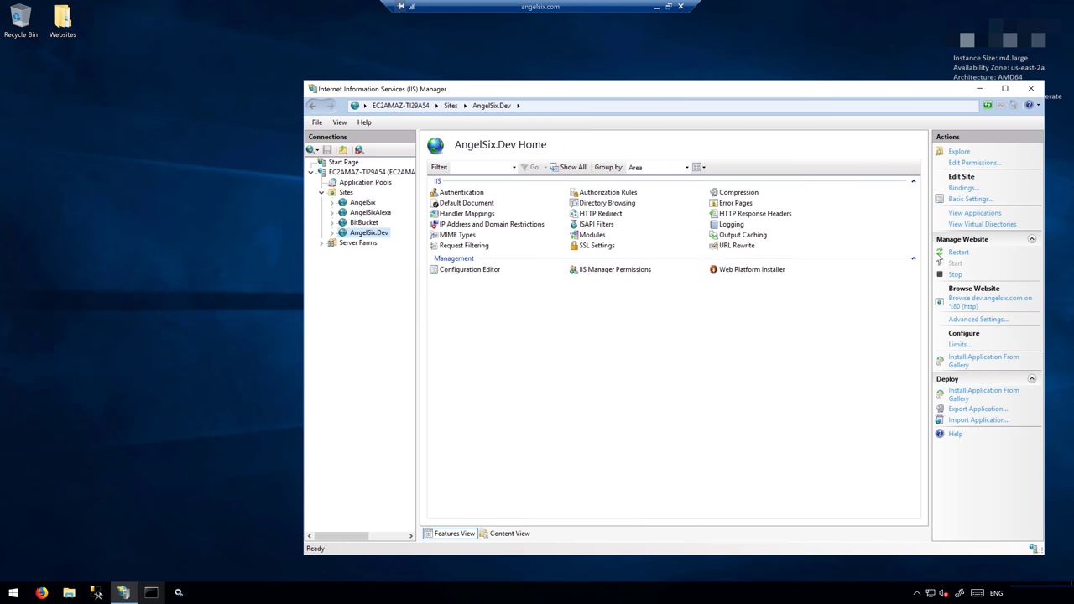
{"action": "left_click", "coordinate": [983, 303]}
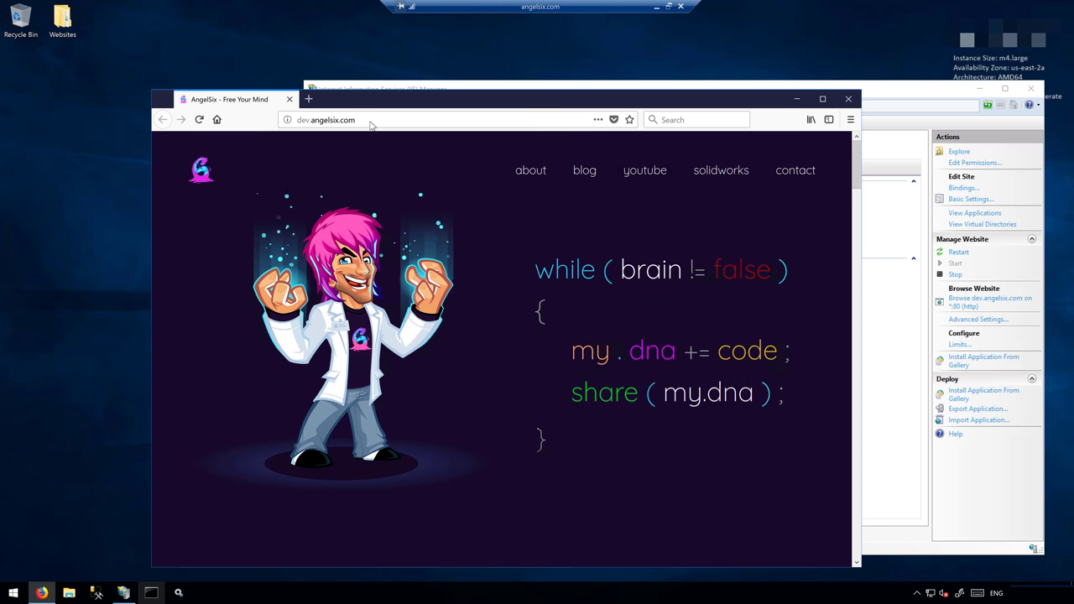
- Switch from the remote server to the local Firefox, load dev.angelsix.com and view its home page
{"action": "left_click", "coordinate": [656, 6]}
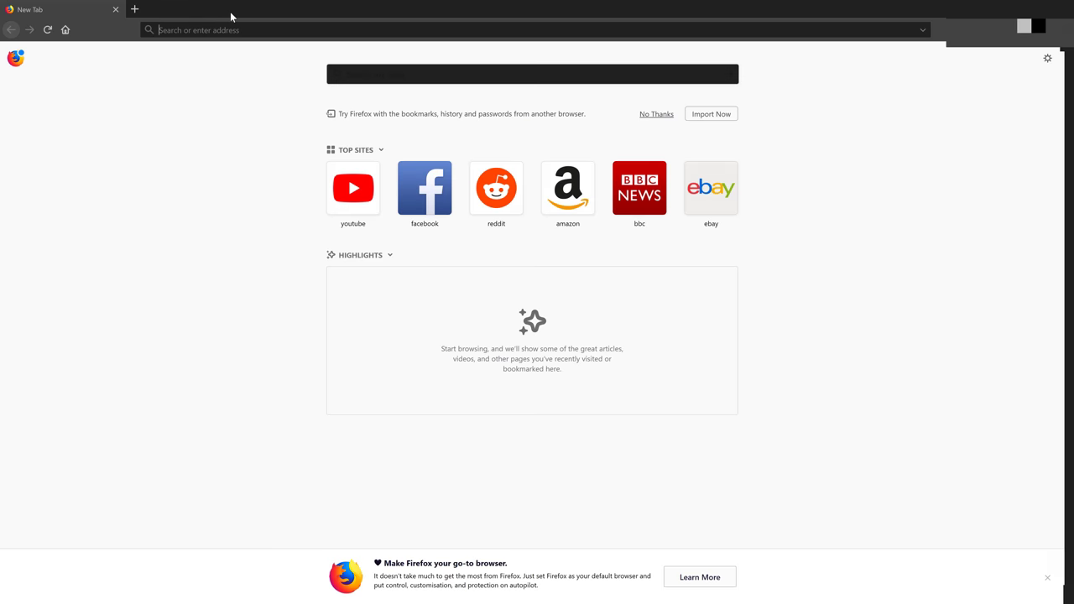
{"action": "type", "text": "dev.angelsix.c"}
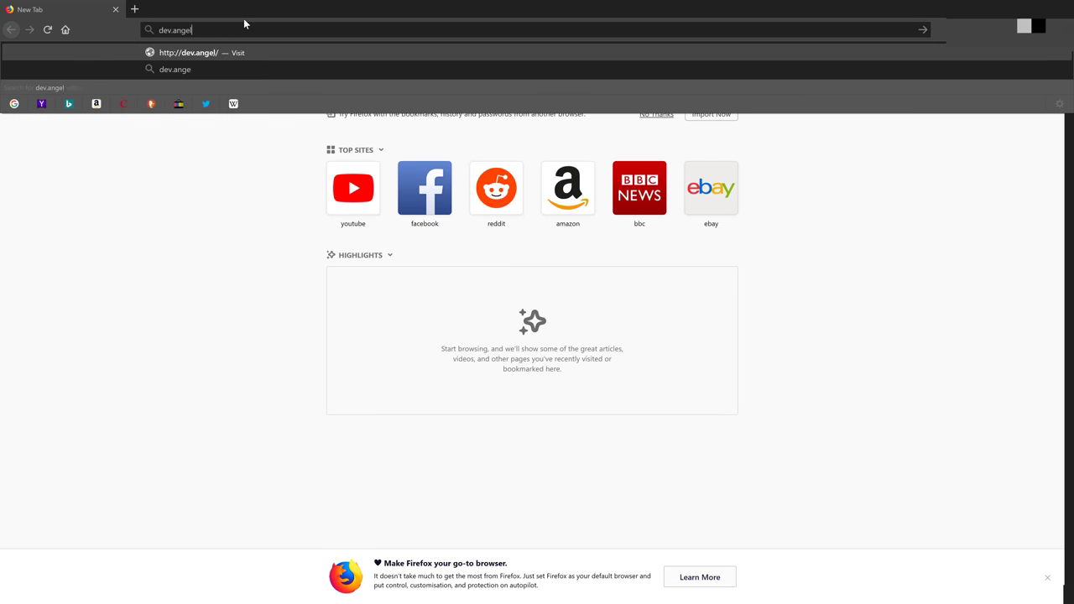
{"action": "type", "text": "om"}
{"action": "key", "text": "Return"}
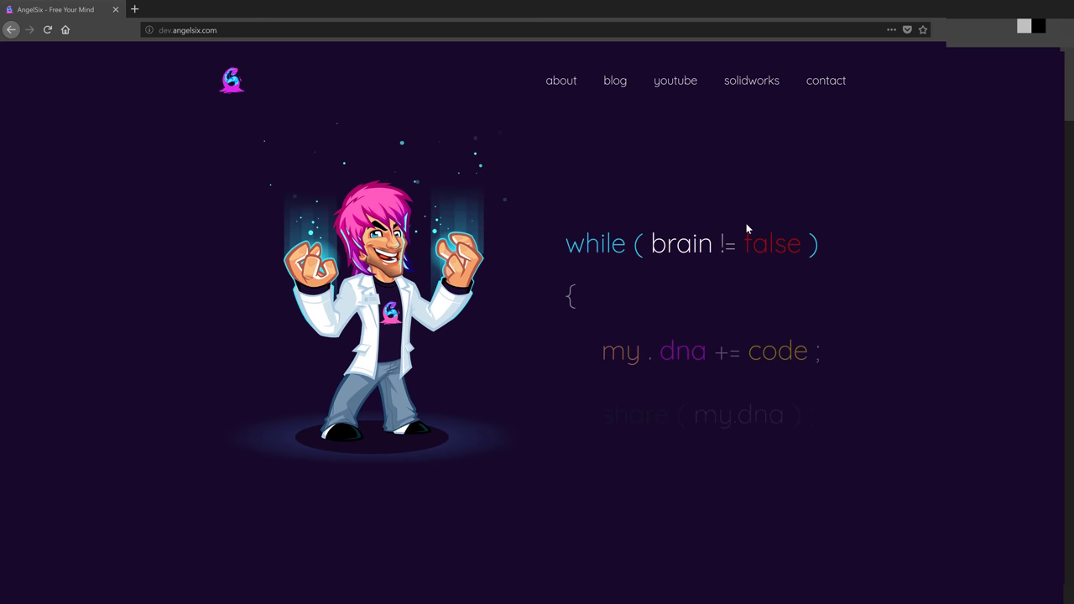
{"action": "scroll", "coordinate": [654, 214], "scroll_direction": "down", "scroll_amount": 5}
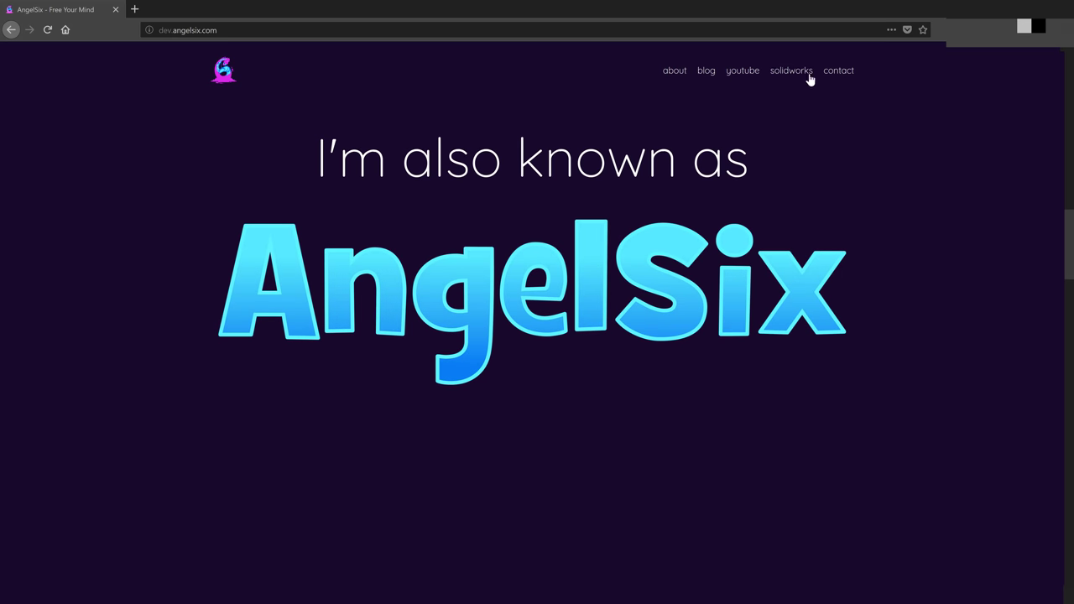
- Check the site's SolidWorks page and its Download Macros and Tools link, cancel the download and return to the home page
{"action": "left_click", "coordinate": [802, 74]}
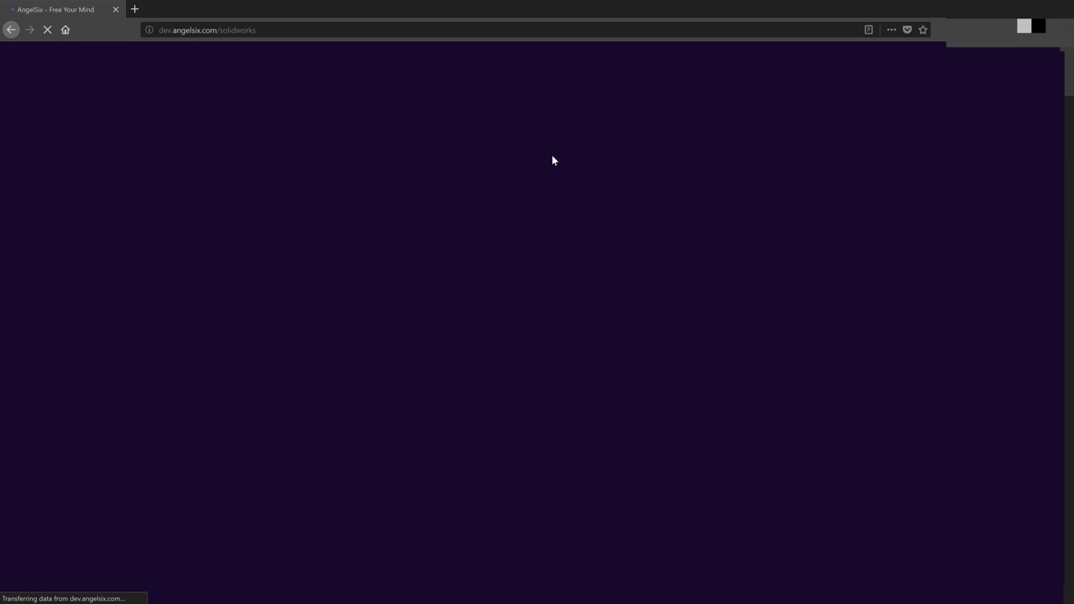
{"action": "scroll", "coordinate": [476, 243], "scroll_direction": "down", "scroll_amount": 3}
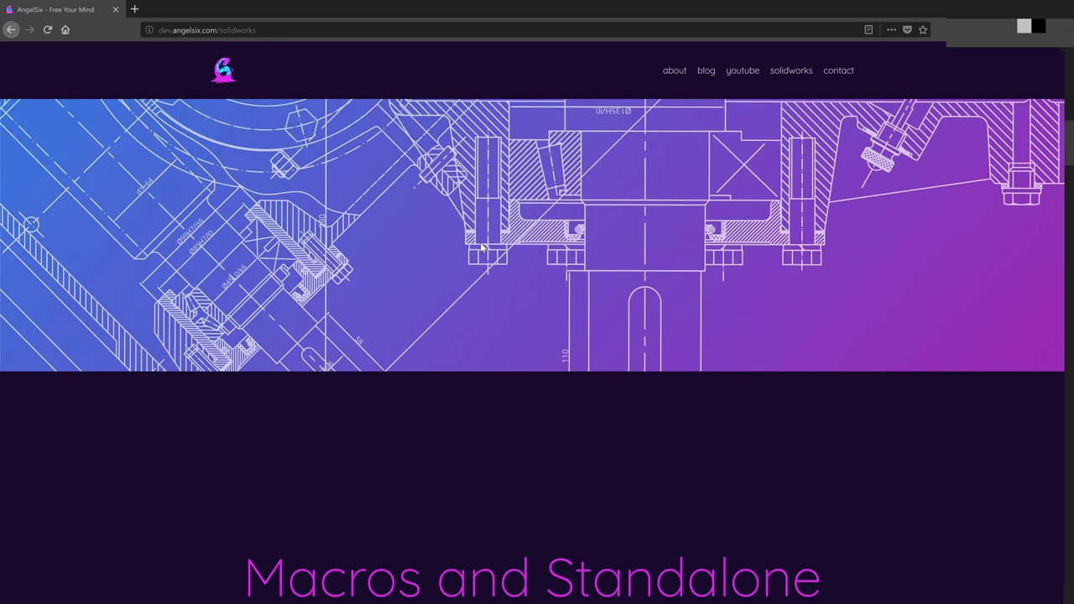
{"action": "scroll", "coordinate": [537, 286], "scroll_direction": "down", "scroll_amount": 5}
{"action": "left_click", "coordinate": [540, 333]}
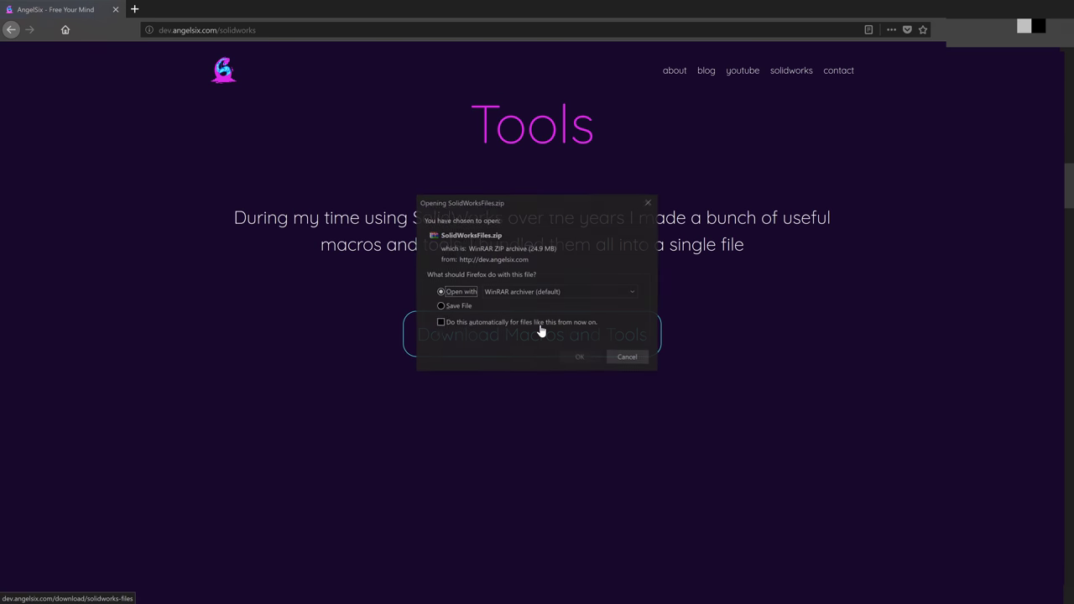
{"action": "left_click", "coordinate": [629, 361]}
{"action": "scroll", "coordinate": [601, 347], "scroll_direction": "down", "scroll_amount": 2}
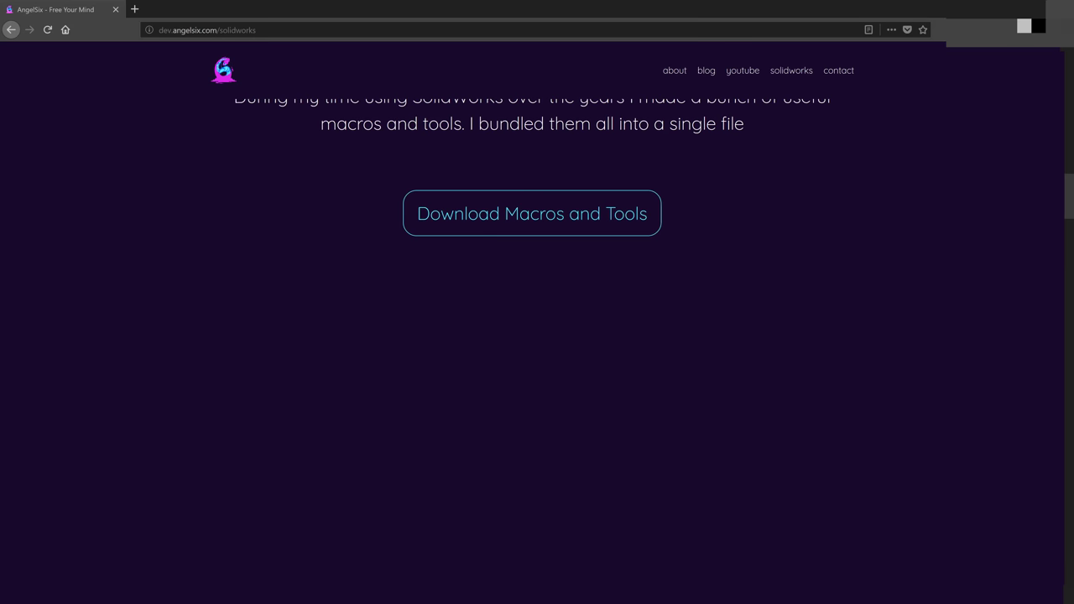
{"action": "scroll", "coordinate": [710, 307], "scroll_direction": "up", "scroll_amount": 6}
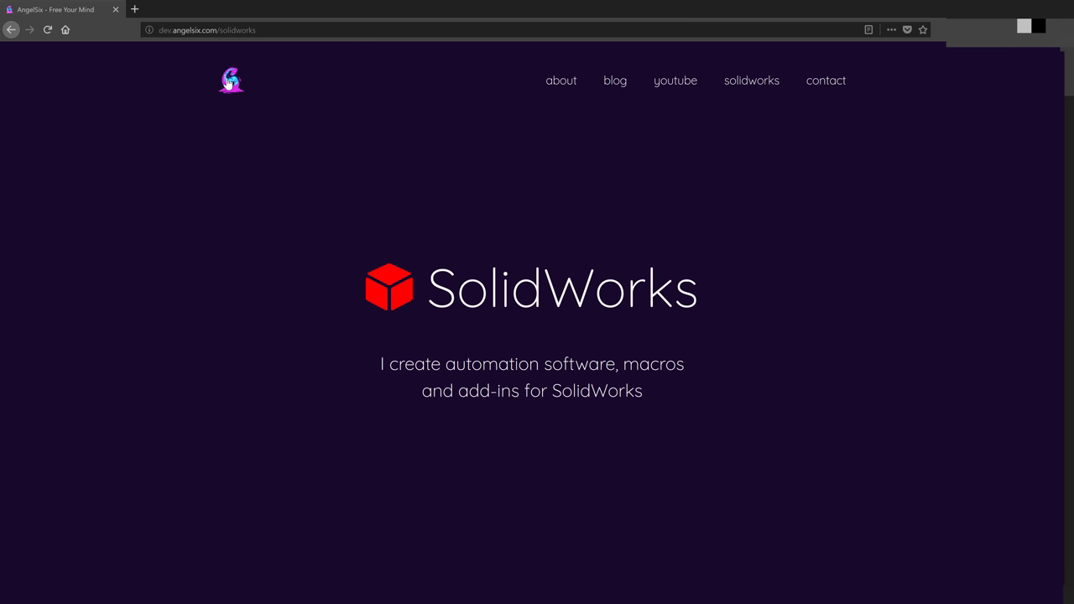
{"action": "left_click", "coordinate": [223, 70]}
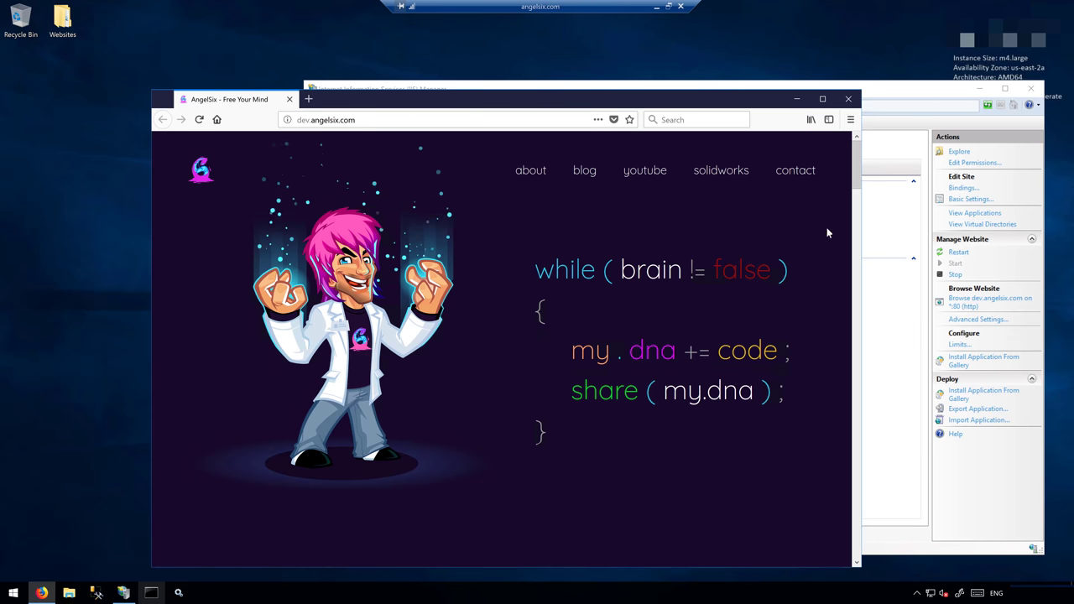
- On the remote server, close the browser, open the Websites folder and bring IIS Manager in front of it
{"action": "left_click", "coordinate": [848, 99]}
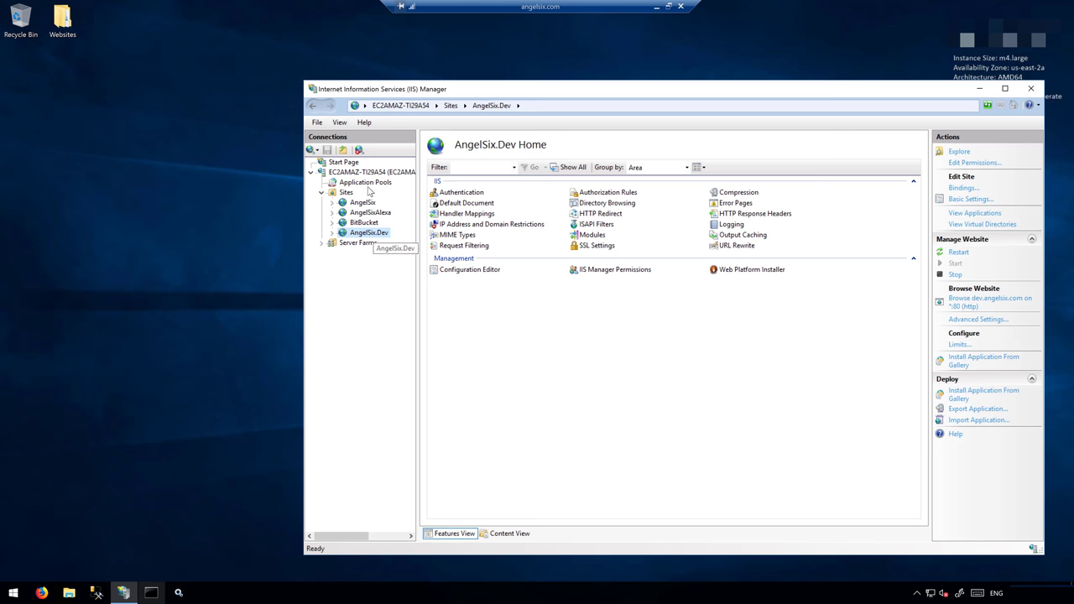
{"action": "double_click", "coordinate": [59, 15]}
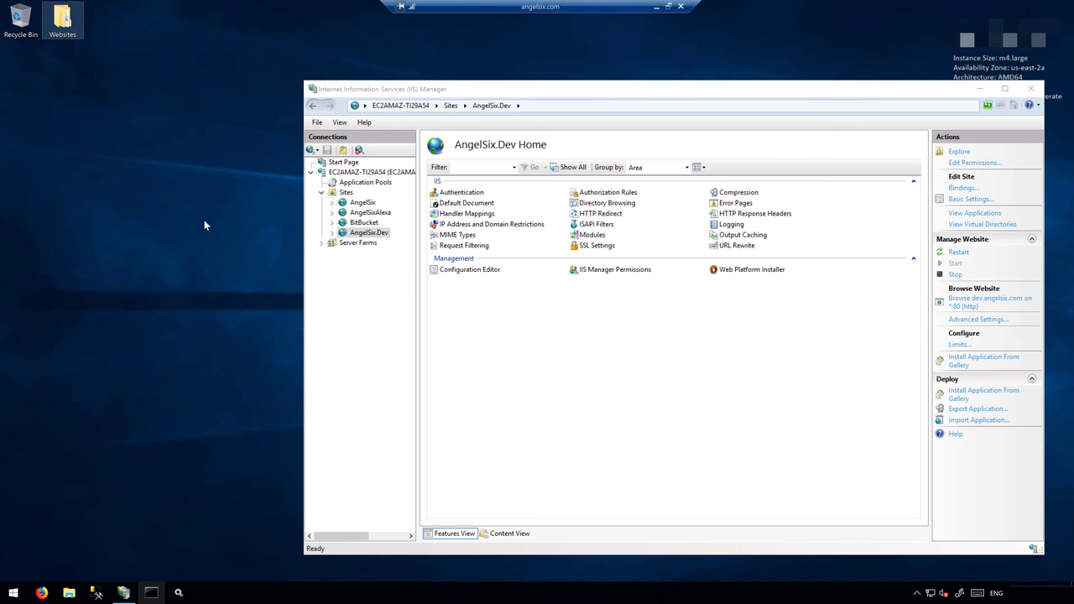
{"action": "left_click", "coordinate": [207, 249]}
{"action": "left_click", "coordinate": [634, 322]}
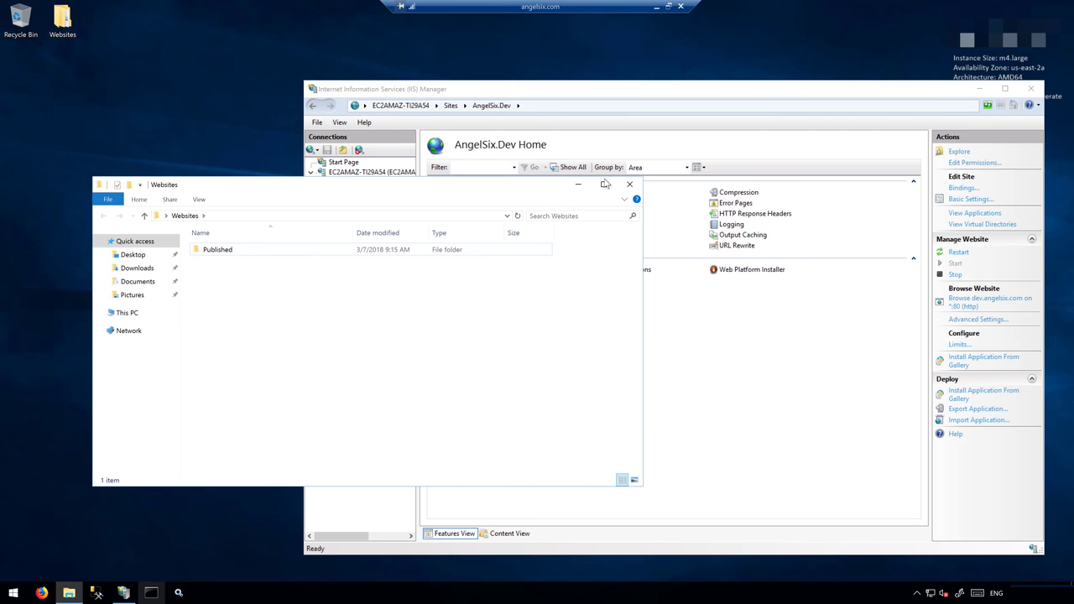
{"action": "left_click", "coordinate": [596, 92]}
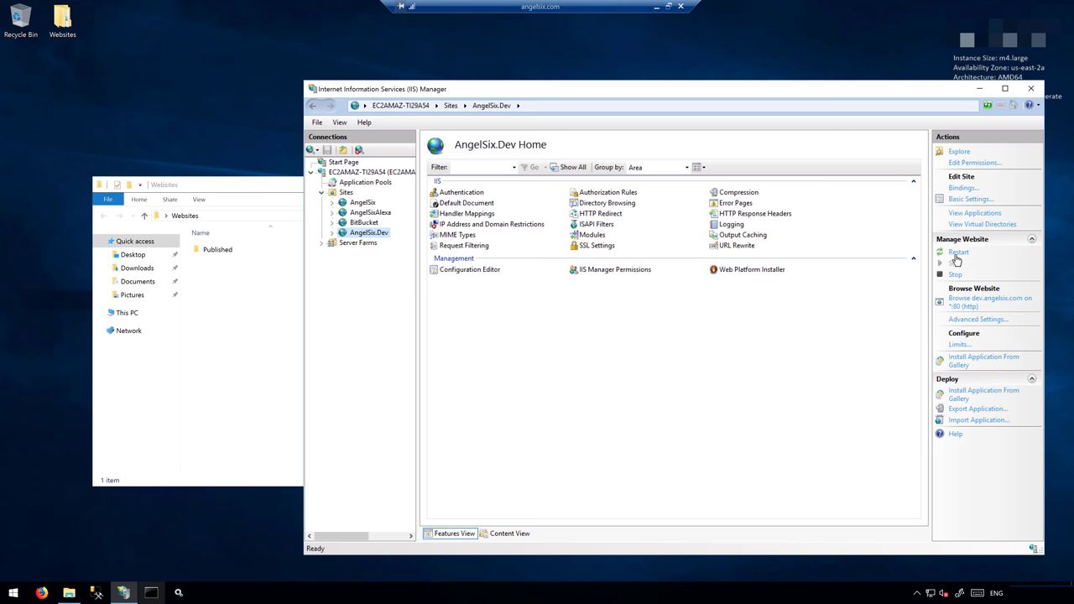
- Review the physical path in AngelSix.Dev's basic settings and in the folder browser, then cancel without changing it
{"action": "left_click", "coordinate": [967, 200]}
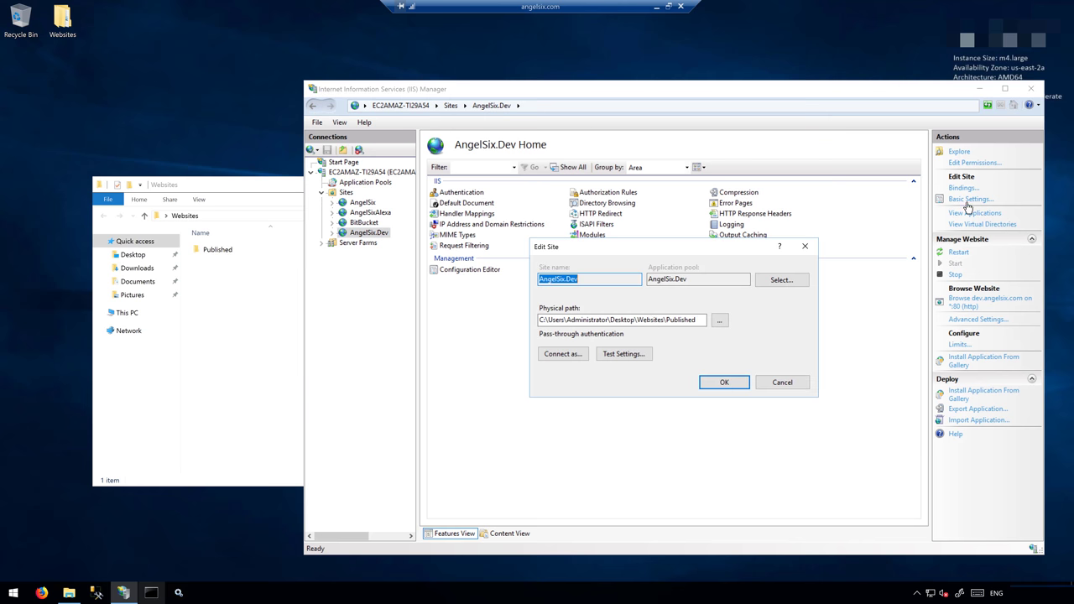
{"action": "left_click", "coordinate": [719, 319]}
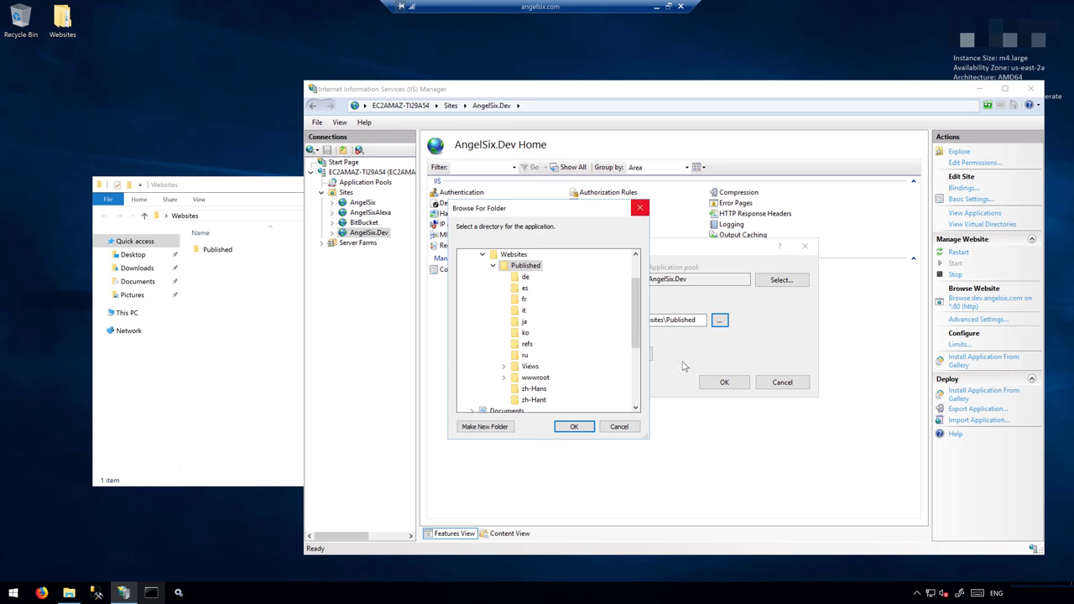
{"action": "left_click", "coordinate": [640, 208]}
{"action": "left_click", "coordinate": [781, 382]}
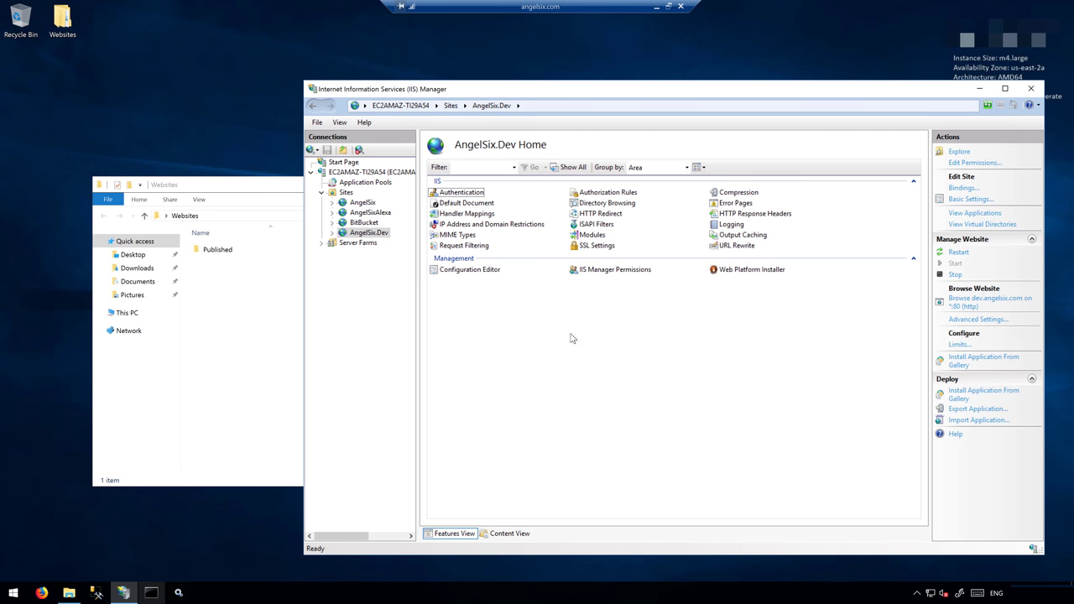
- Switch back to the local Firefox and look through the dev.angelsix.com home page
{"action": "left_click", "coordinate": [659, 12]}
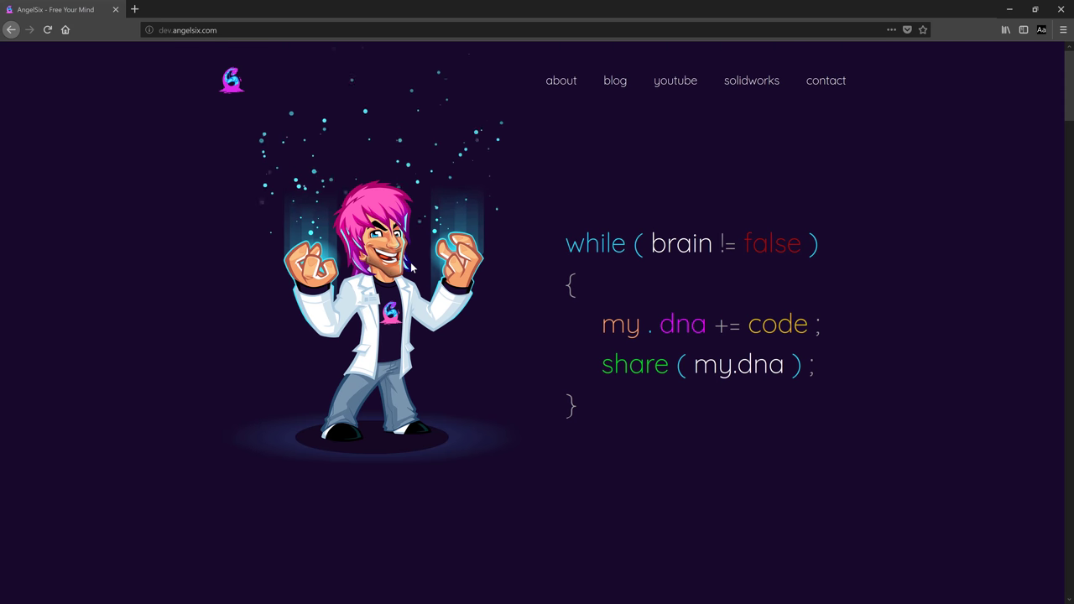
{"action": "scroll", "coordinate": [436, 252], "scroll_direction": "down", "scroll_amount": 3}
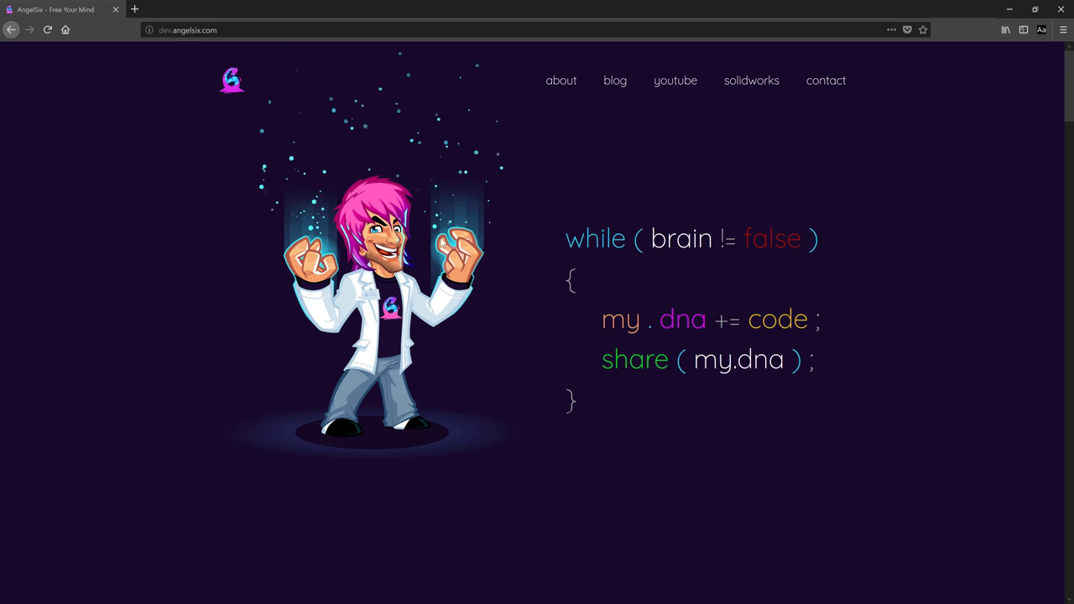
{"action": "scroll", "coordinate": [450, 243], "scroll_direction": "down", "scroll_amount": 5}
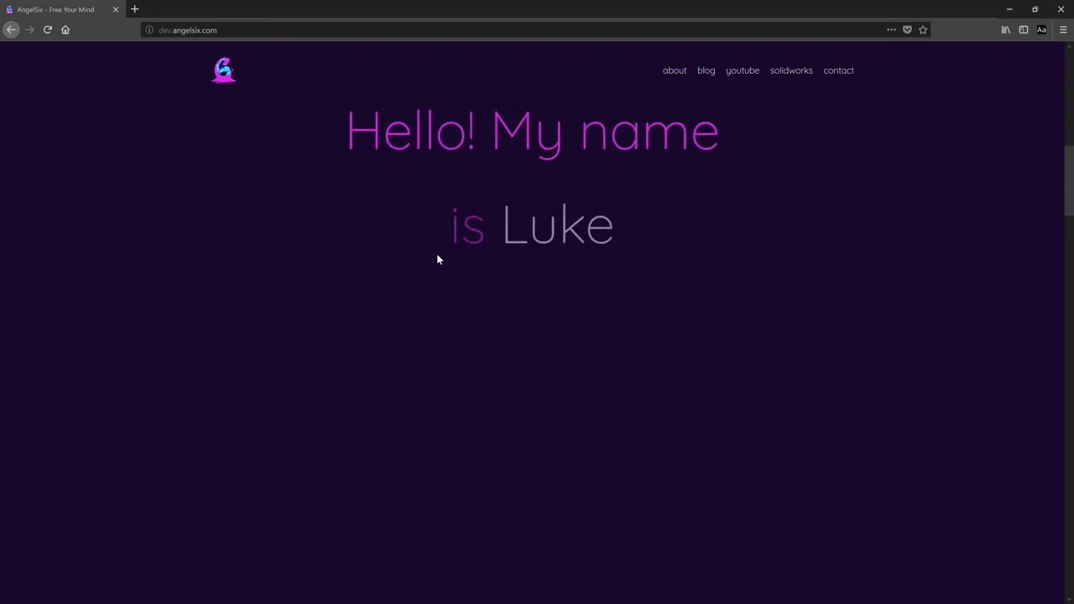
{"action": "scroll", "coordinate": [435, 257], "scroll_direction": "up", "scroll_amount": 3}
{"action": "scroll", "coordinate": [431, 259], "scroll_direction": "up", "scroll_amount": 4}
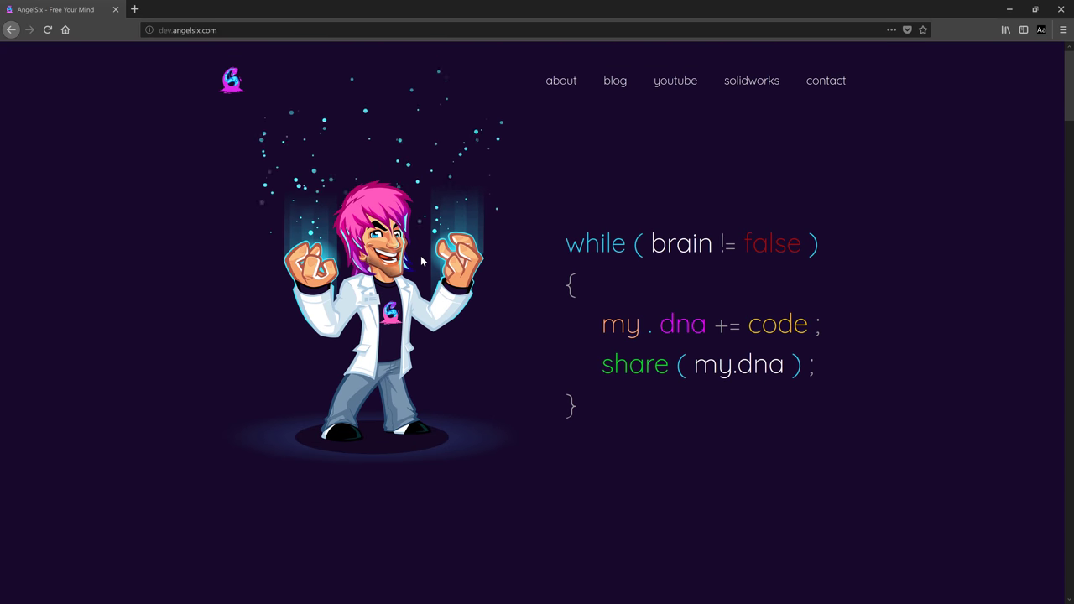